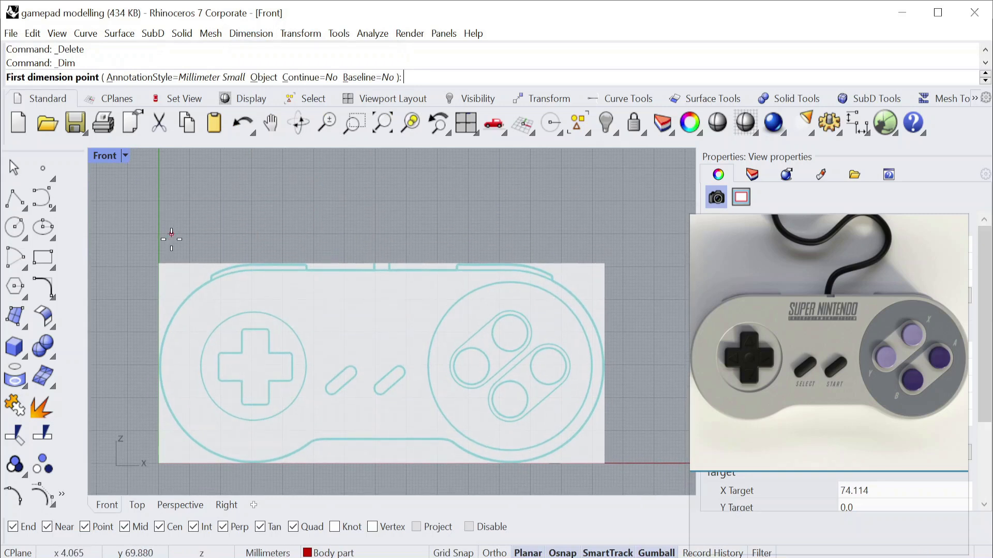
Add a 144 mm horizontal linear dimension starting at the reference image's upper-left corner, with the dimension line above the image.
click(161, 263)
text(144)
key(Return)
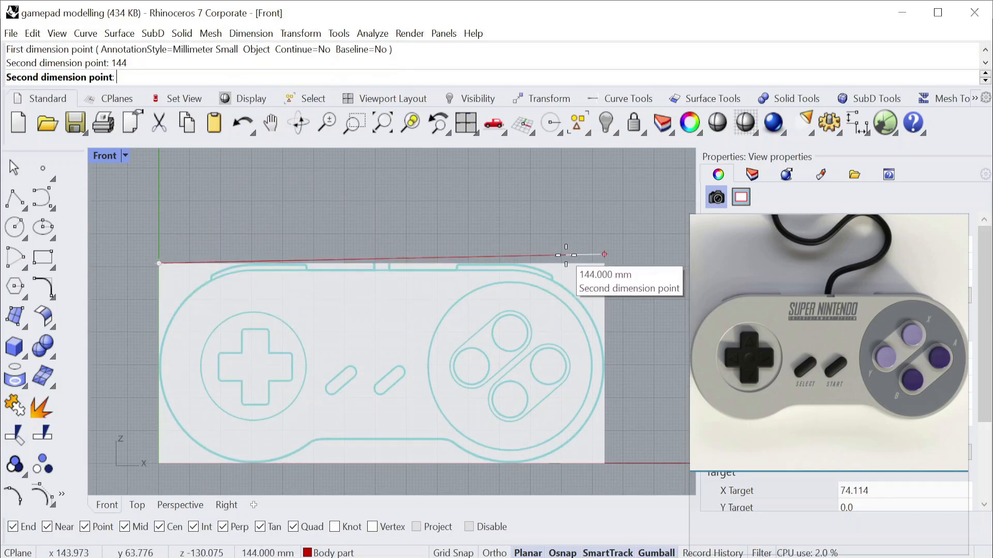
key(F8)
shift+click(604, 269)
click(545, 204)
Dimension the reference image's height along its left edge, with the dimension line outside the image.
right_drag(373, 271, 400, 255)
right_click(184, 241)
click(185, 245)
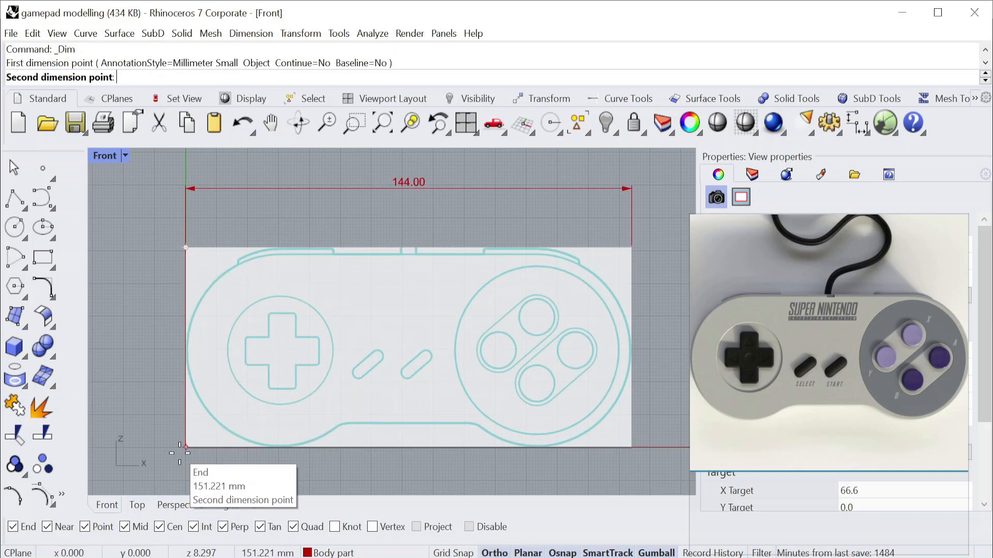
click(185, 447)
click(146, 397)
Draw a two-point circle 61 mm in diameter, starting at the midpoint of the image's left edge and extending horizontally inward.
click(24, 238)
click(71, 235)
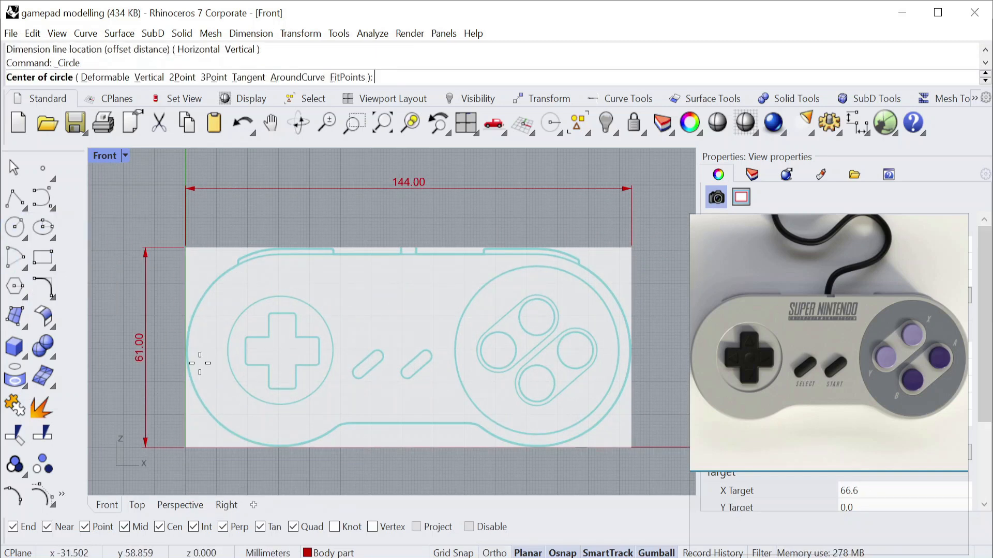
click(185, 347)
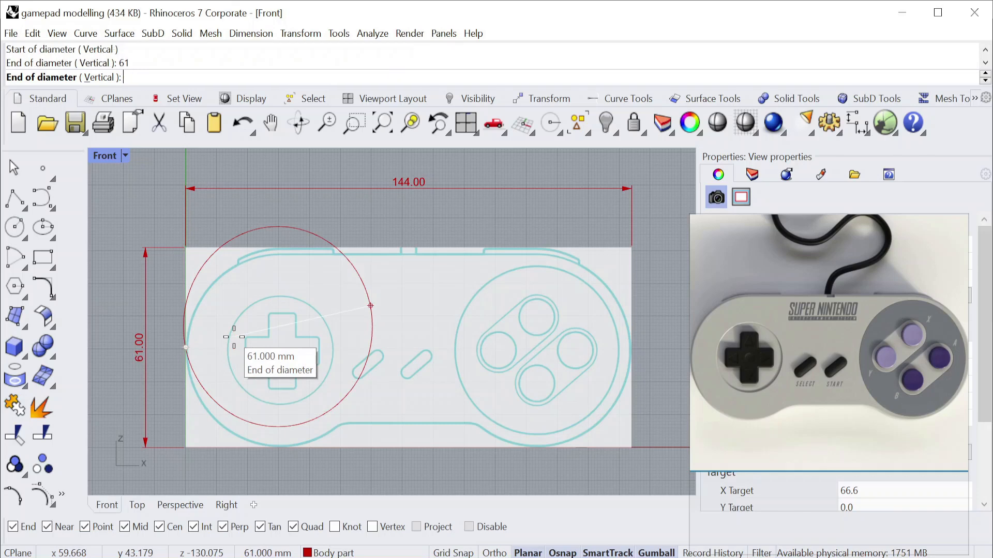
click(269, 363)
Add a 72 mm horizontal linear dimension from the image's upper-left corner, placed just below the 144 mm dimension.
click(251, 33)
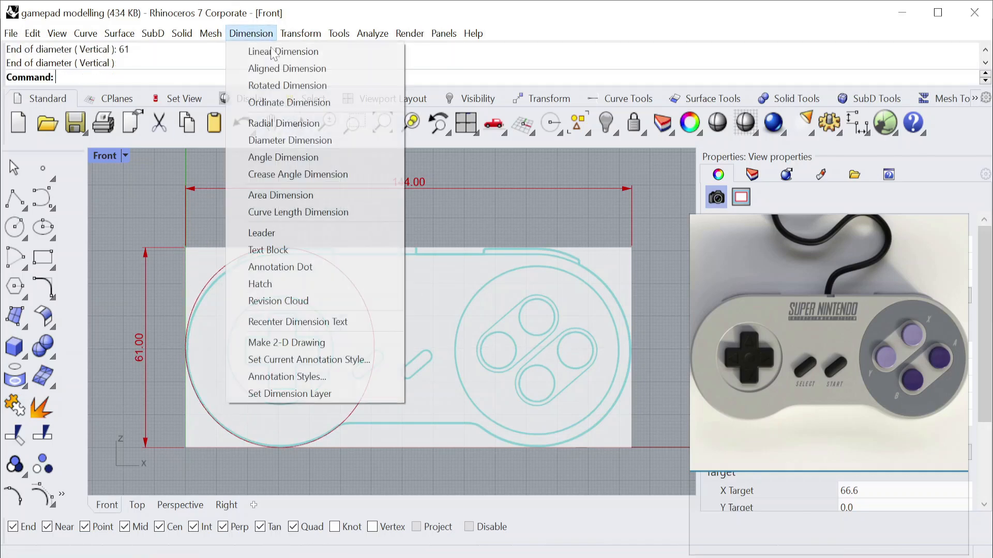
click(276, 48)
click(186, 247)
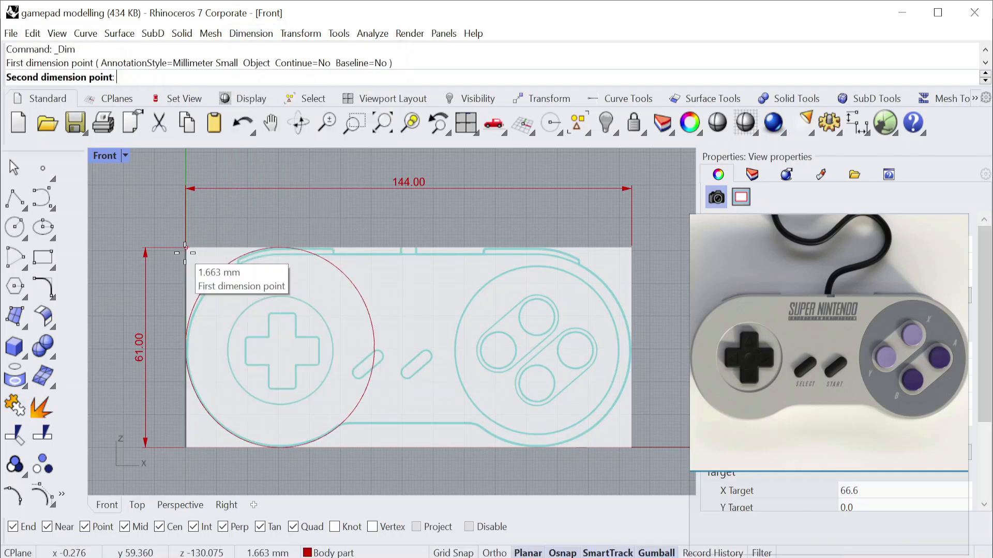
text(72)
key(Return)
click(298, 233)
click(374, 210)
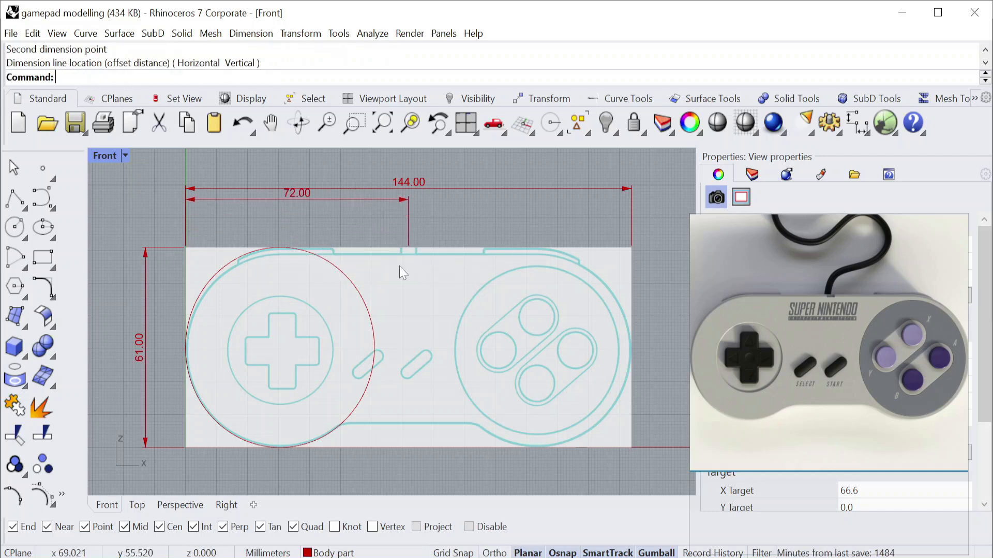
Draw a vertical centre line about 102 mm long downward from the end of the 72 mm dimension at the image's top edge.
scroll(396, 257, up, 2)
scroll(387, 253, up, 3)
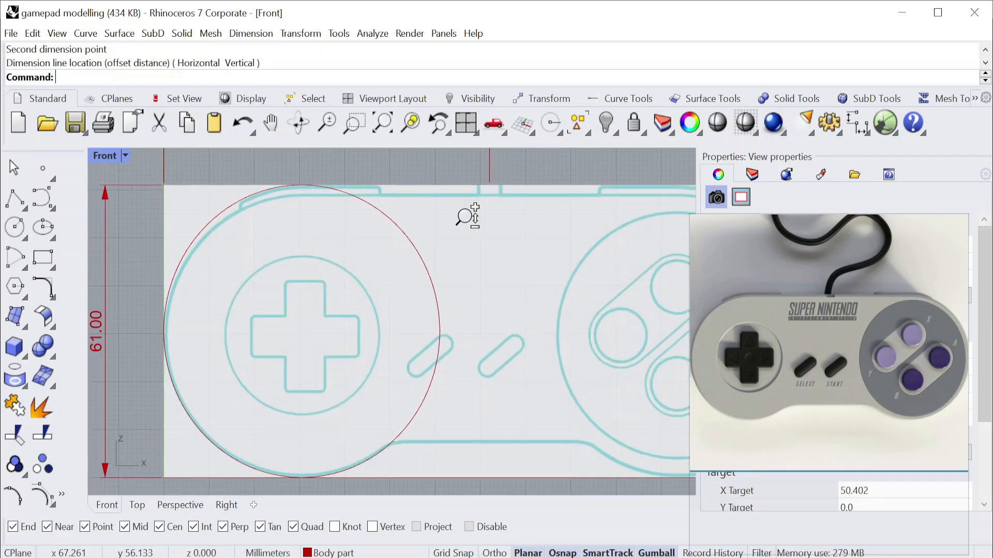
click(25, 208)
click(39, 194)
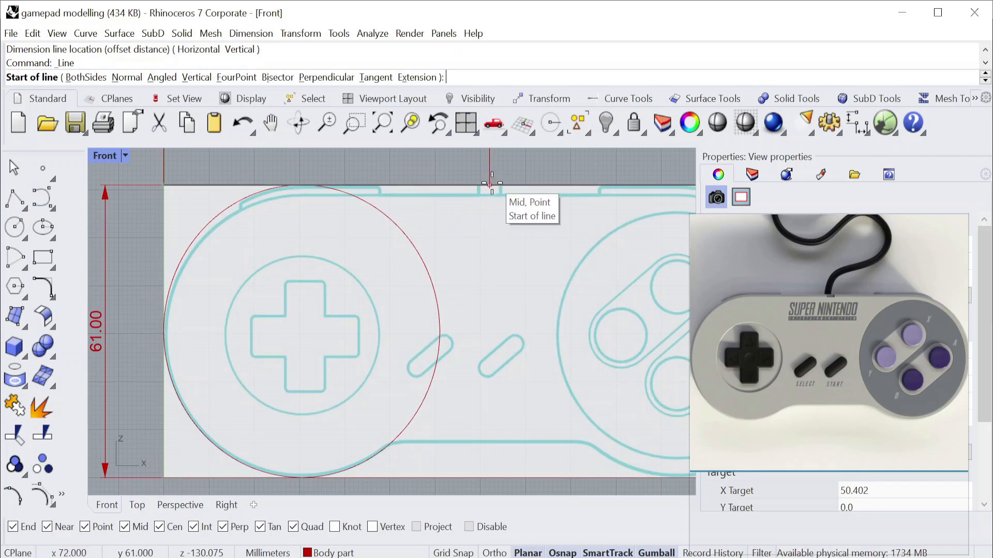
click(490, 183)
scroll(486, 207, down, 8)
key(F8)
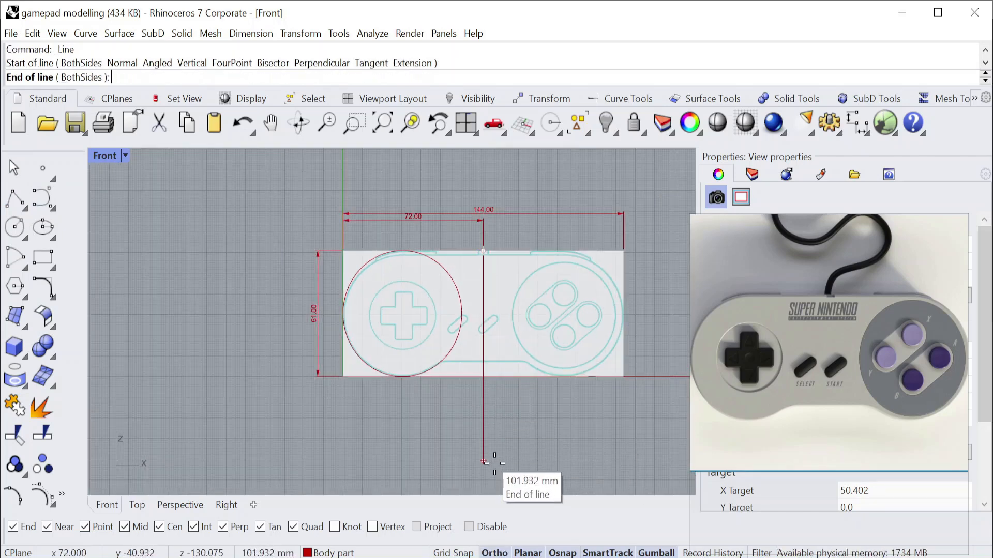
click(494, 464)
Draw a horizontal line along the controller body's top edge, from the centre line to where the edge starts curving above the D-pad.
scroll(448, 234, up, 10)
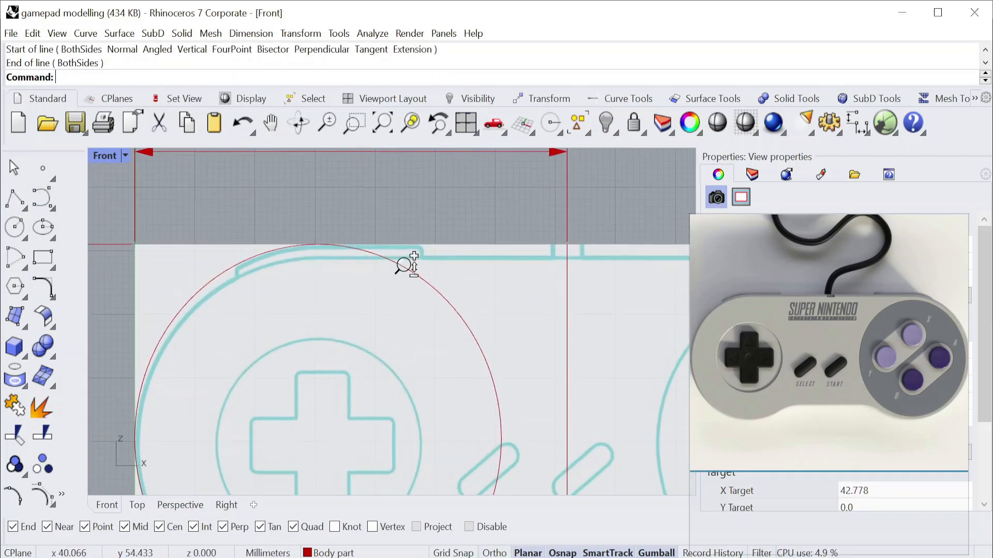
scroll(509, 274, up, 3)
click(22, 210)
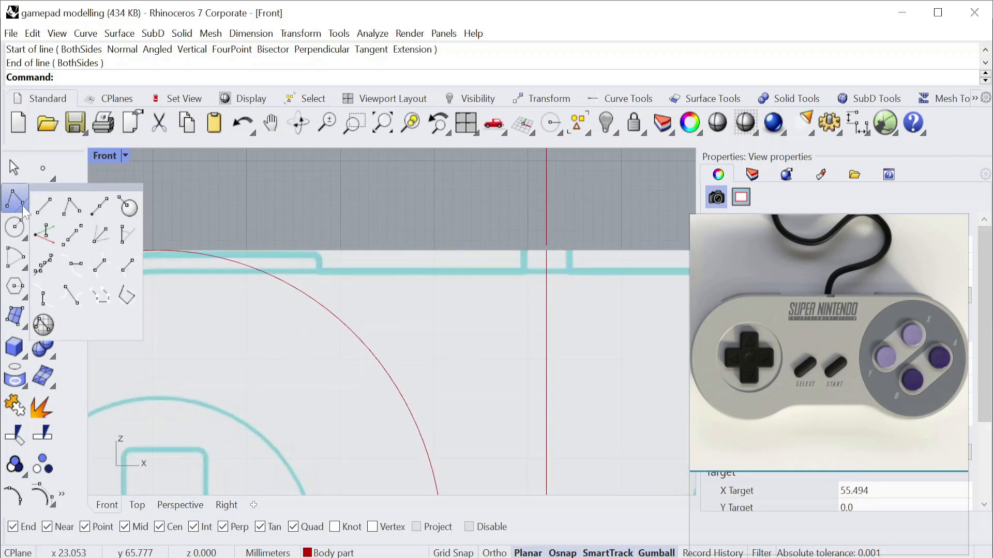
click(40, 202)
click(546, 271)
scroll(517, 274, down, 3)
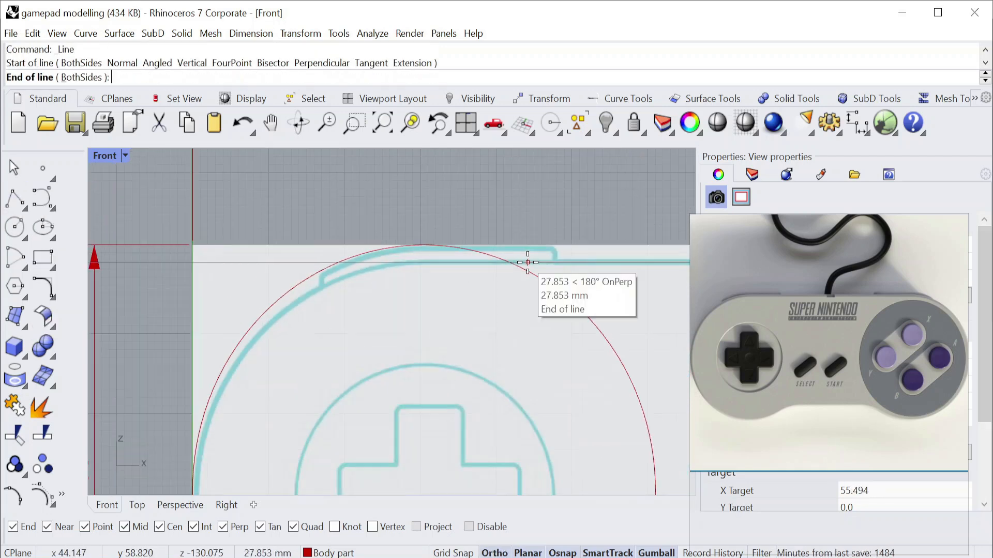
scroll(407, 267, up, 5)
scroll(445, 246, down, 8)
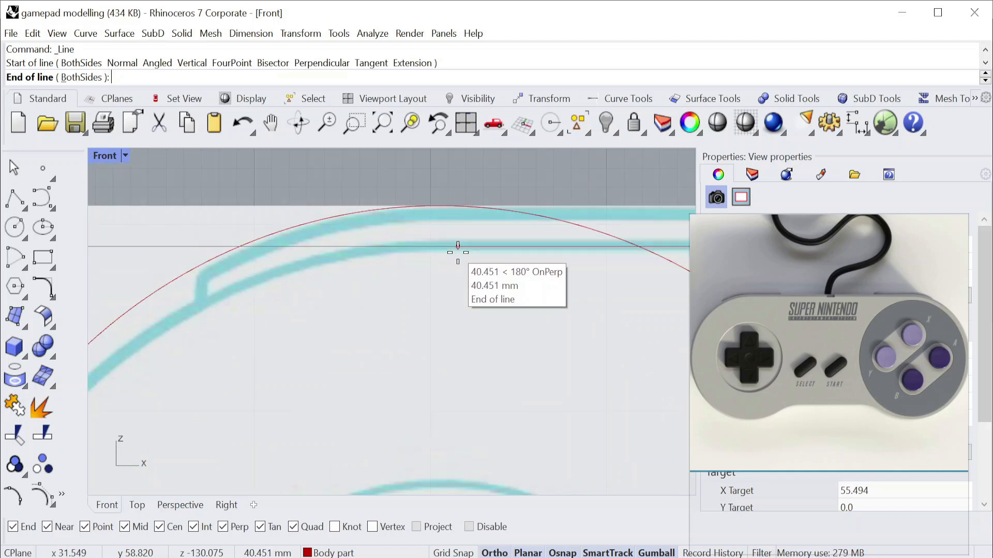
scroll(458, 248, up, 3)
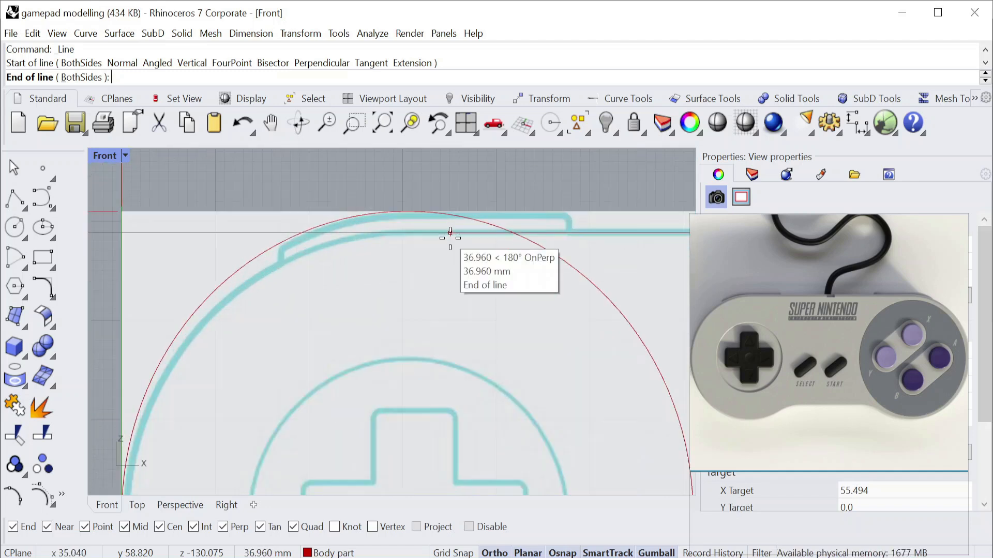
click(402, 231)
Draw a 10 mm horizontal line across the top of the D-pad cross outline.
key(Return)
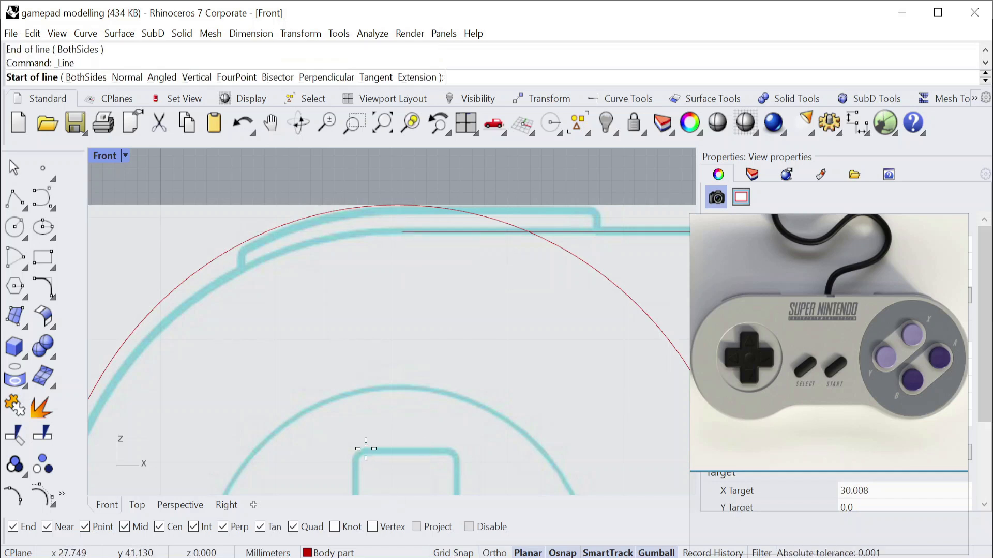
click(352, 451)
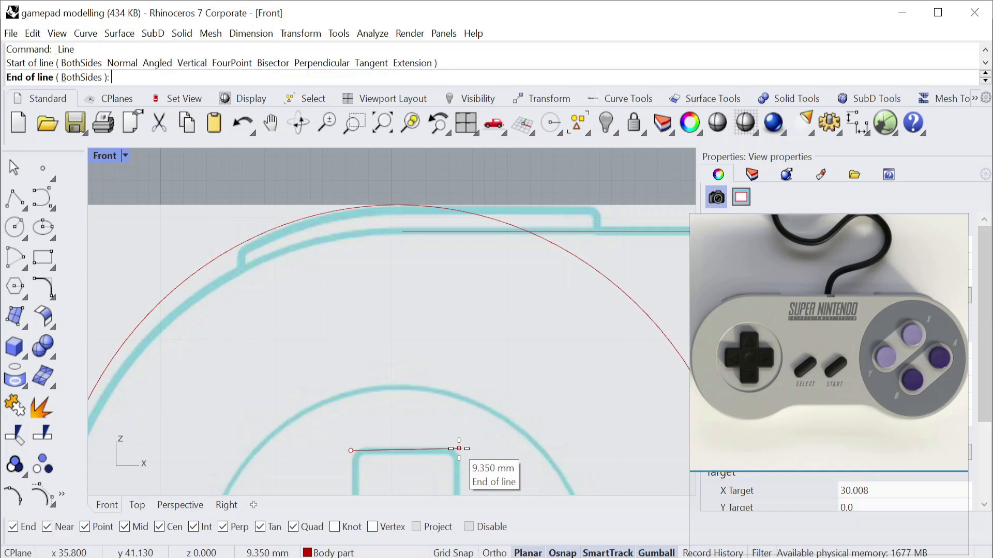
text(10)
key(Return)
click(466, 450)
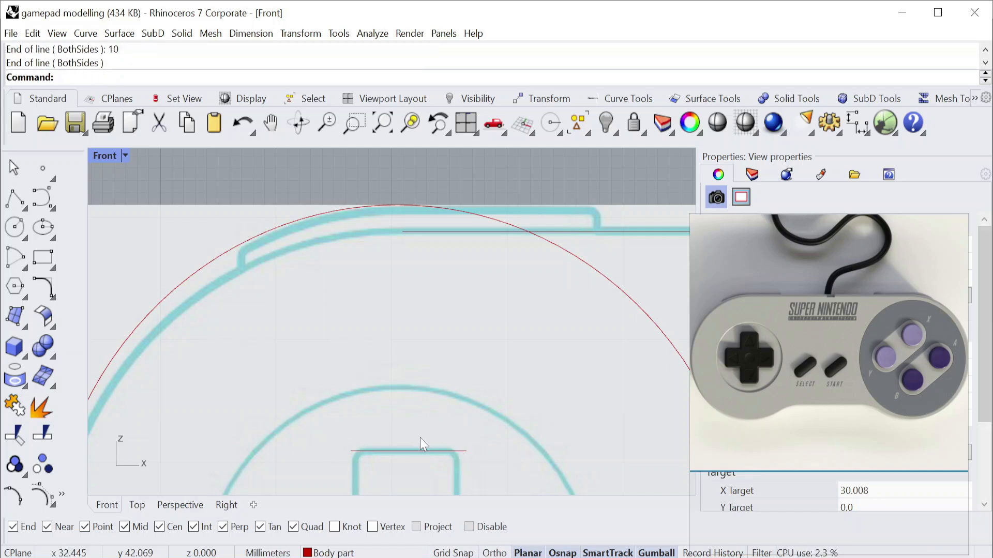
Draw a vertical guide line from the midpoint of the D-pad top line up past the controller body's top edge.
key(Return)
click(407, 451)
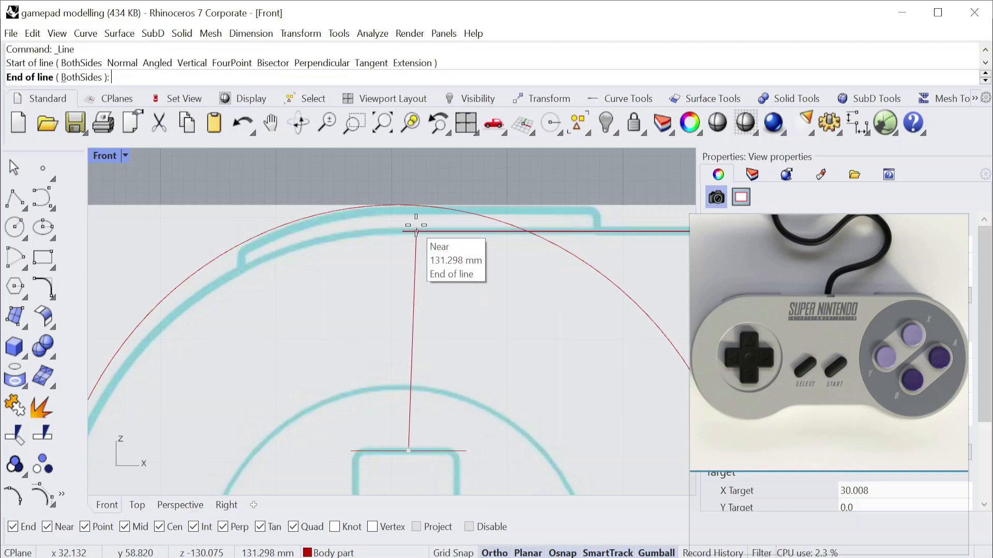
right_drag(412, 222, 403, 251)
click(391, 184)
Try to trim the body's top-edge line where it overhangs the vertical guide line, using all curves as cutting objects.
scroll(403, 261, up, 10)
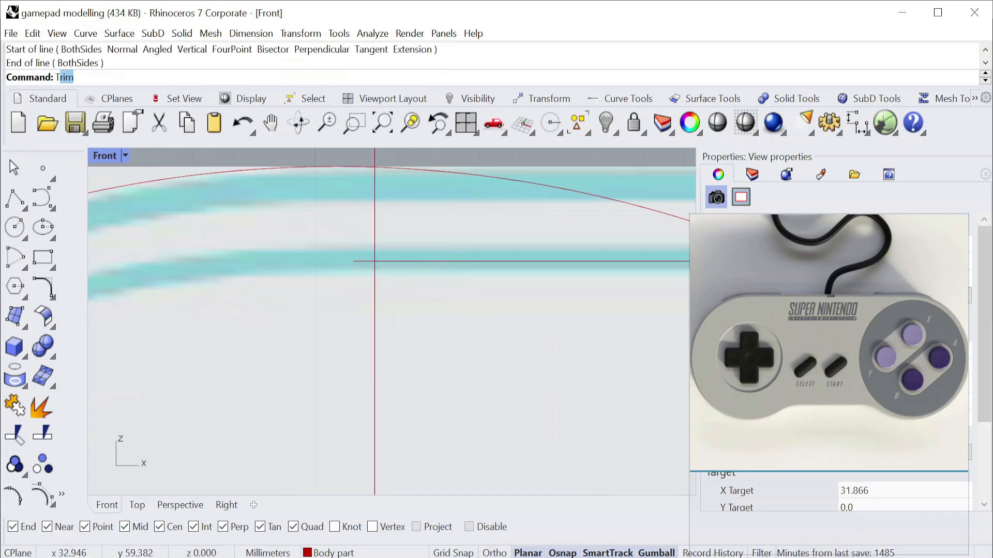
key(Return)
key(ctrl+a)
scroll(377, 233, down, 15)
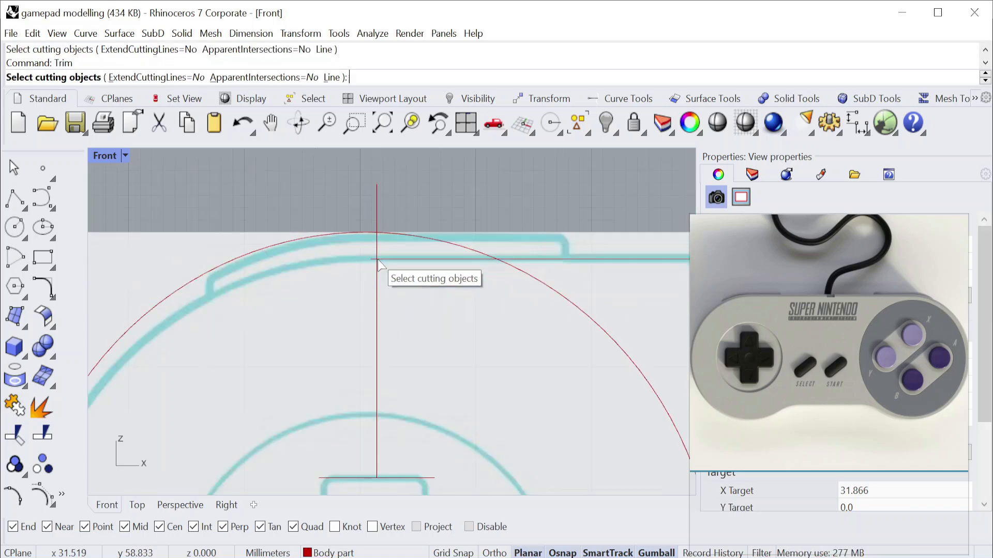
key(Return)
scroll(412, 243, up, 15)
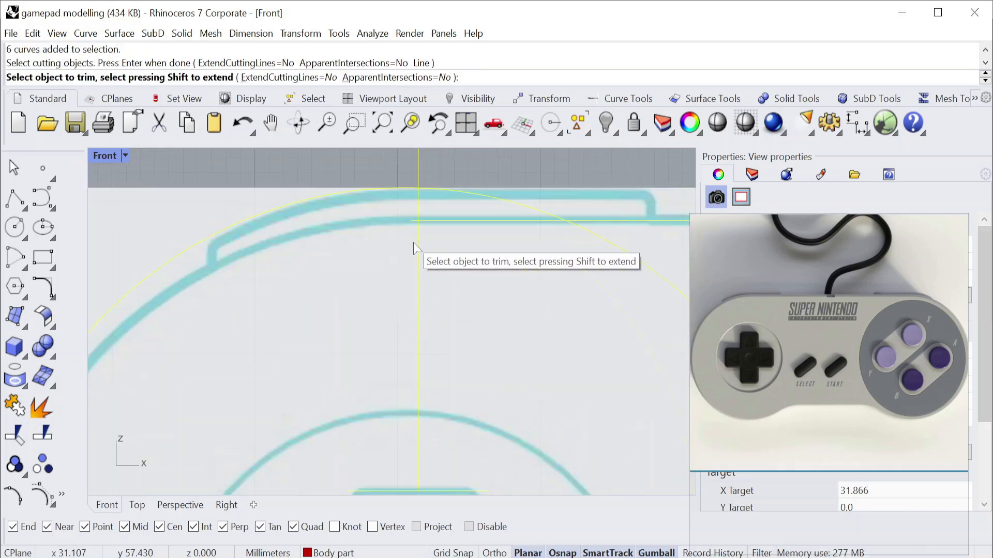
click(356, 271)
key(ctrl+z)
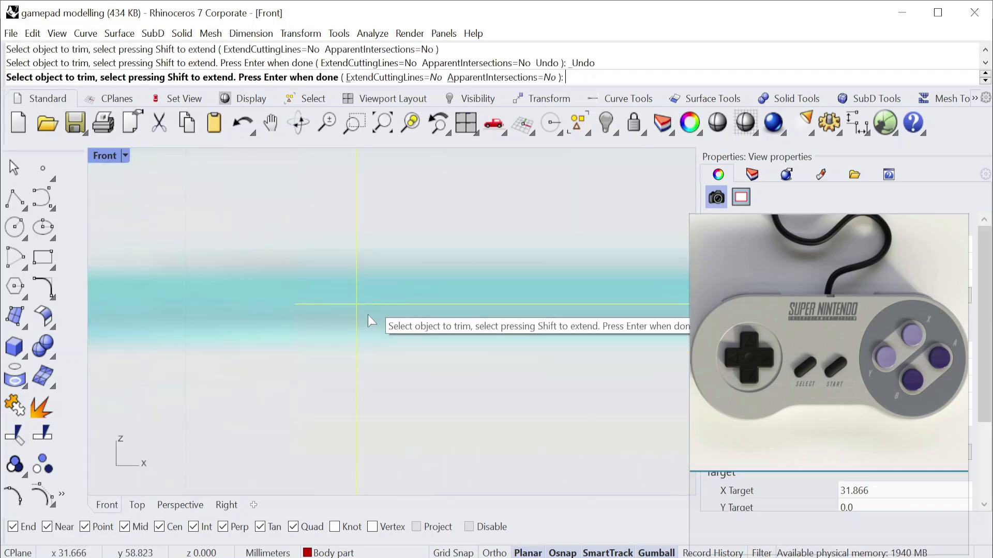
scroll(340, 305, up, 5)
click(340, 305)
scroll(371, 267, down, 10)
key(ctrl+z)
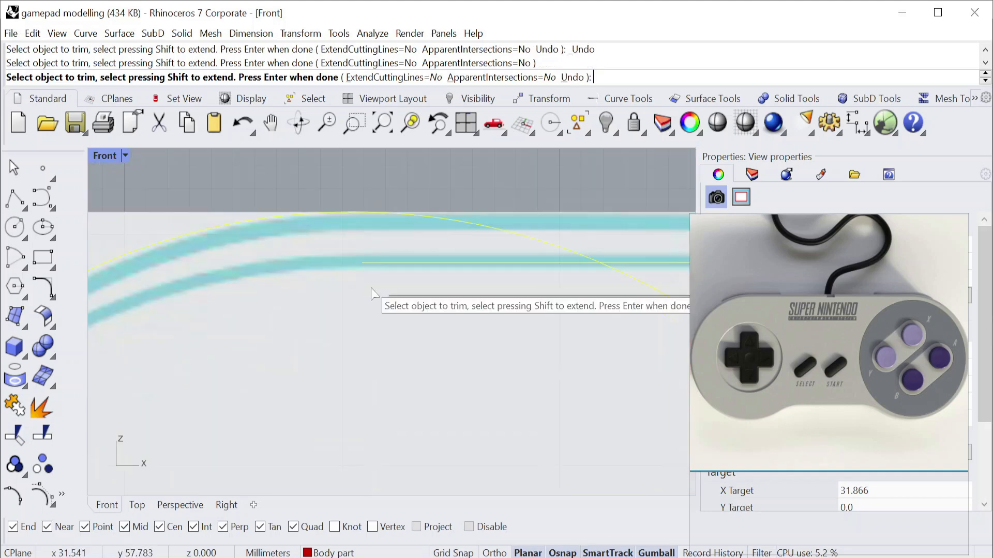
key(Escape)
Move the left end point of the body's top-edge line onto the vertical guide line, and delete the guide line.
scroll(369, 278, up, 15)
right_drag(429, 252, 378, 333)
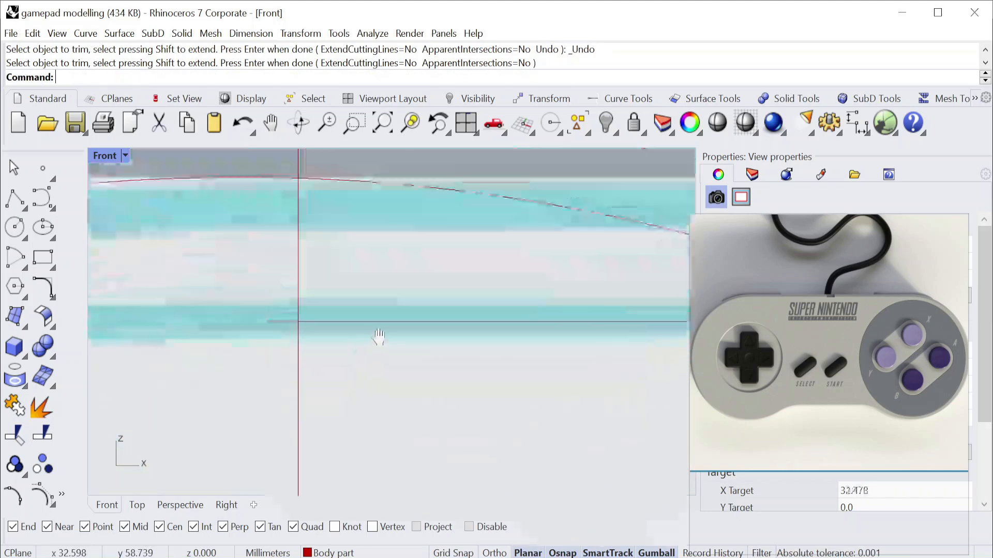
click(385, 324)
scroll(266, 324, up, 7)
key(Escape)
click(257, 329)
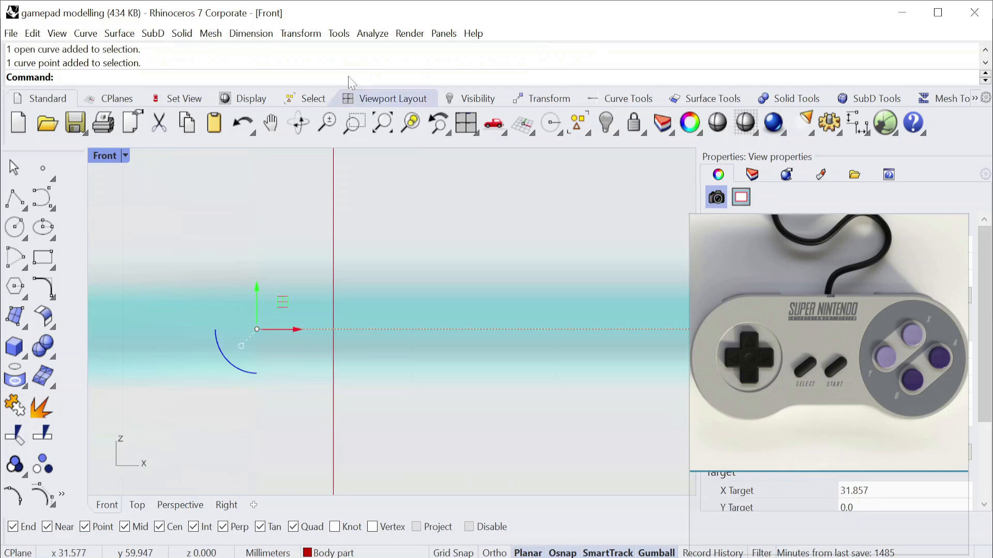
click(300, 33)
click(305, 49)
click(256, 330)
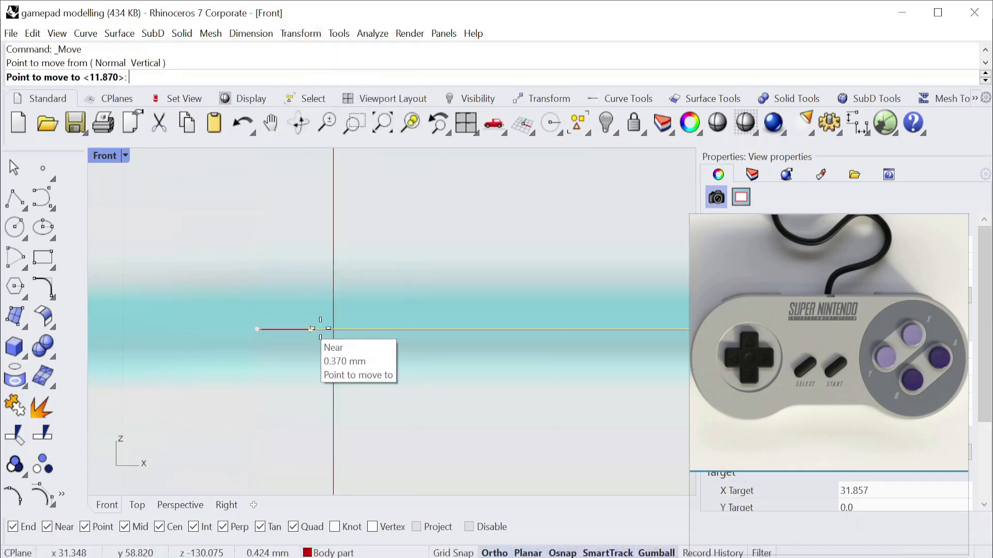
click(334, 328)
drag(380, 283, 268, 242)
key(Delete)
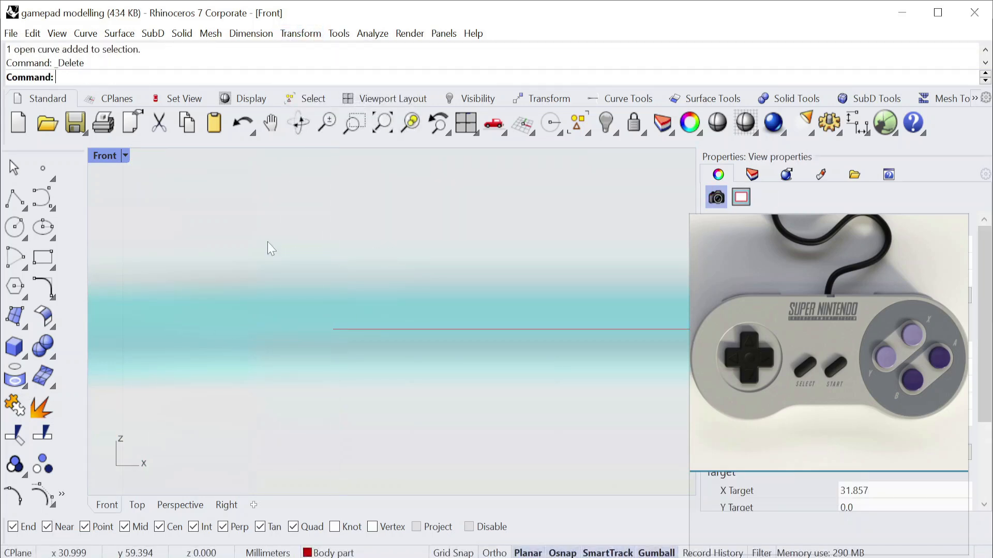
Try to split the 61 mm circle at only its left quadrant point.
scroll(386, 324, down, 6)
right_drag(381, 367, 397, 297)
right_drag(304, 327, 316, 277)
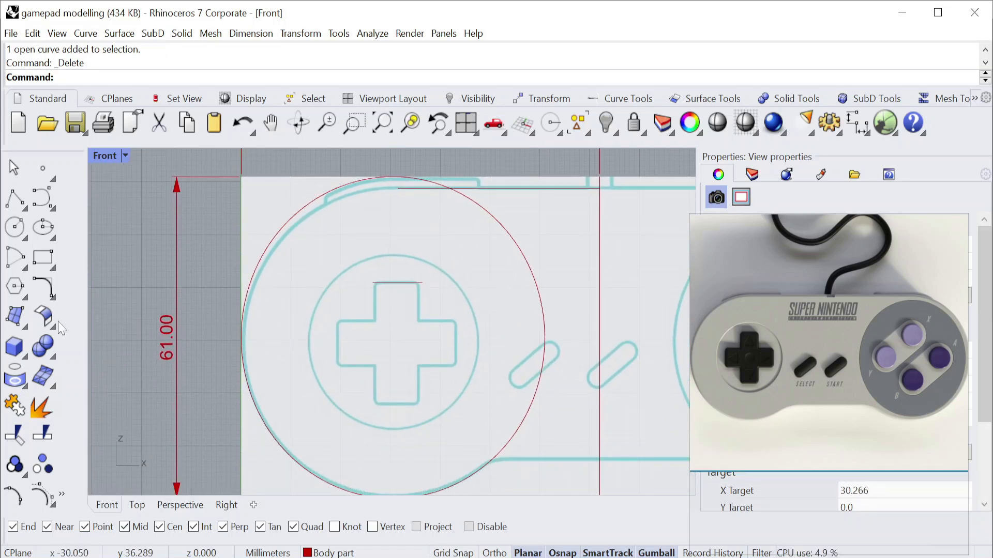
click(48, 441)
click(118, 78)
scroll(281, 202, up, 1)
right_drag(281, 202, 266, 219)
click(288, 225)
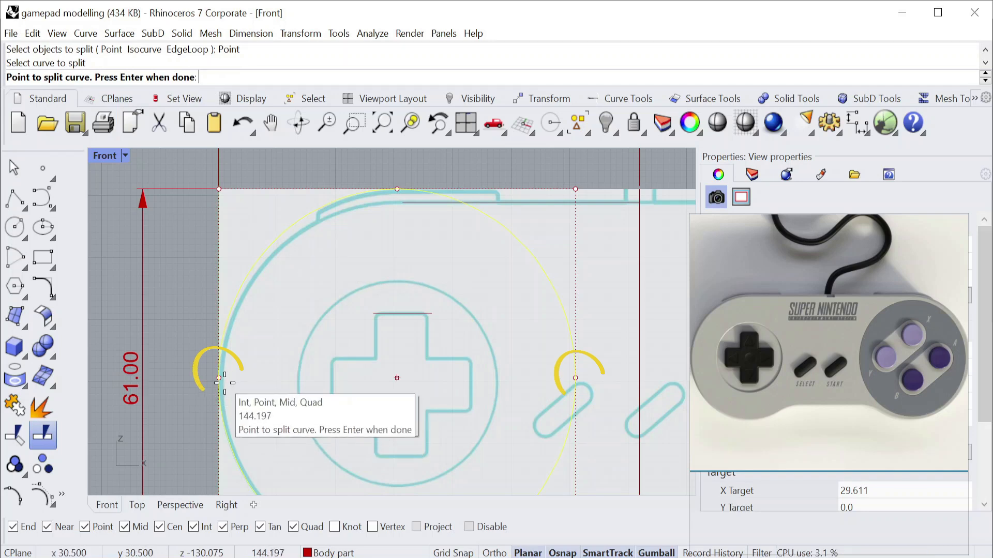
click(220, 378)
key(Return)
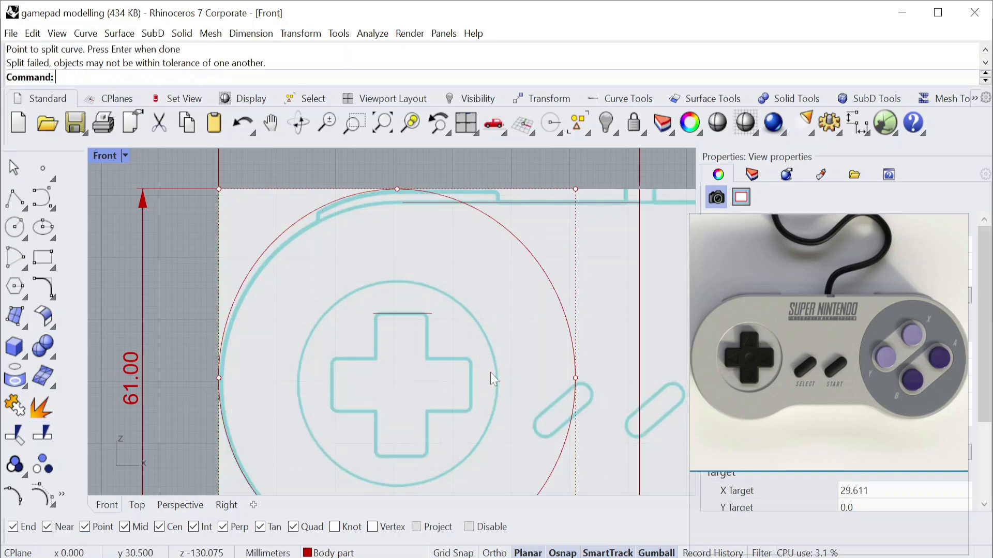
Split the 61 mm circle at its left and right quadrant points.
click(547, 267)
click(436, 287)
scroll(463, 267, down, 4)
click(506, 262)
scroll(512, 318, up, 2)
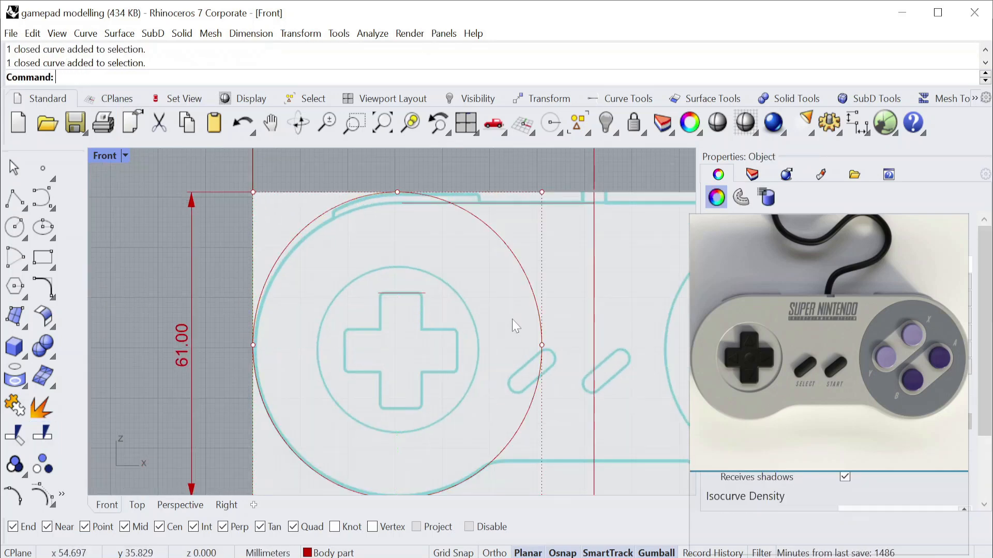
click(512, 319)
right_drag(512, 315, 475, 296)
right_click(467, 282)
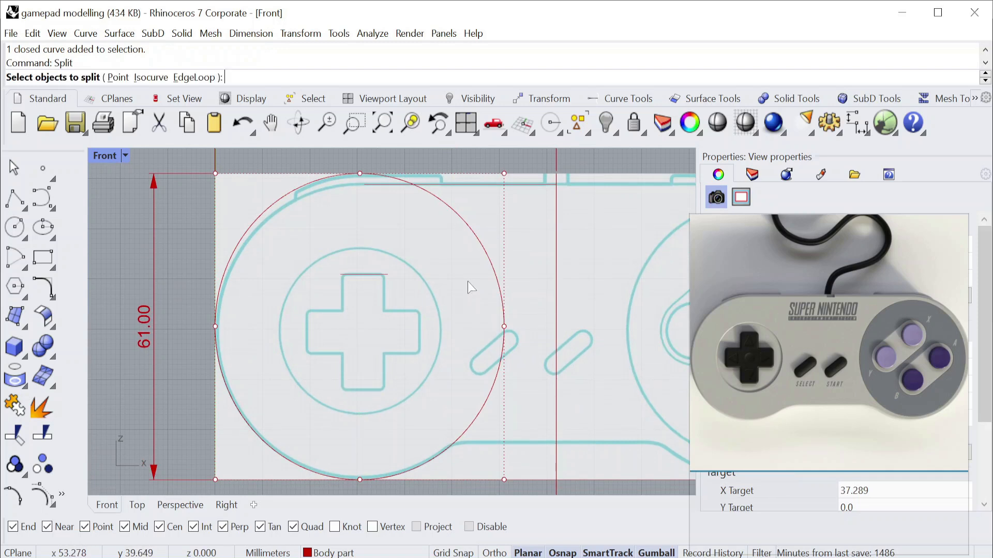
click(473, 234)
click(214, 77)
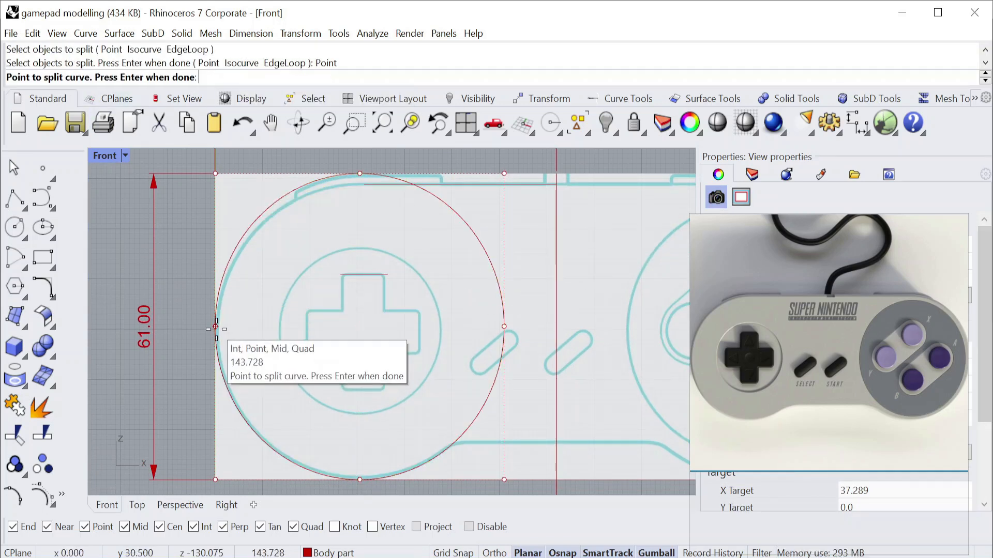
click(215, 327)
click(504, 327)
key(Return)
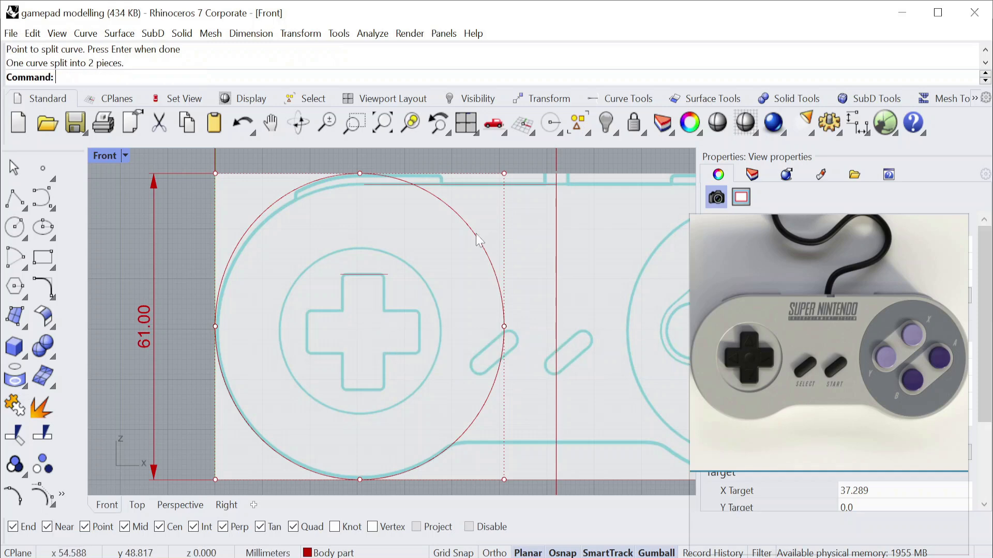
Delete the upper half of the split 61 mm circle.
click(474, 229)
key(Delete)
right_drag(486, 321, 526, 342)
Create an arc blend between the left end of the remaining lower arc and the left end of the body's top-edge line.
click(52, 298)
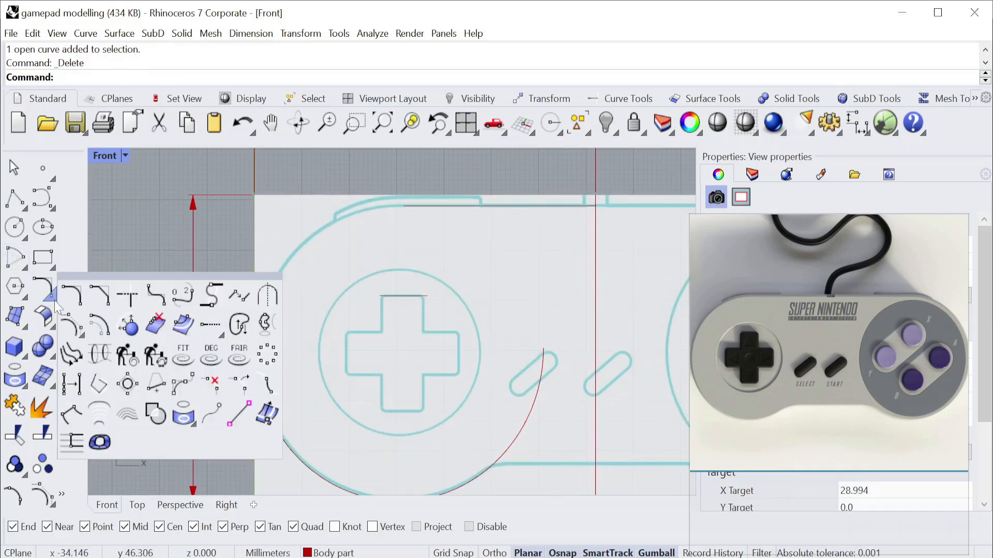
click(192, 305)
scroll(218, 310, down, 2)
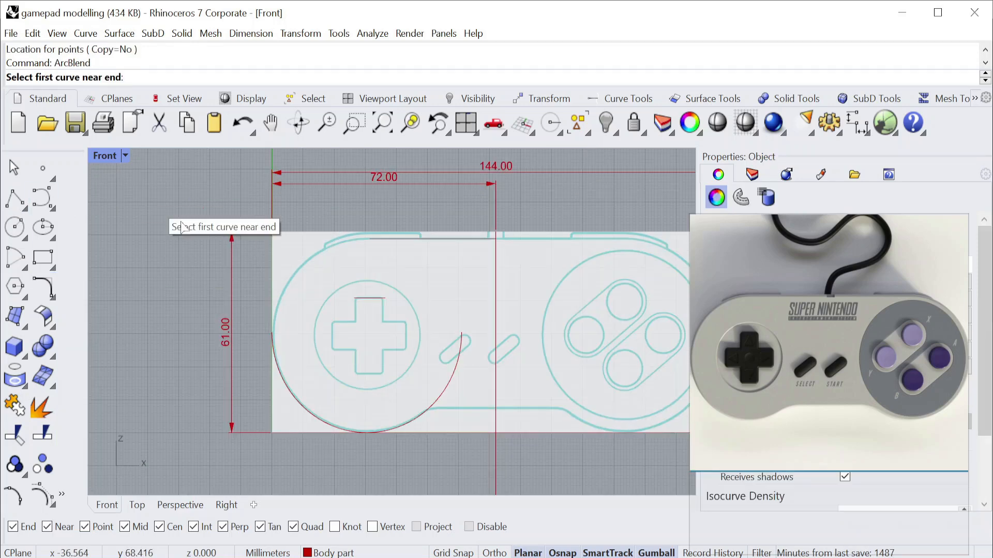
scroll(284, 356, up, 4)
click(261, 318)
scroll(262, 318, down, 2)
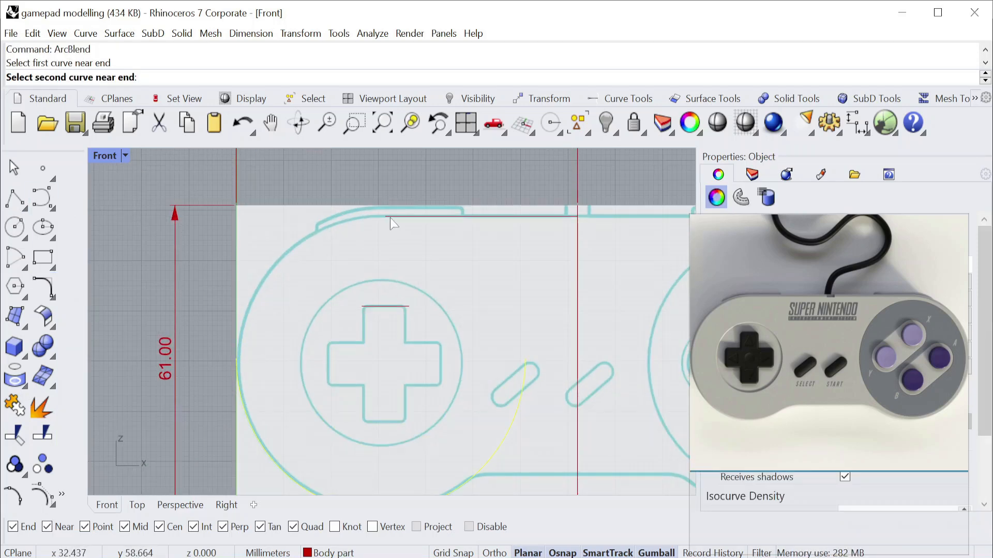
click(390, 218)
scroll(392, 262, down, 2)
key(Return)
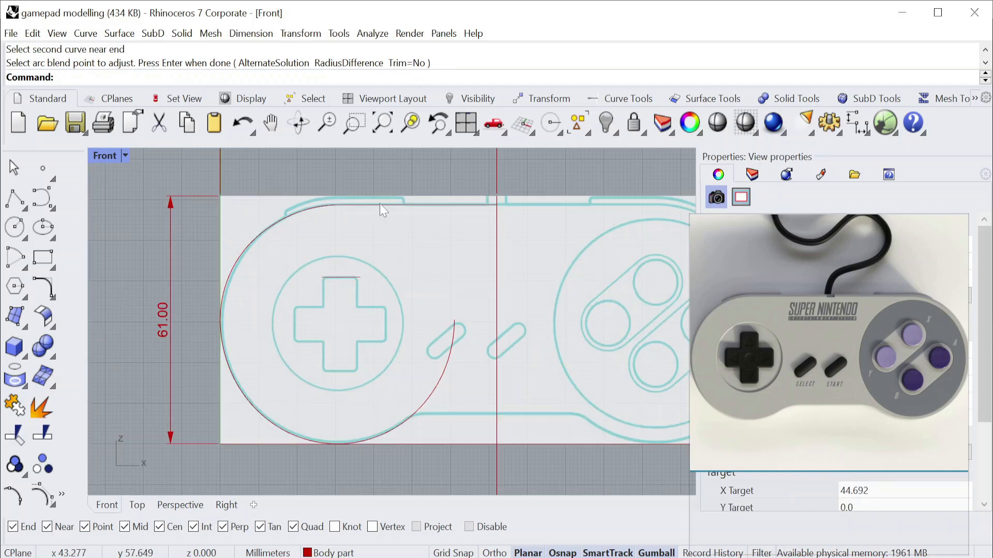
Join the top-edge line, the blend curve and the lower arc into one open curve.
click(382, 207)
shift+click(286, 230)
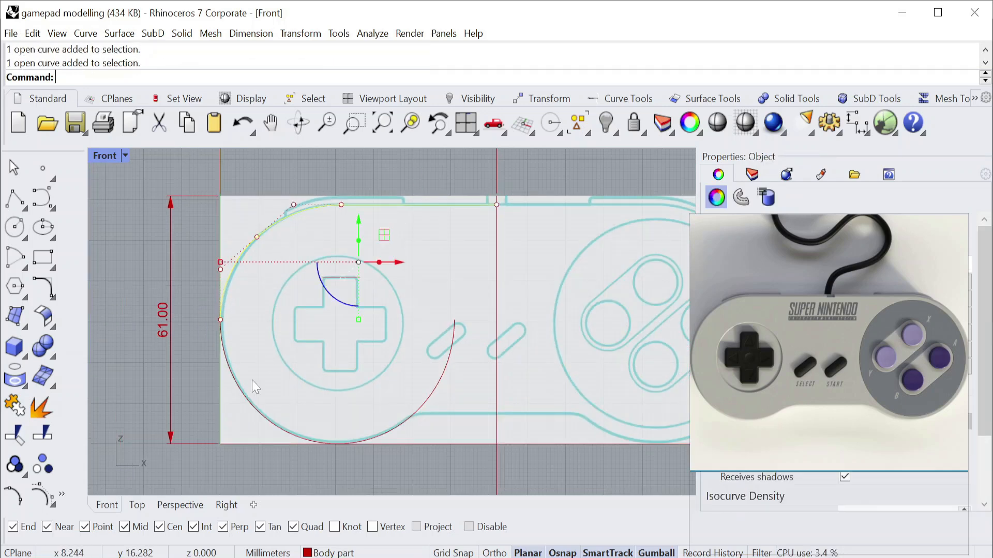
click(15, 406)
scroll(257, 357, down, 6)
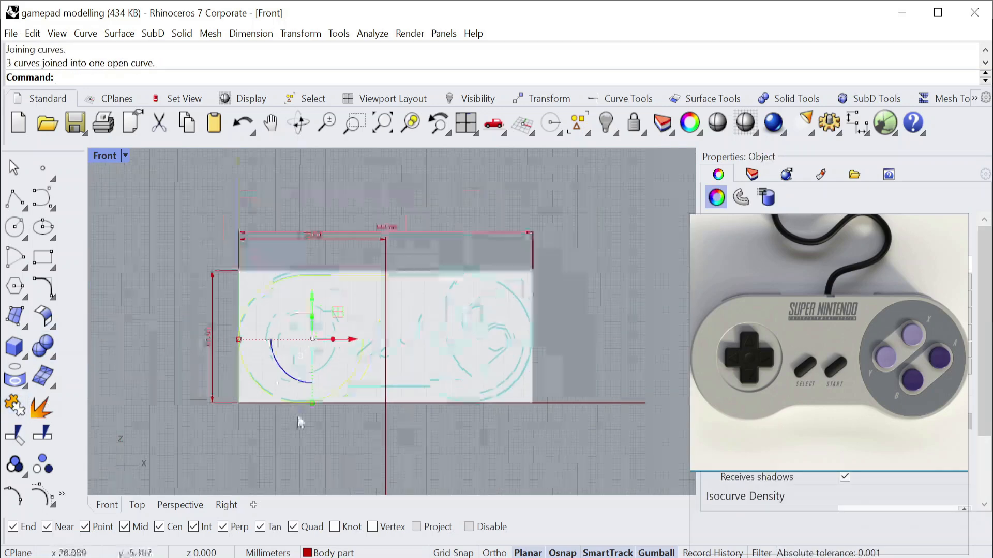
right_drag(321, 449, 309, 418)
click(309, 419)
Draw a horizontal line for the body's raised lower edge, from left of the large arc to the vertical centre line.
scroll(331, 310, up, 8)
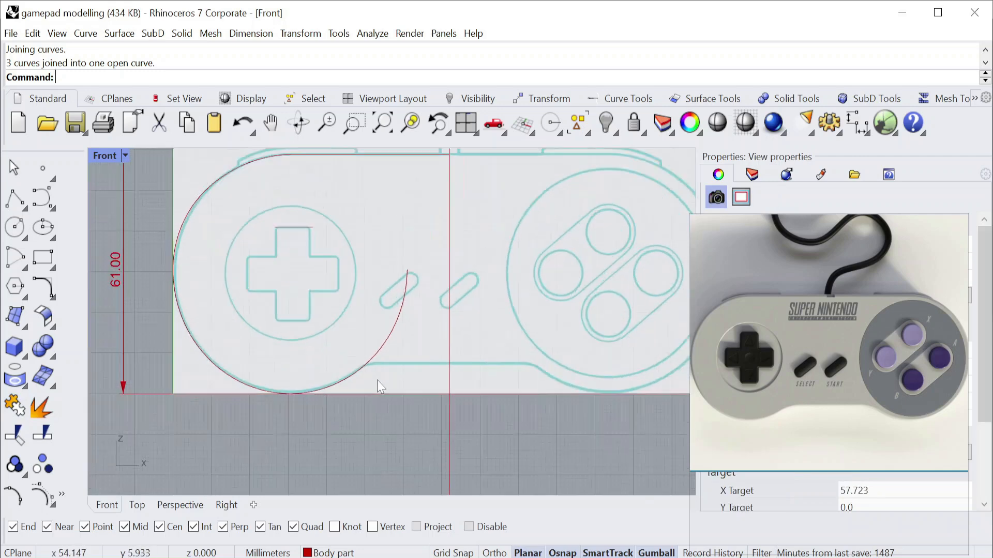
click(24, 208)
click(39, 207)
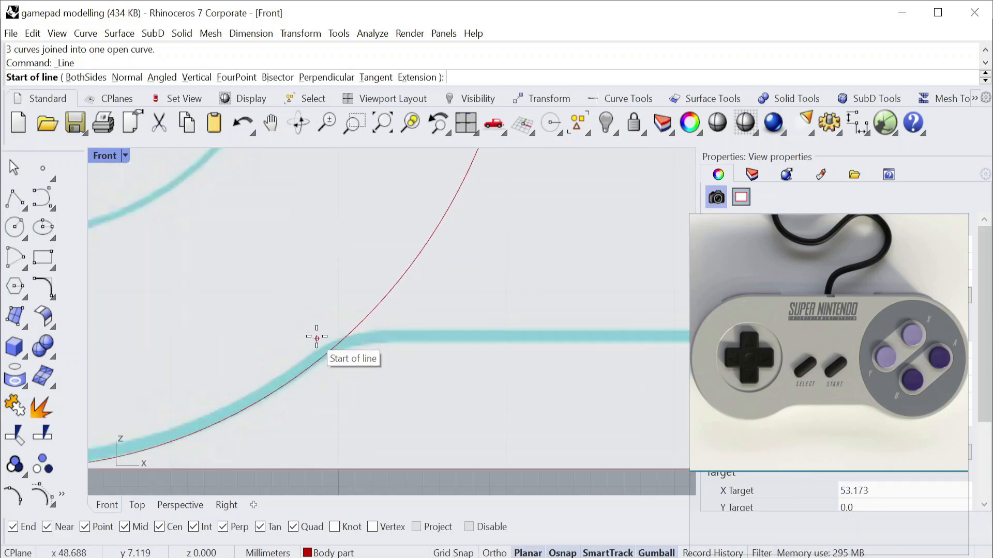
click(268, 345)
scroll(325, 322, down, 4)
click(548, 356)
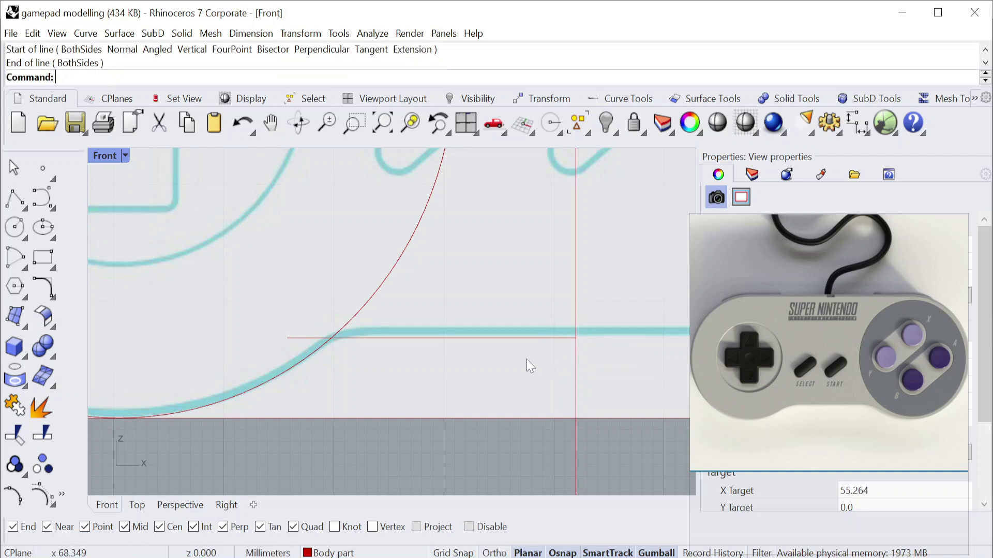
Move the lower-edge line up to match the reference outline.
click(415, 338)
scroll(415, 341, up, 3)
drag(451, 305, 451, 289)
key(Escape)
right_drag(280, 292, 407, 252)
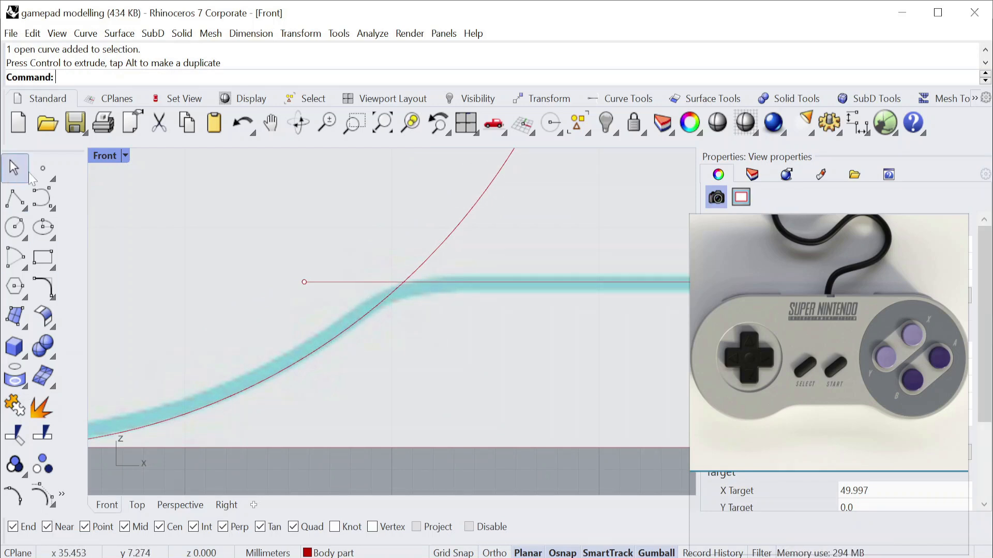
click(44, 174)
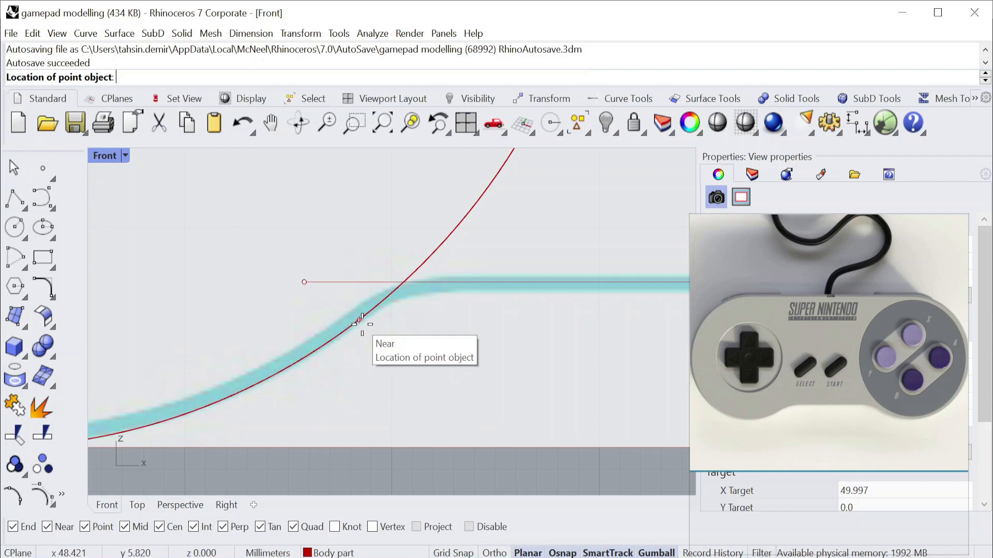
key(Escape)
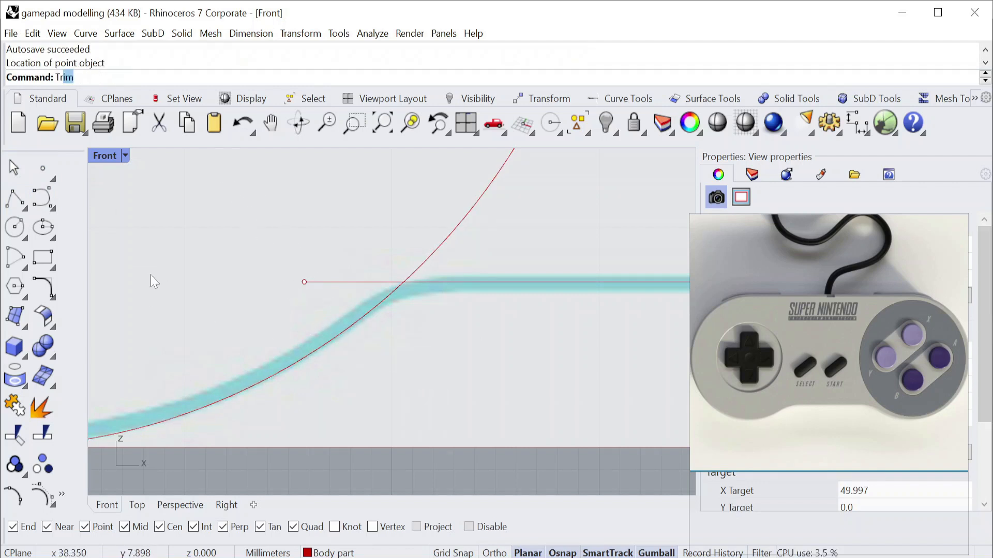
Try to trim the arc above the lower-edge line, using both crossing curves as cutting objects.
text(trim)
key(Return)
scroll(280, 296, down, 8)
drag(476, 417, 252, 252)
key(Return)
scroll(310, 273, up, 10)
click(425, 280)
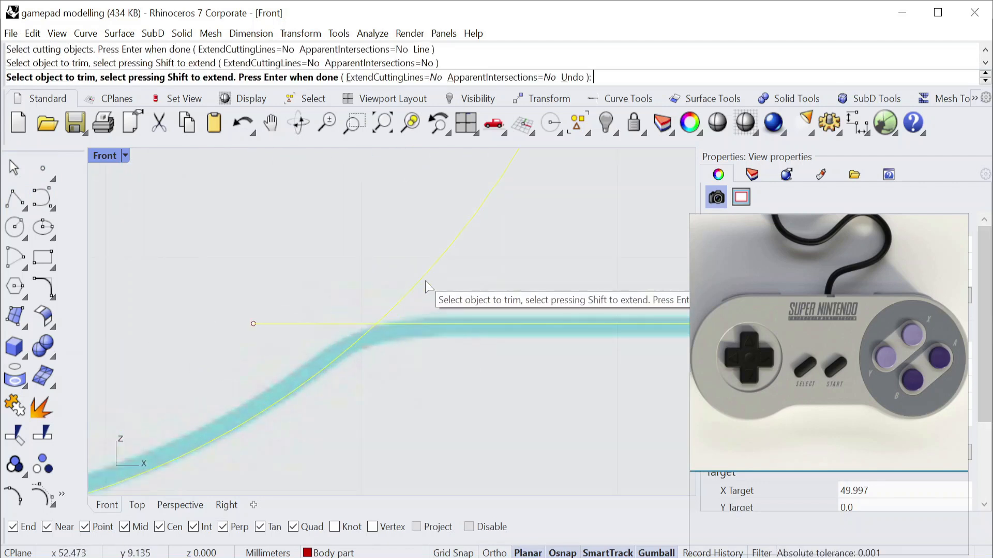
click(425, 280)
key(Return)
Try to trim the same arc portion above the lower-edge line with all curves as cutting objects.
key(Return)
scroll(423, 277, down, 8)
key(ctrl+a)
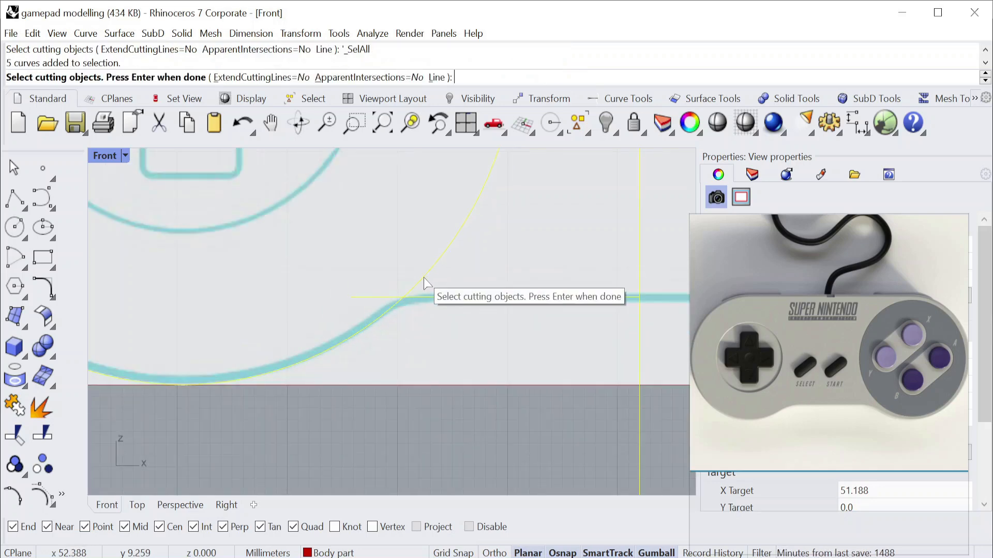
key(Return)
click(466, 237)
key(Return)
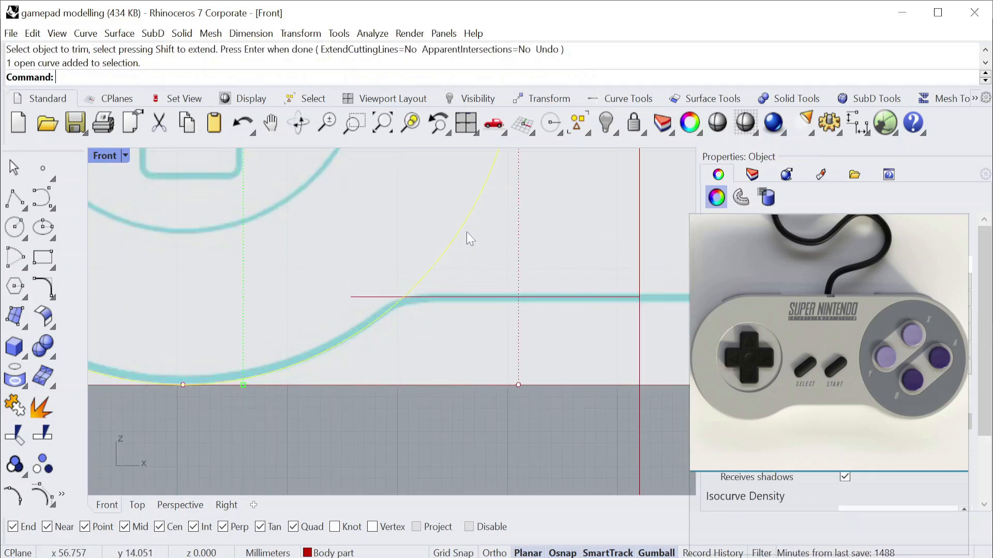
In the Perspective view, set the lower-edge line's points to the world Y of its end in the body curve's plane, and return to the Front view.
double_click(110, 158)
double_click(436, 163)
right_drag(438, 243, 455, 362)
click(395, 306)
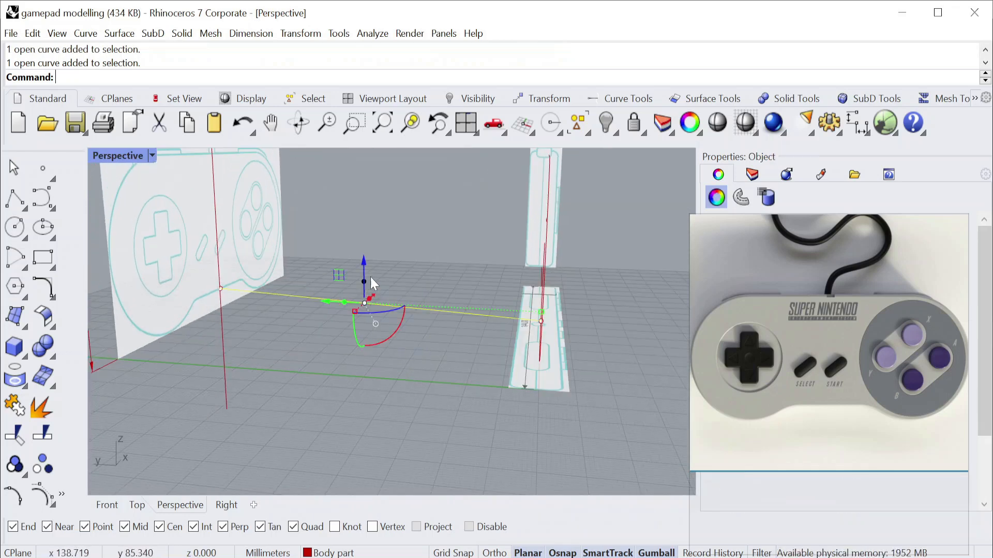
mouse_move(333, 331)
right_down()
mouse_move(393, 312)
mouse_move(345, 334)
right_up()
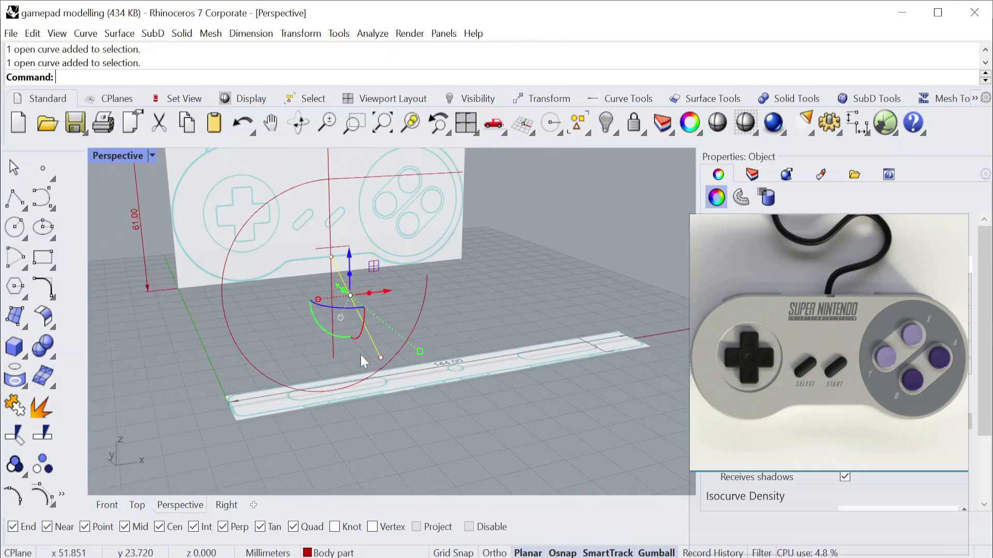
click(301, 33)
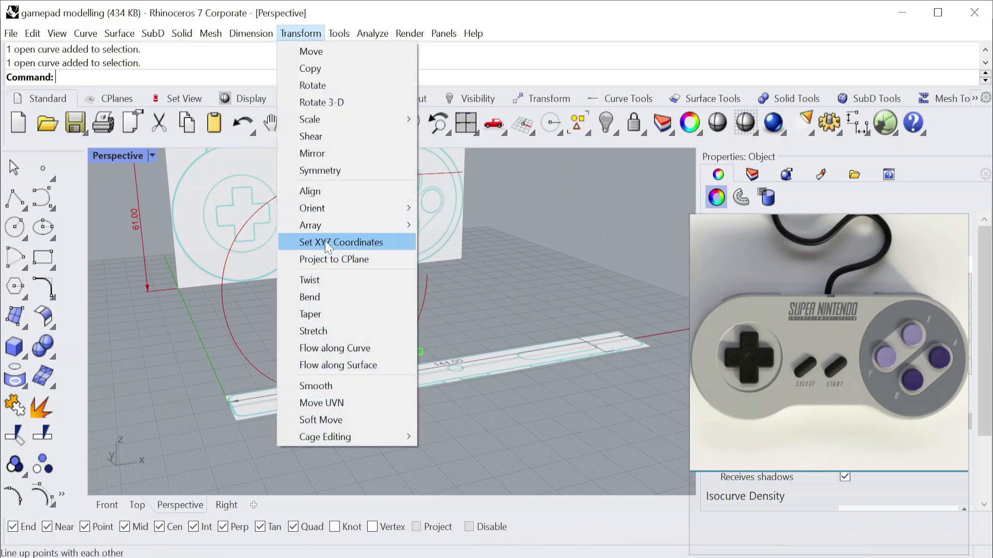
click(325, 242)
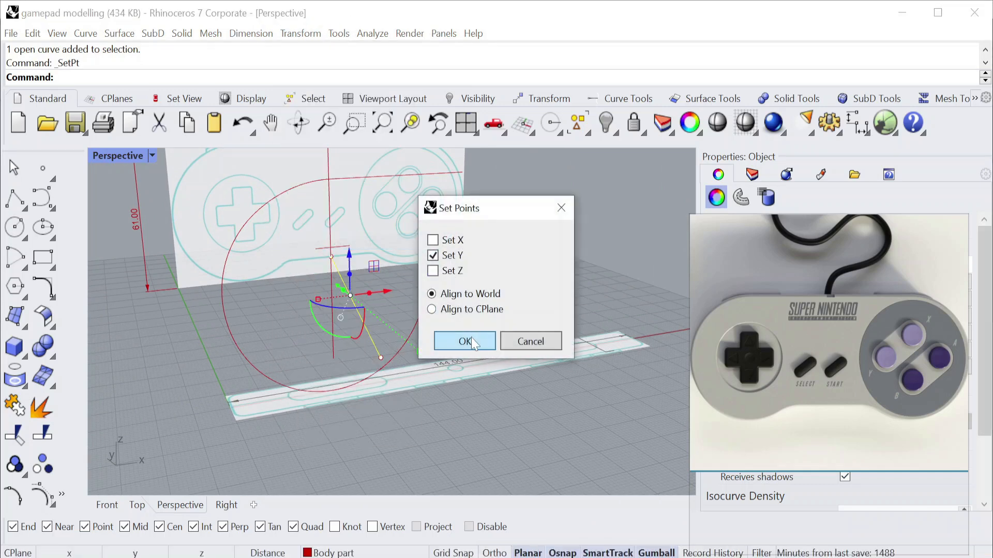
click(464, 342)
click(379, 356)
key(Escape)
right_drag(380, 352, 366, 389)
double_click(128, 158)
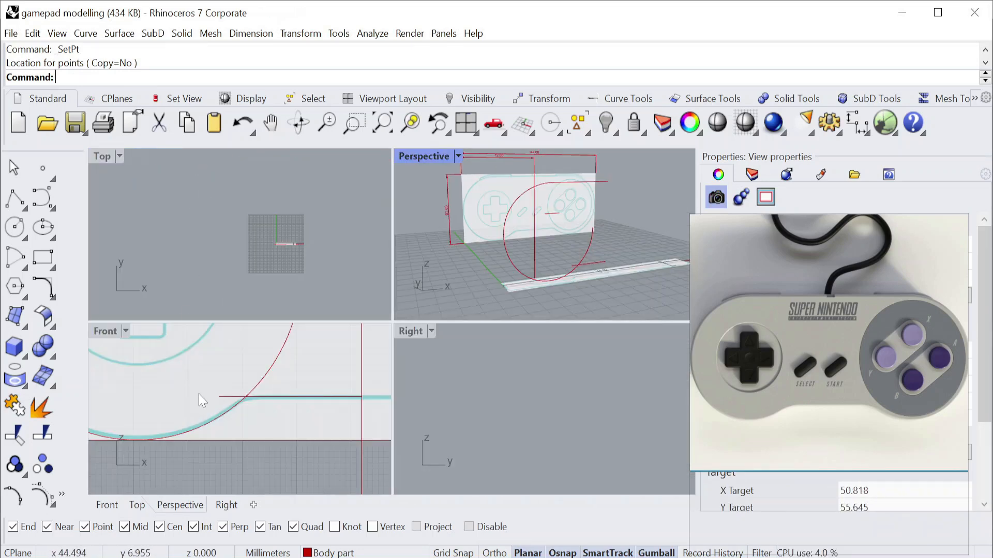
double_click(108, 333)
text(trim)
key(Return)
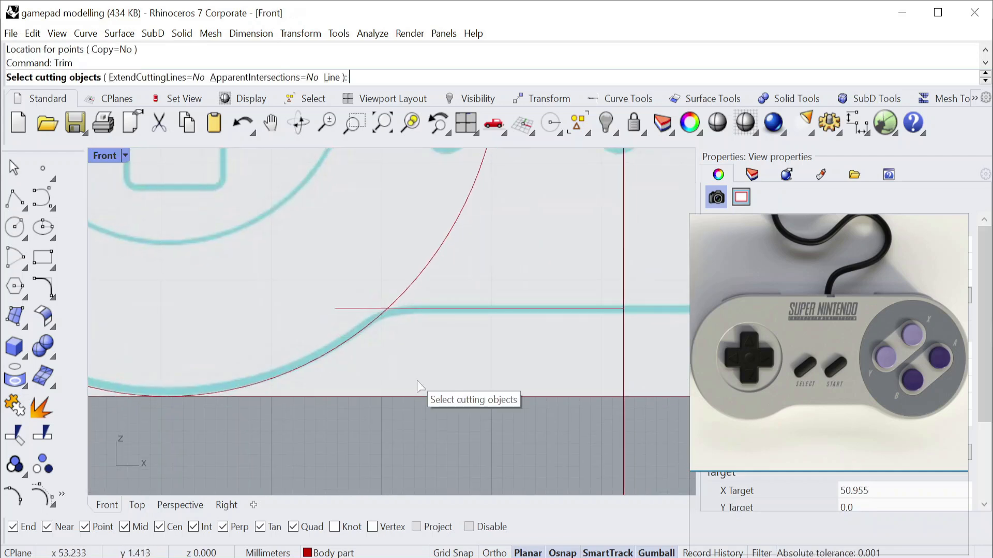
key(ctrl+a)
key(Return)
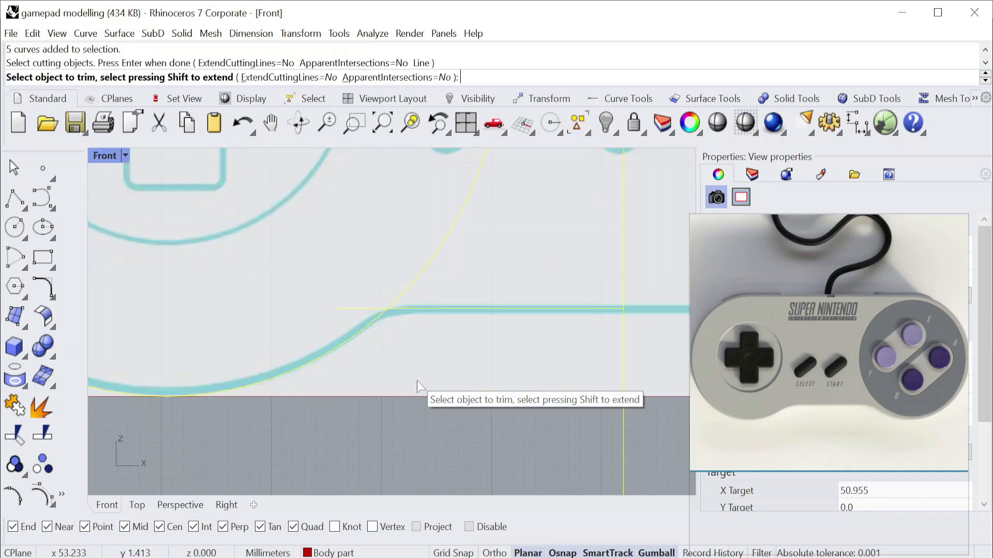
key(Escape)
click(427, 268)
key(Escape)
Trim away the arc above the lower-edge line and the line's overhang left of the arc, using all curves as cutting objects.
key(Return)
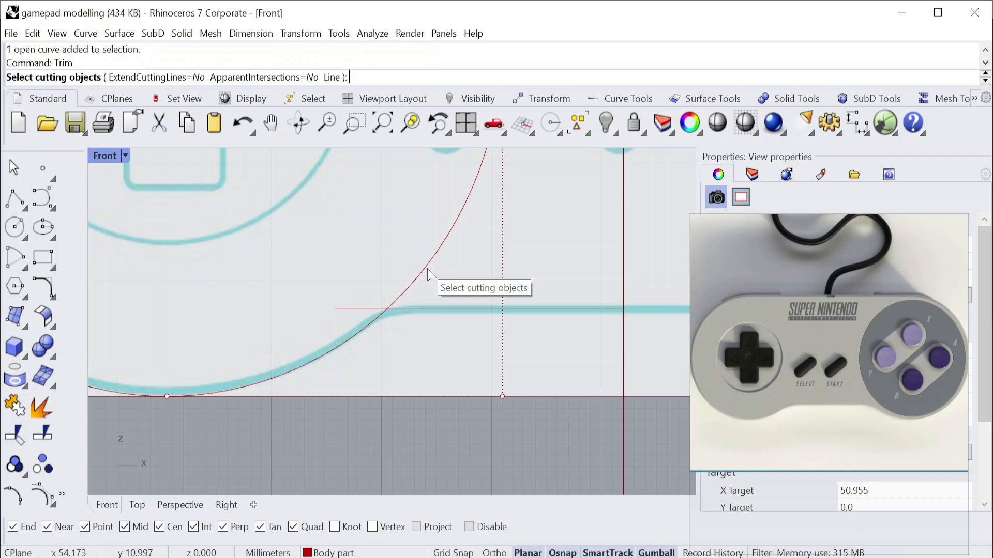
key(ctrl+a)
key(Return)
click(427, 270)
click(346, 309)
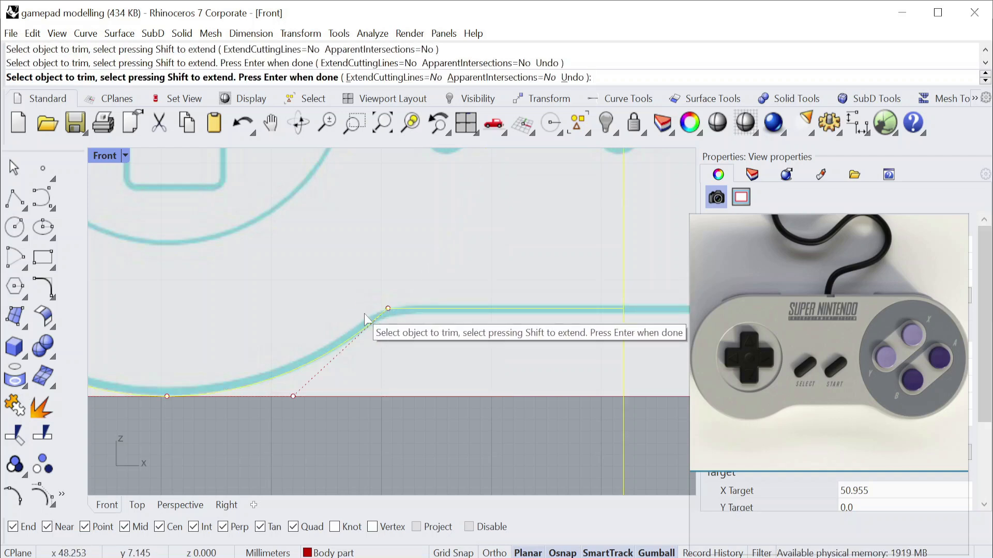
key(Return)
Try a 20 mm radius fillet between the lower-edge line and the body arc, and undo it.
scroll(392, 319, up, 5)
click(53, 299)
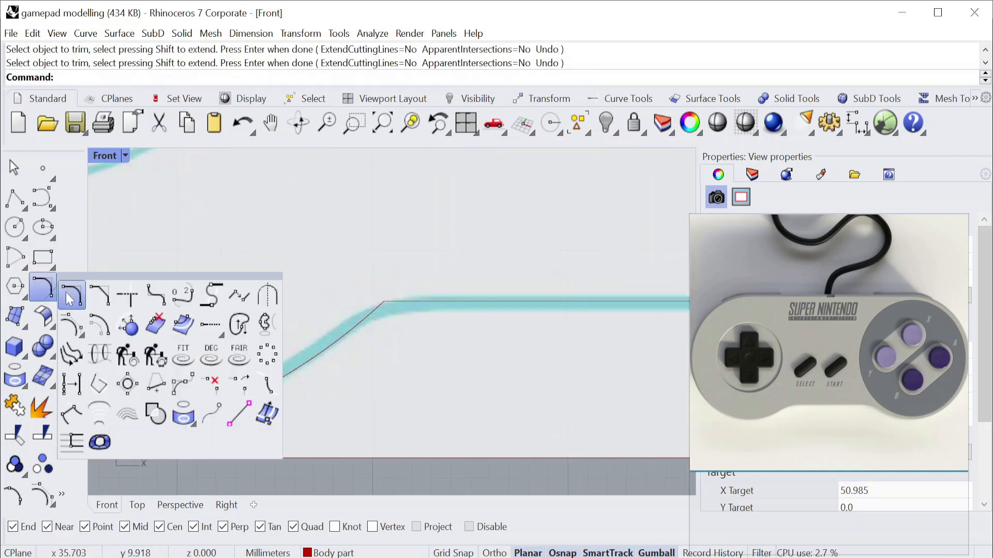
click(71, 288)
click(153, 77)
text(20)
key(Return)
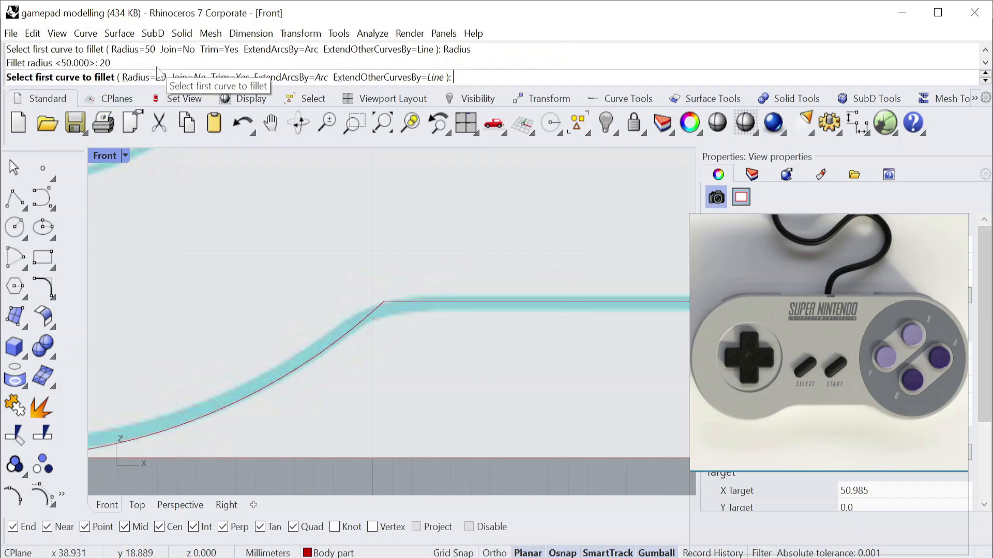
click(501, 303)
click(333, 346)
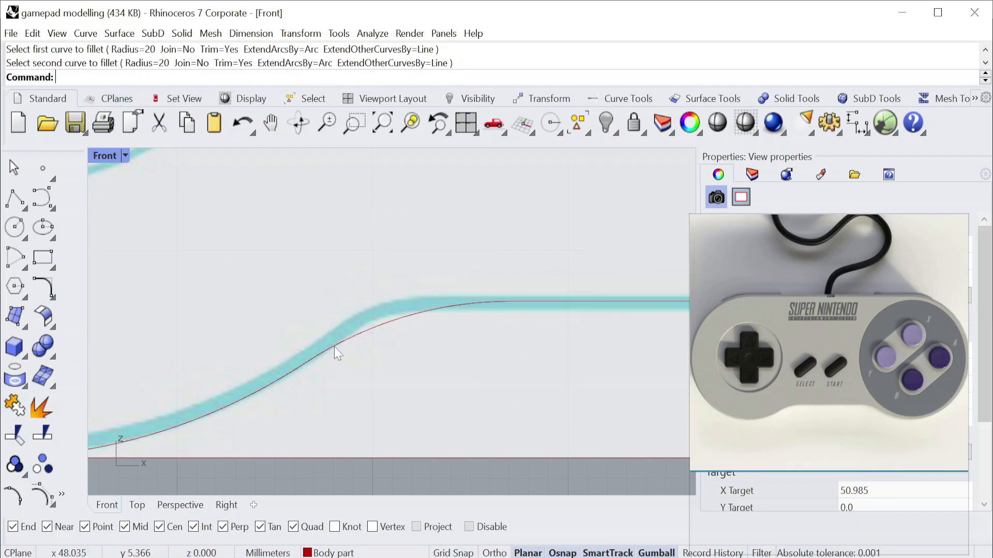
key(ctrl+z)
Try a 12 mm radius fillet at the corner of the lower-edge line and the body arc, and undo it.
key(Return)
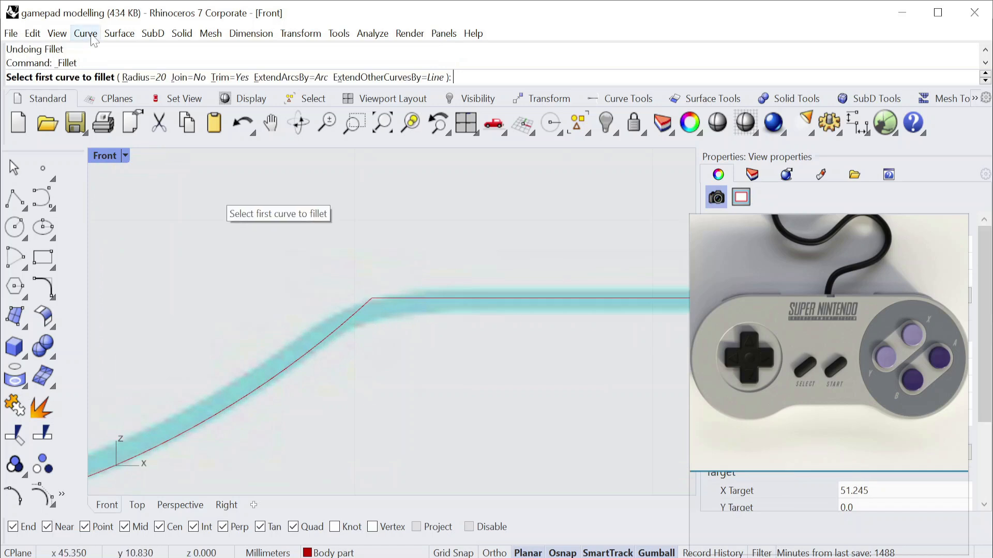
click(154, 77)
key(Return)
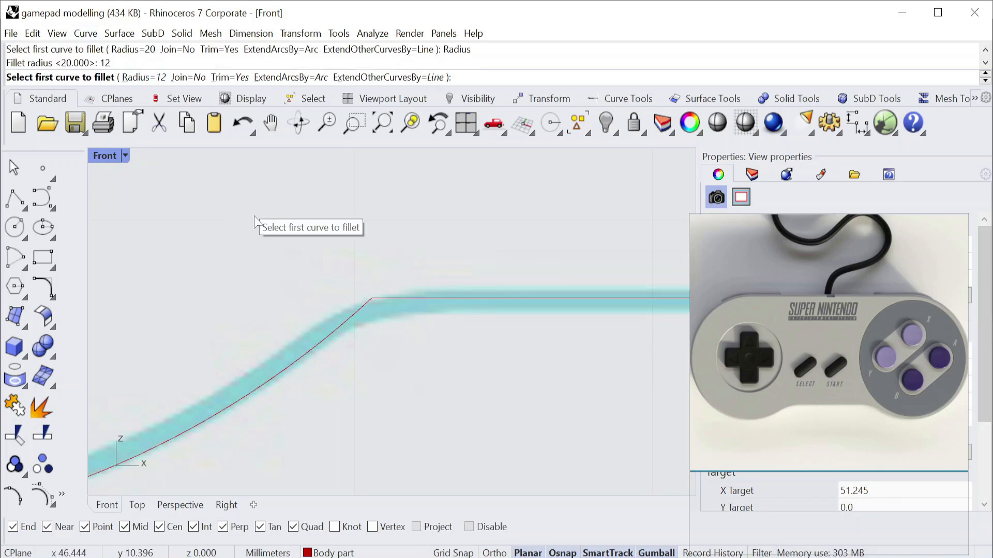
click(467, 299)
click(325, 333)
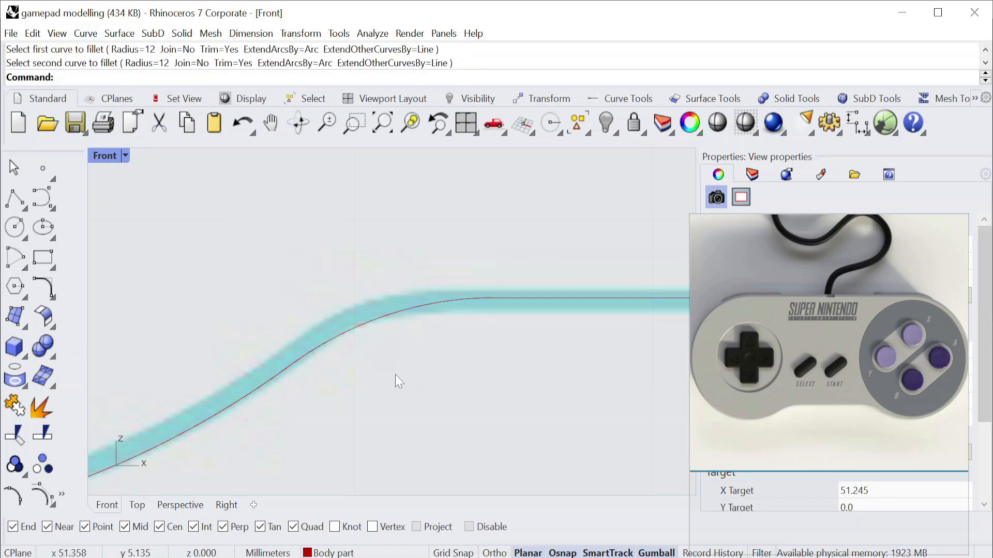
key(ctrl+z)
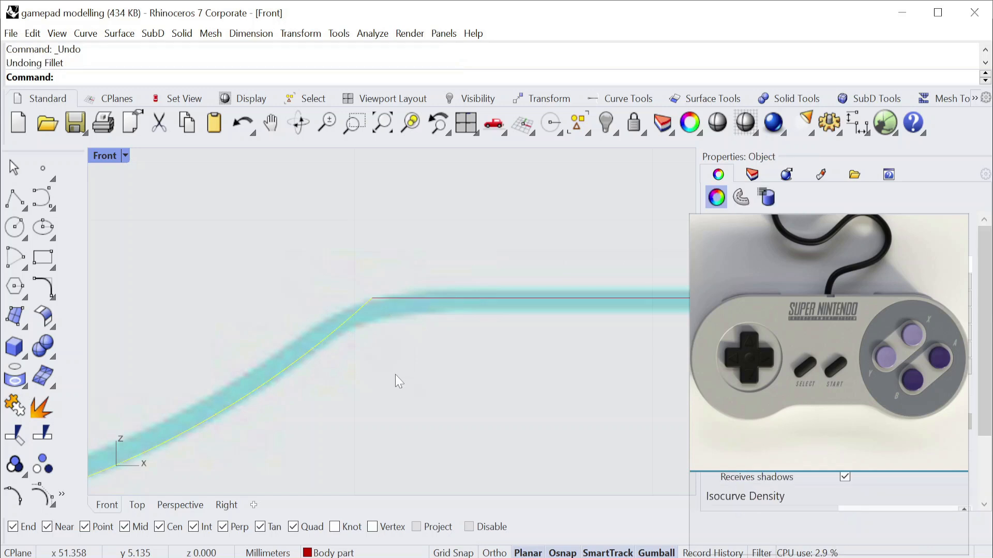
click(441, 374)
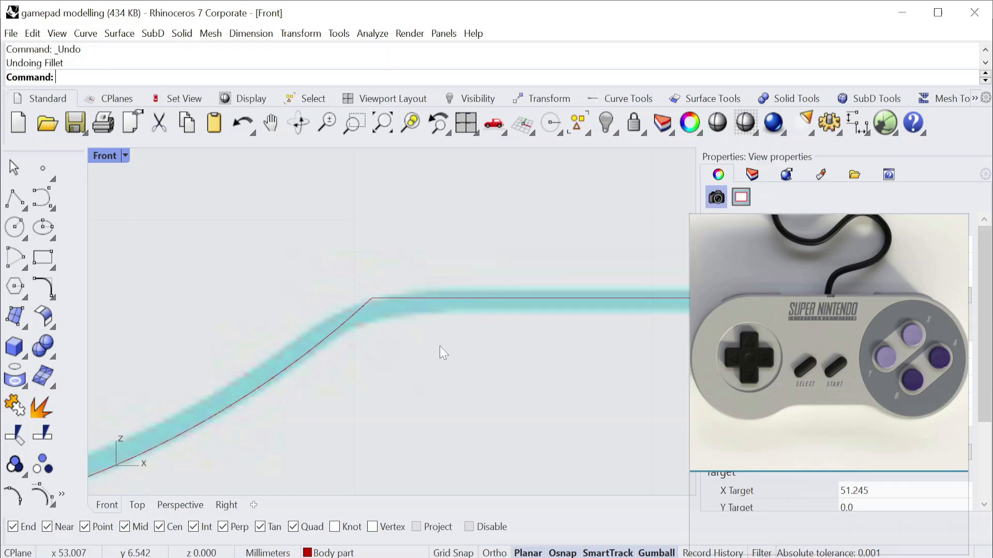
Fillet the corner between the body arc and the lower-edge line with an 8 mm radius.
click(144, 77)
key(Return)
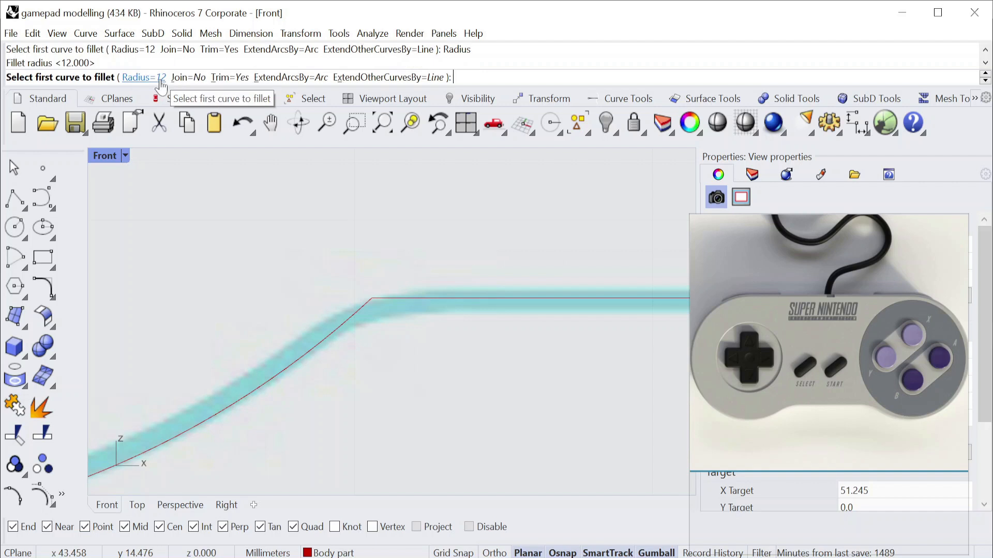
text(r)
key(Return)
text(8)
key(Return)
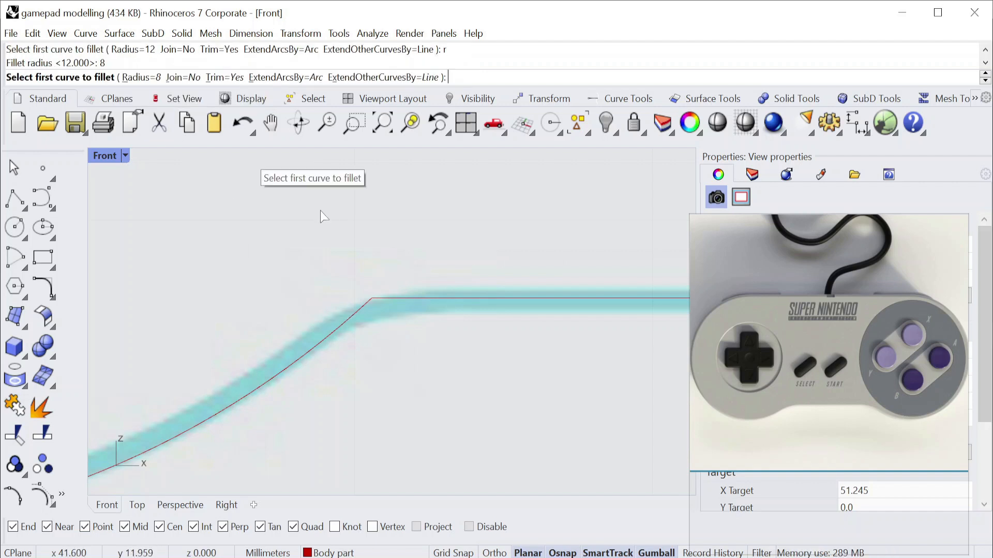
click(311, 354)
click(478, 303)
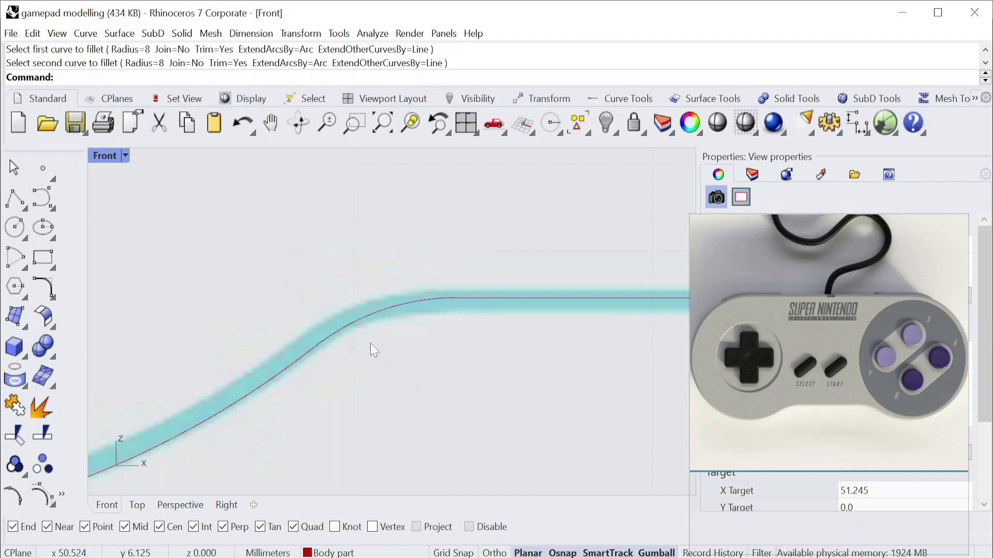
Try to join the left body arc and the lower-edge line, and undo the join.
scroll(371, 344, down, 6)
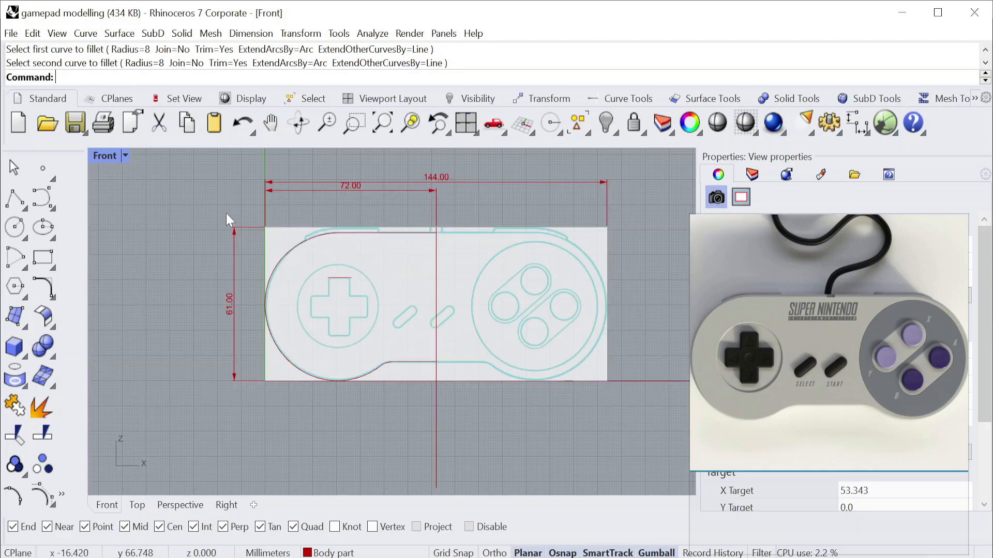
key(ctrl+a)
key(Escape)
text(j)
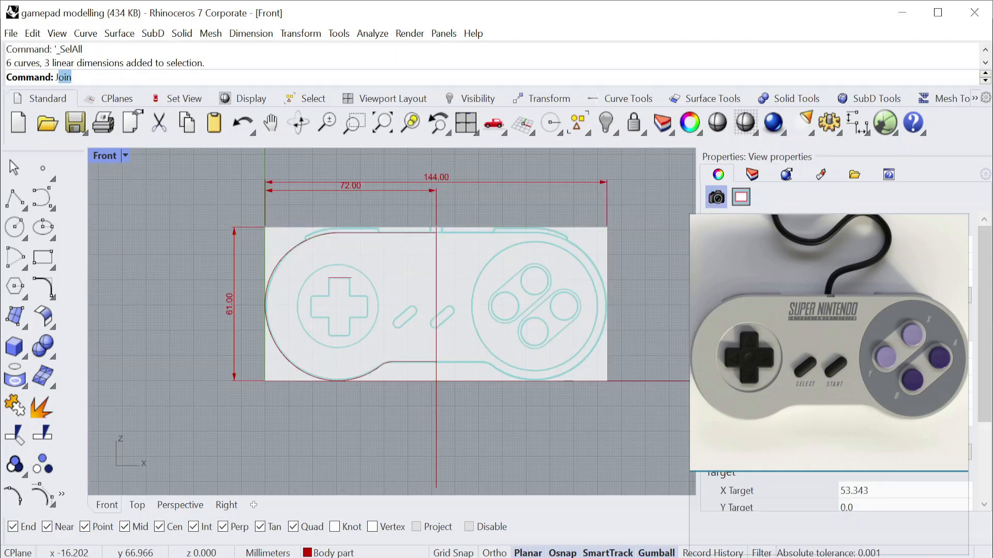
key(Return)
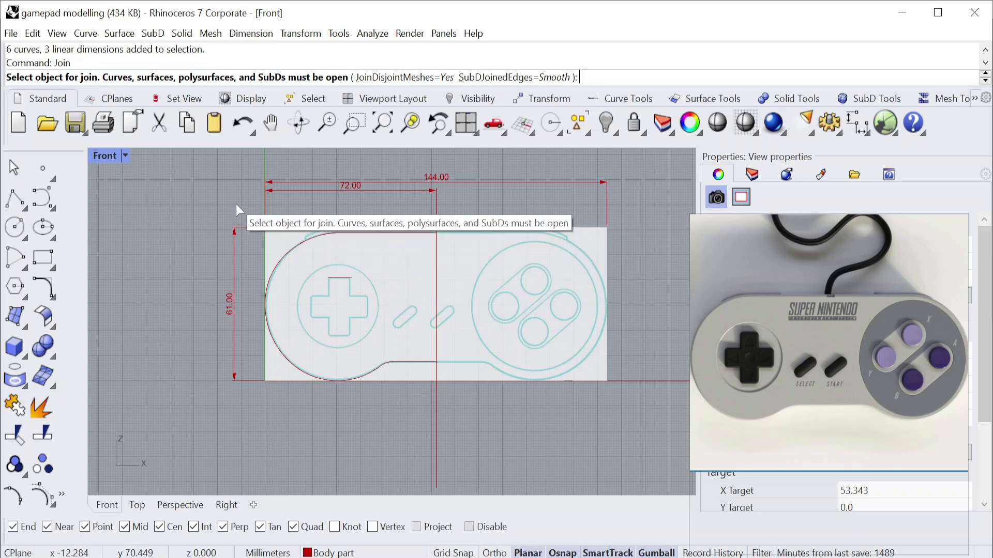
click(354, 238)
scroll(405, 370, up, 5)
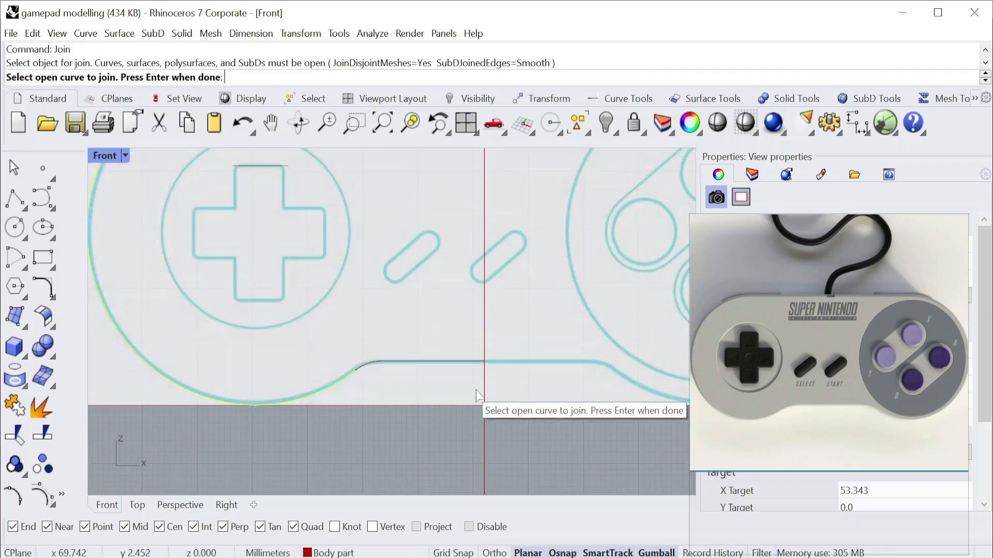
click(435, 364)
click(480, 326)
scroll(409, 350, up, 3)
key(Return)
key(ctrl+z)
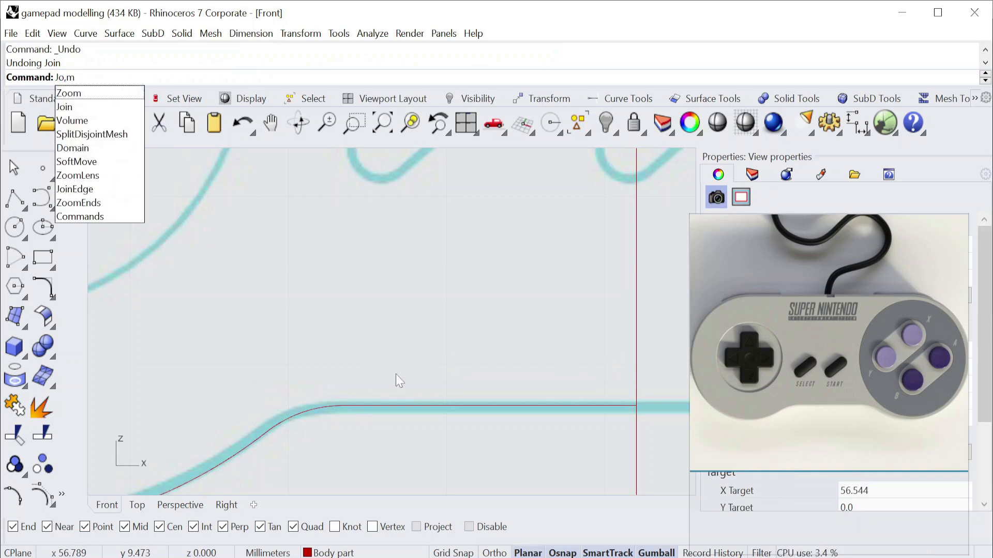
Join the corner fillet arc, the lower-edge line and the left body arc into one open curve.
key(Return)
click(326, 408)
click(366, 405)
click(261, 440)
scroll(329, 403, down, 8)
key(Return)
scroll(334, 400, down, 3)
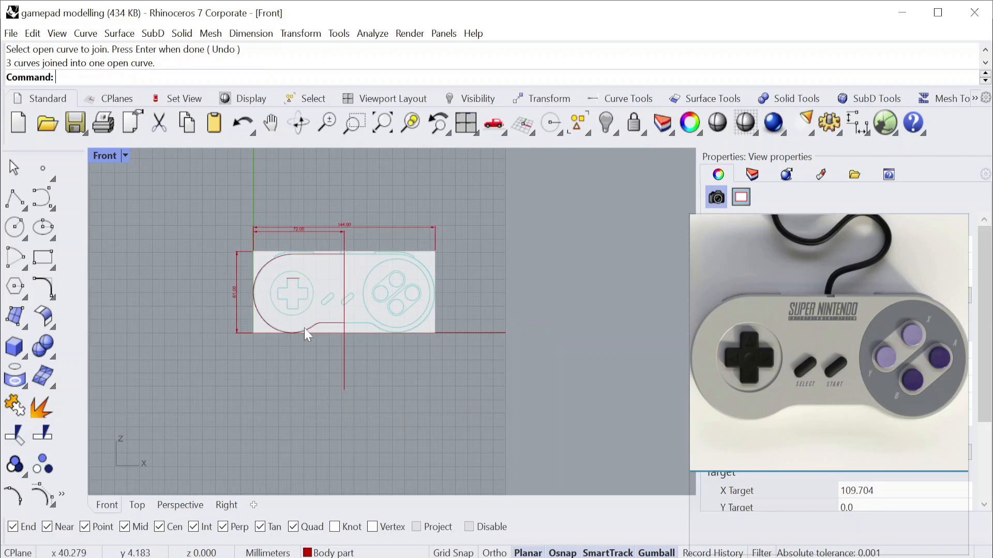
Try deleting a selected curve of the left body outline, and undo the deletion.
scroll(305, 332, up, 4)
click(324, 342)
scroll(345, 325, down, 1)
key(Delete)
key(ctrl+z)
Mirror a copy of the left body outline across the vertical centre line to form the right half.
right_drag(338, 339, 406, 293)
click(301, 33)
click(362, 153)
click(449, 215)
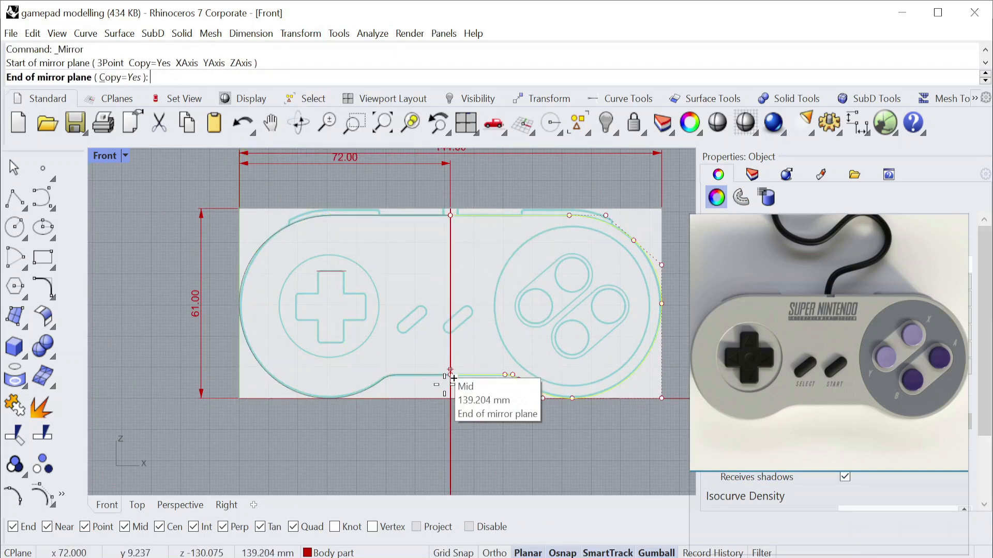
click(450, 375)
Delete the vertical centre line through the gamepad body.
right_drag(458, 440, 485, 398)
click(436, 408)
key(Delete)
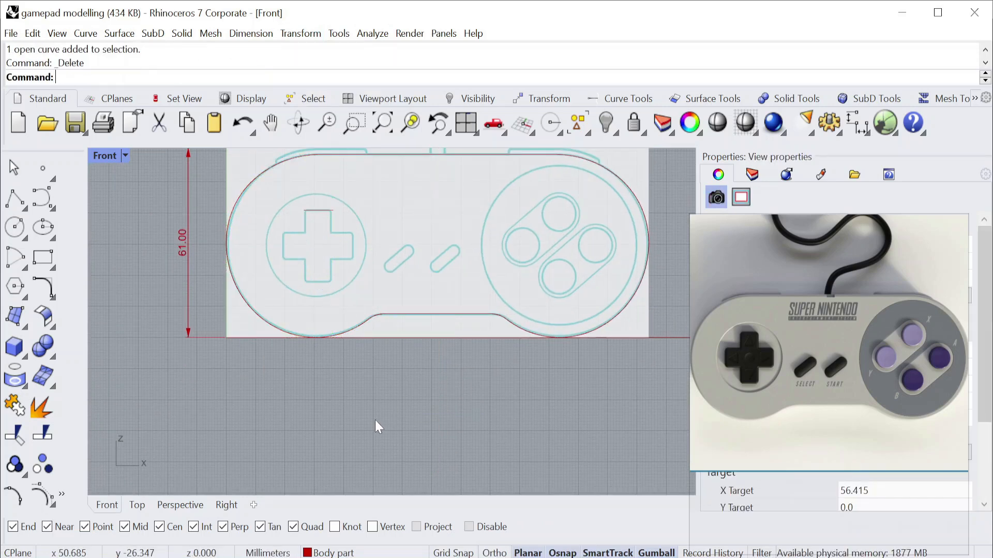
scroll(375, 375, down, 4)
scroll(516, 203, up, 2)
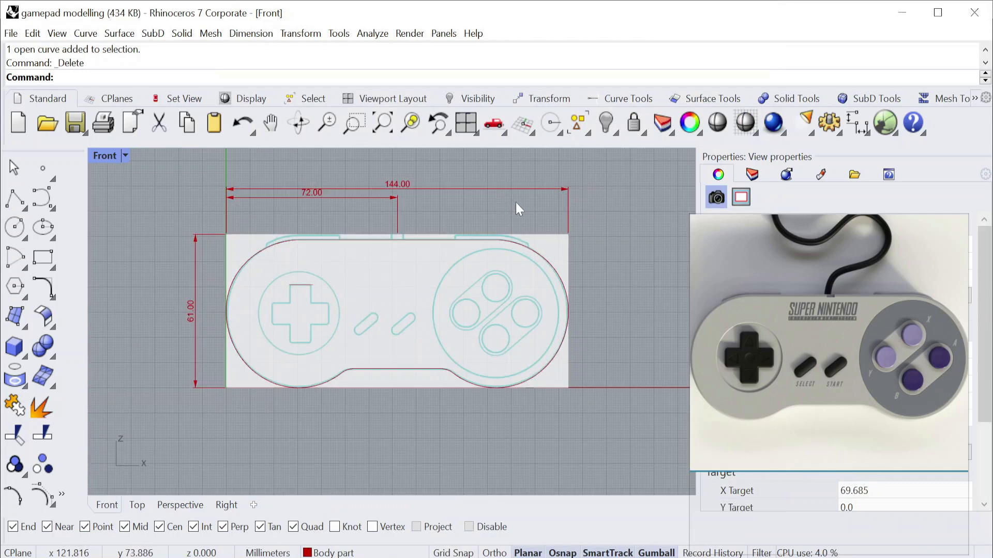
Delete the two horizontal dimensions above the body and the vertical height dimension beside it.
drag(293, 236, 293, 235)
key(Delete)
drag(258, 208, 160, 287)
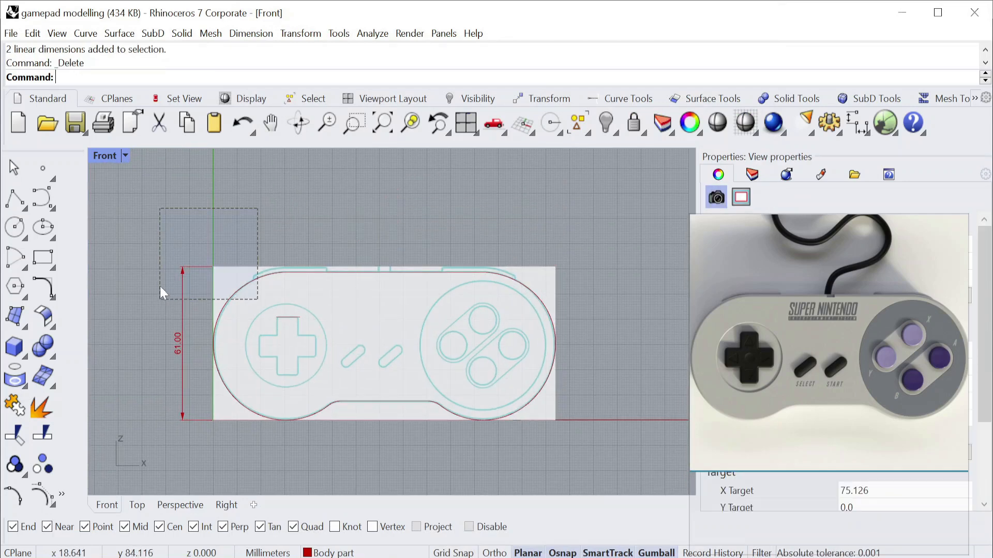
key(Delete)
Join the two body halves into one closed outline and check it in the Perspective view.
drag(158, 226, 576, 450)
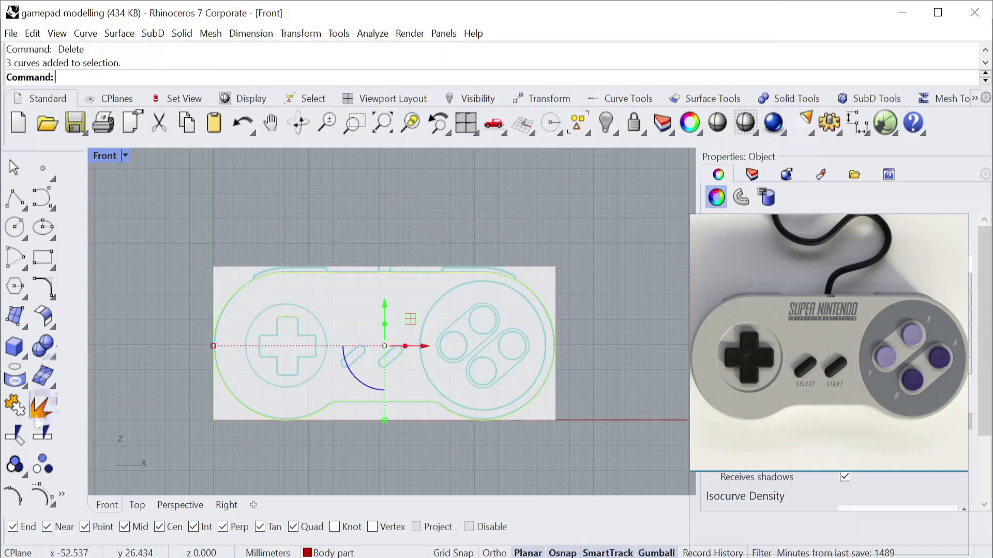
double_click(106, 156)
double_click(434, 154)
right_drag(468, 402, 460, 334)
scroll(770, 348, up, 2)
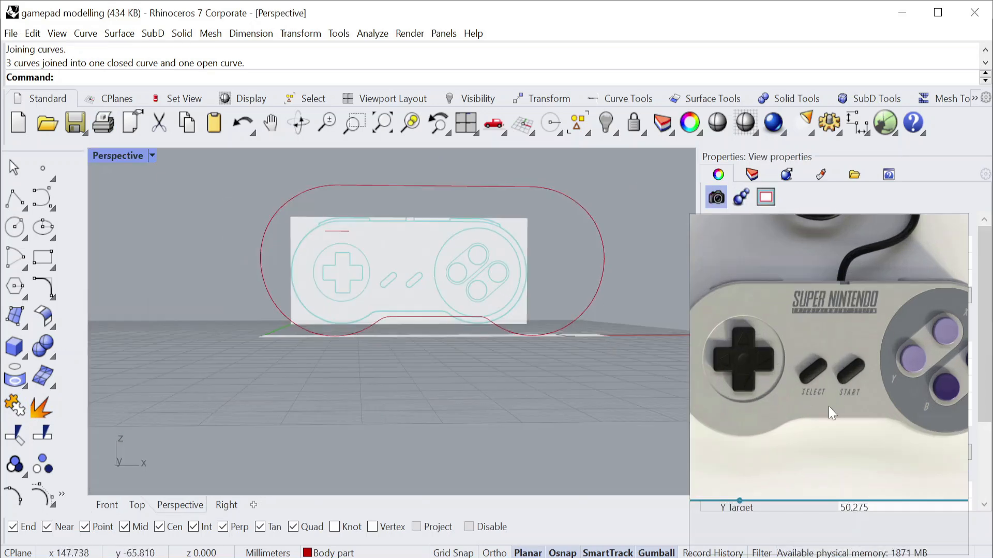
Draw a 33 mm diameter circle around the D-pad in the Front view.
middle_drag(823, 405, 835, 386)
scroll(840, 375, down, 3)
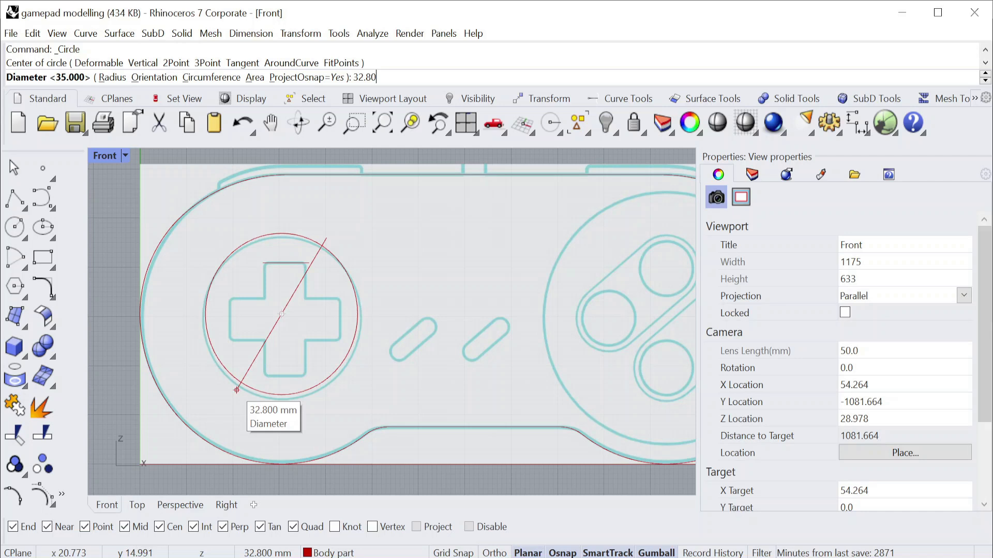
text(3)
key(Return)
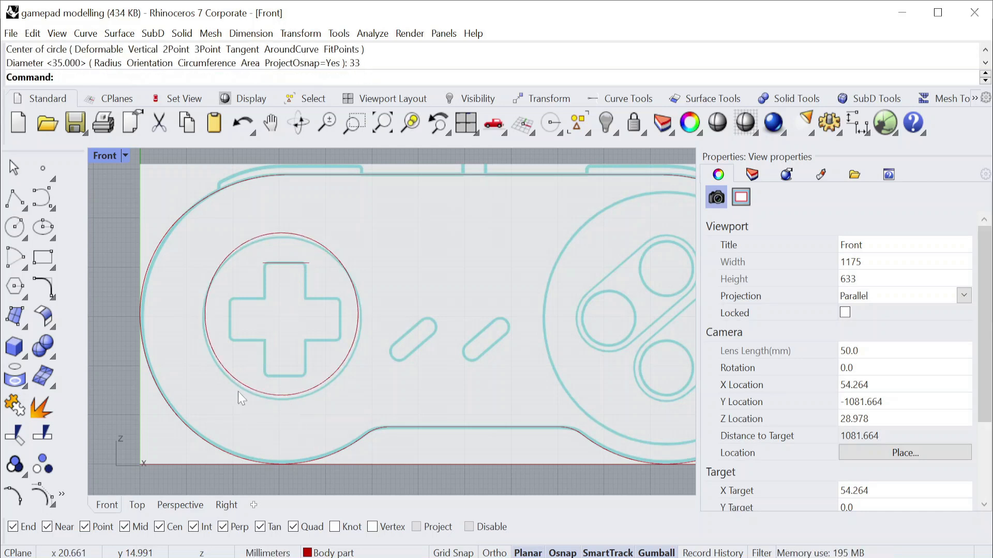
Draw a 10 by 24 mm upright rectangle centred on the D-pad circle's centre.
scroll(291, 304, up, 3)
click(52, 268)
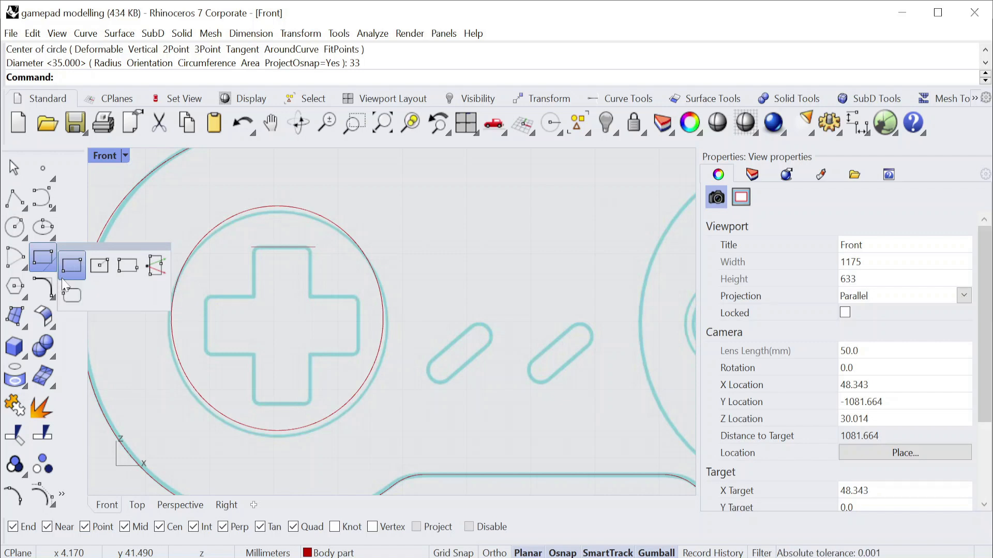
click(99, 266)
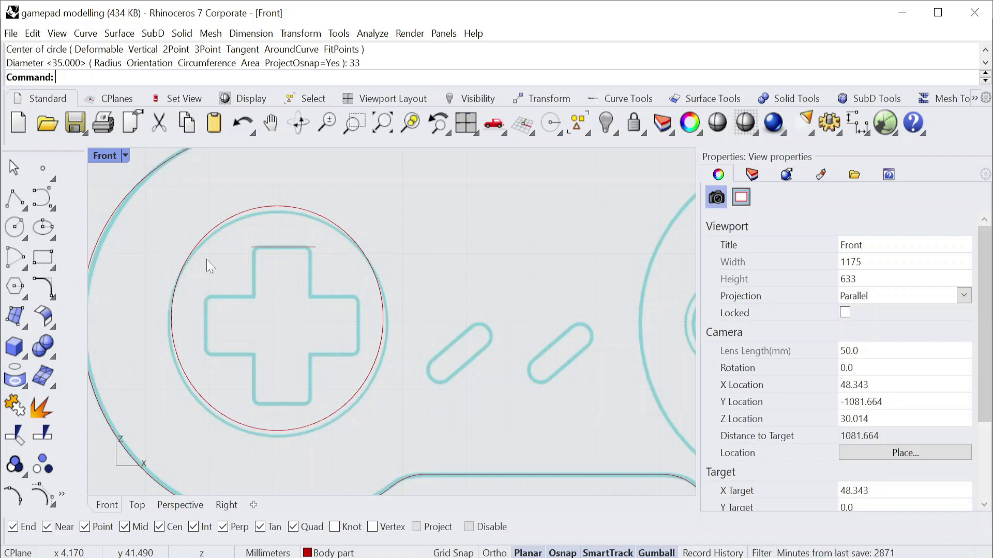
click(350, 239)
text(10)
key(Return)
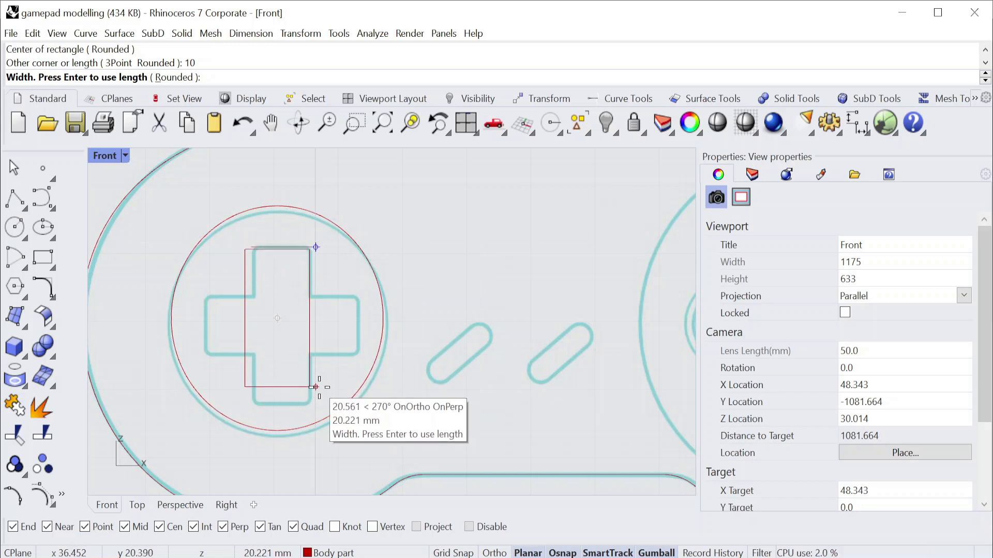
text(24)
key(Return)
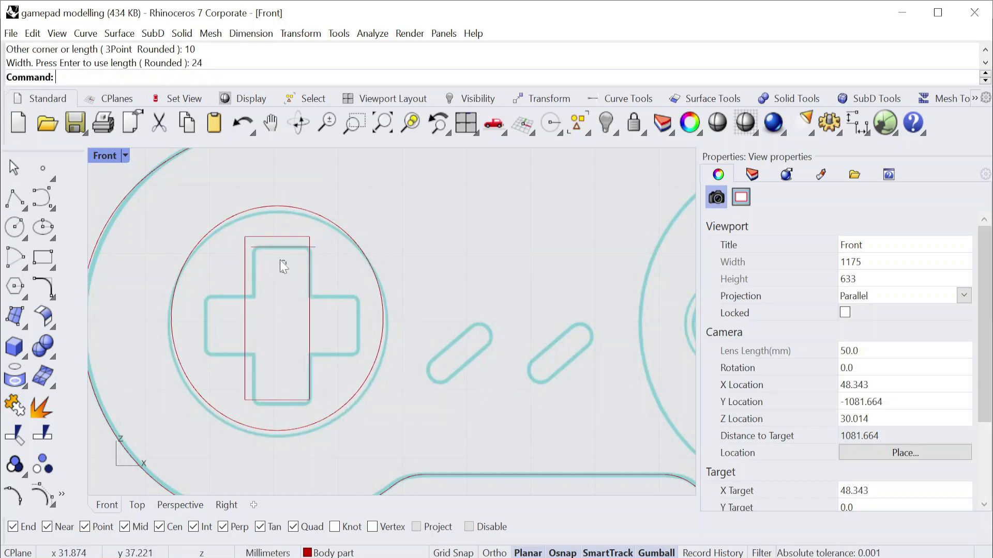
Delete the short horizontal line along the top edge of the D-pad cross.
click(271, 247)
key(Delete)
right_drag(280, 261, 280, 267)
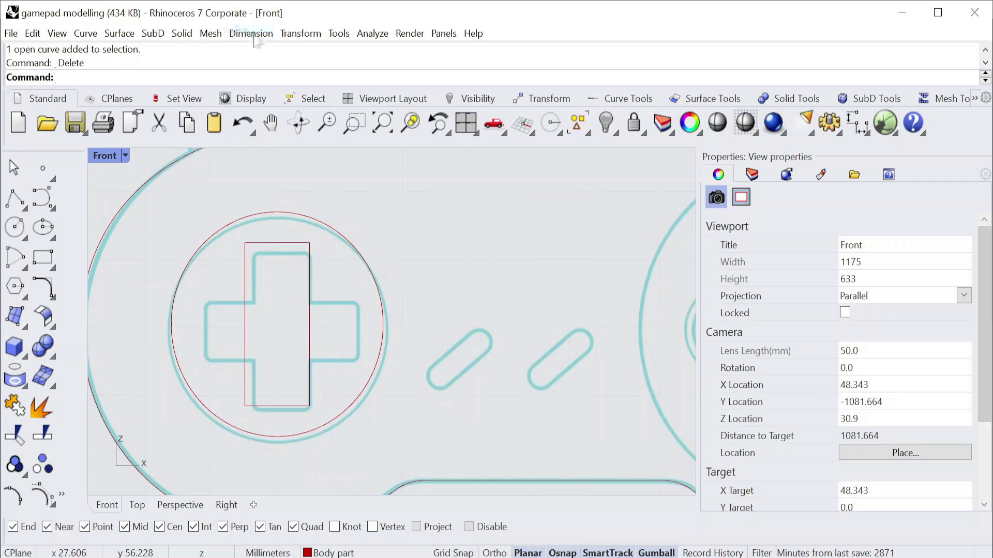
Dimension the gaps between the D-pad circle and the upright rectangle's top and bottom edges, and undo both dimensions.
click(305, 73)
click(278, 212)
click(310, 243)
right_drag(423, 279, 391, 344)
right_drag(259, 486, 266, 438)
right_click(254, 426)
click(254, 425)
click(254, 455)
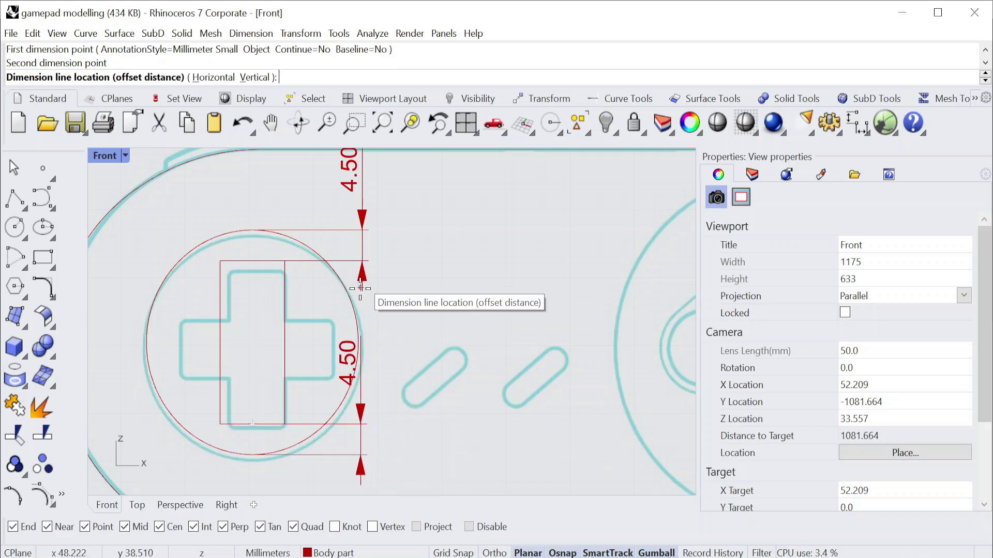
click(364, 284)
right_click(284, 345)
key(Escape)
key(ctrl+z)
key(ctrl+z)
Measure the horizontal gaps between the upright rectangle's long sides and the D-pad circle without placing dimensions.
right_click(292, 338)
click(285, 342)
click(357, 341)
key(Escape)
right_click(273, 343)
click(221, 342)
click(146, 342)
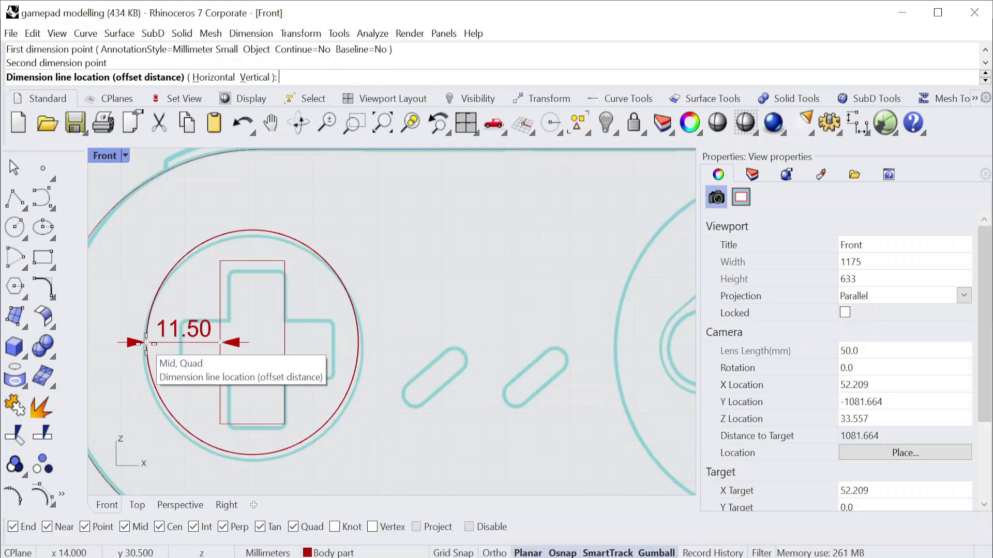
key(Escape)
Rotate a copy of the upright rectangle 90 degrees about the D-pad circle's centre to form a cross.
click(284, 349)
click(300, 33)
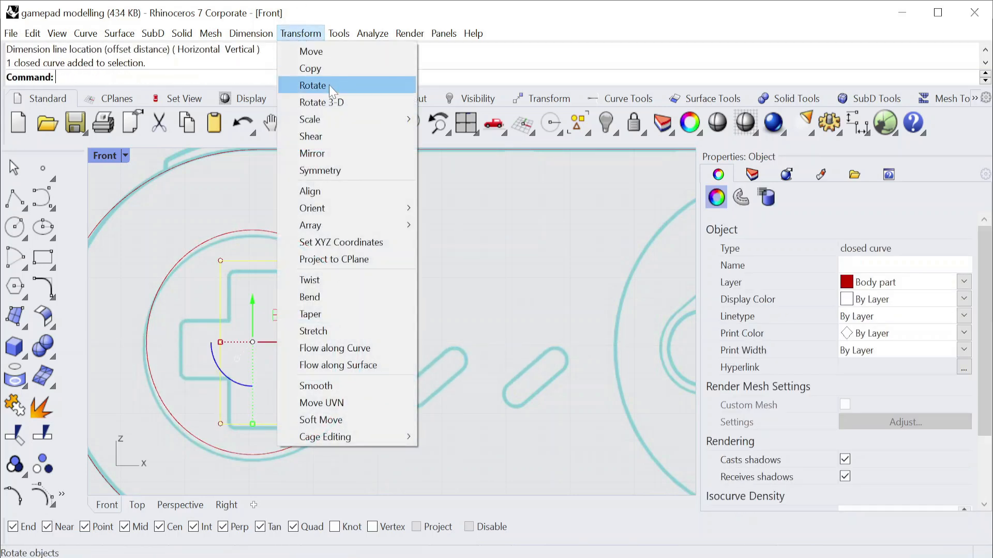
click(329, 85)
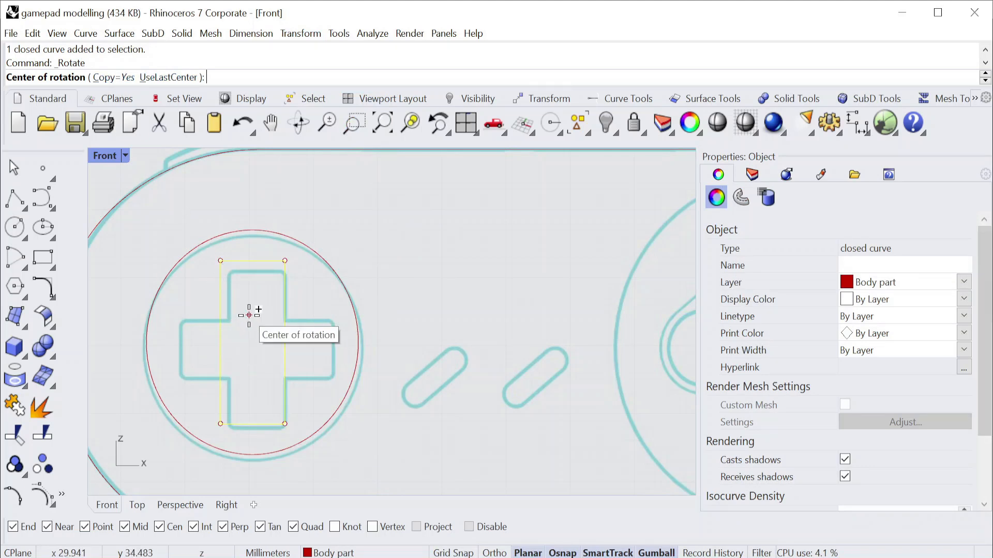
click(331, 289)
click(253, 181)
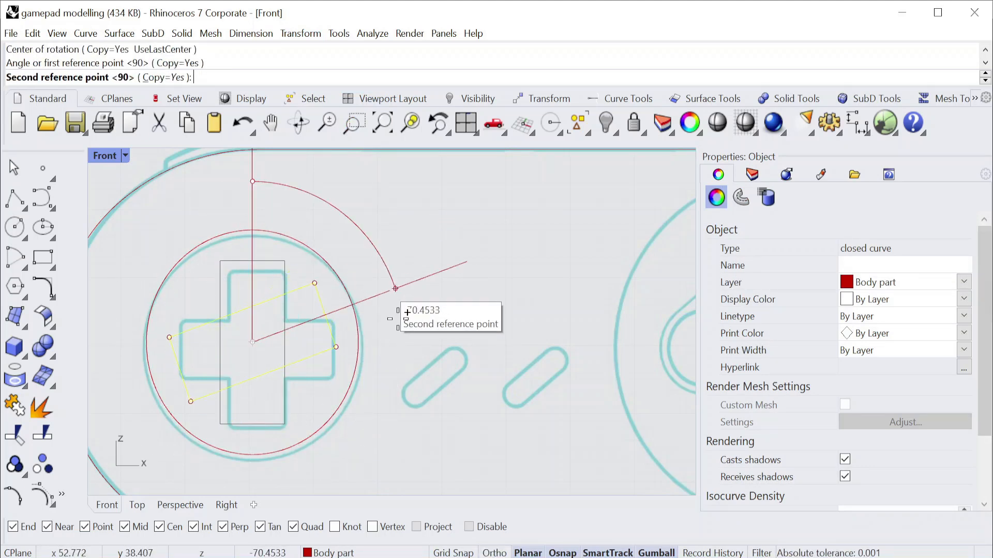
shift+click(406, 340)
right_click(458, 312)
key(Escape)
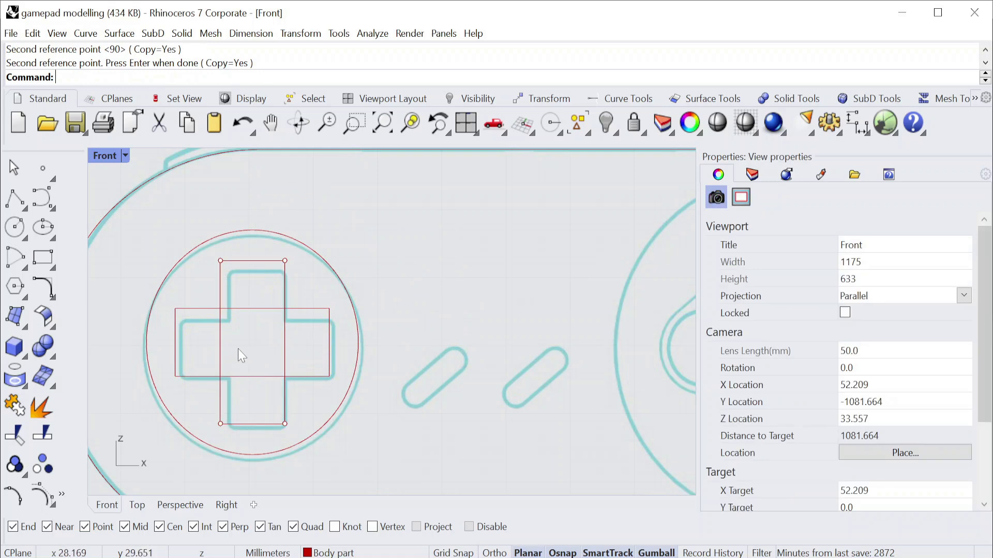
Dimension the gaps between the horizontal rectangle's short sides and the D-pad circle, and undo the dimensions.
scroll(238, 350, up, 3)
click(251, 34)
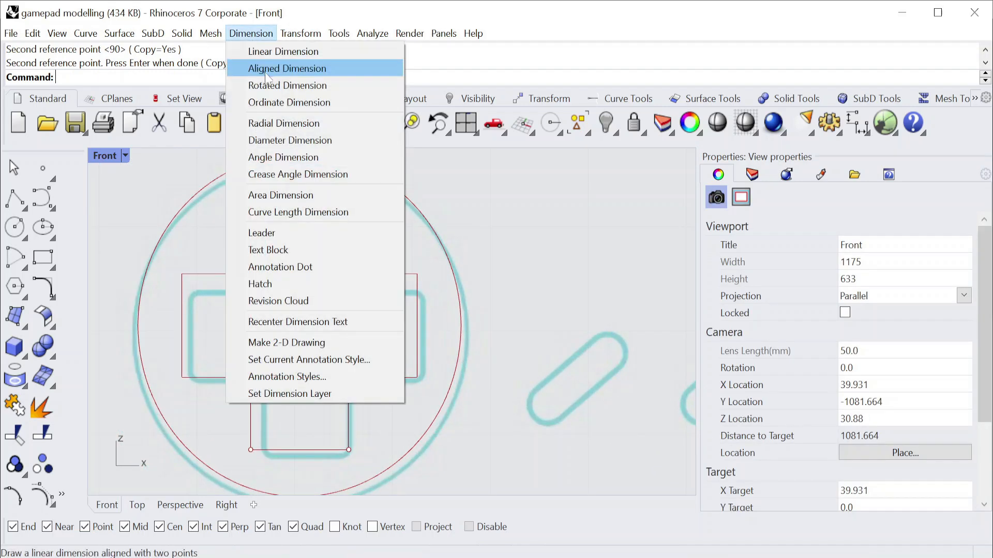
click(272, 71)
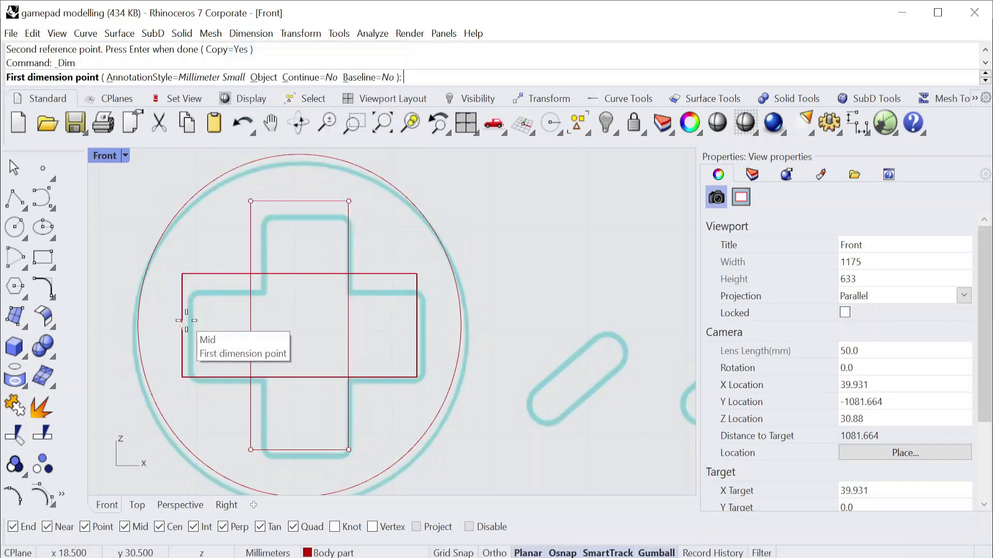
click(139, 324)
click(138, 325)
click(148, 292)
key(Return)
click(417, 325)
click(460, 326)
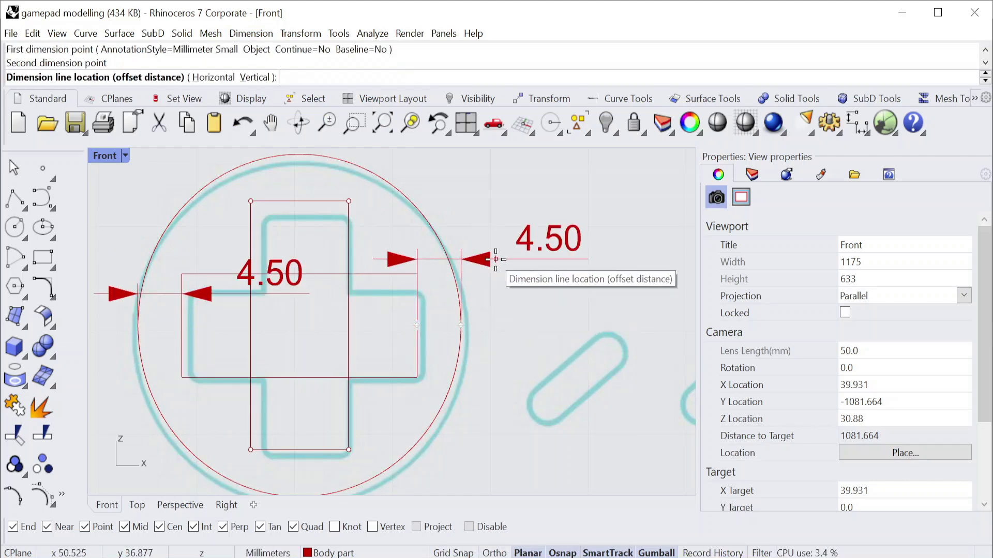
key(ctrl+z)
drag(386, 417, 217, 252)
drag(502, 249, 341, 320)
scroll(394, 315, down, 2)
drag(453, 446, 214, 254)
click(95, 251)
Start a curve offset and open its distance setting.
click(53, 298)
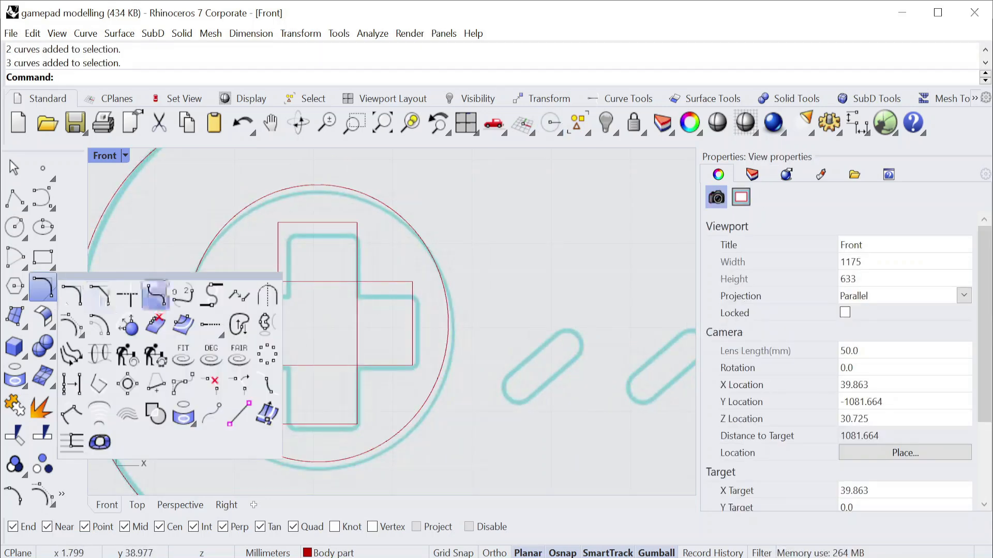
click(99, 413)
click(133, 81)
scroll(254, 214, up, 2)
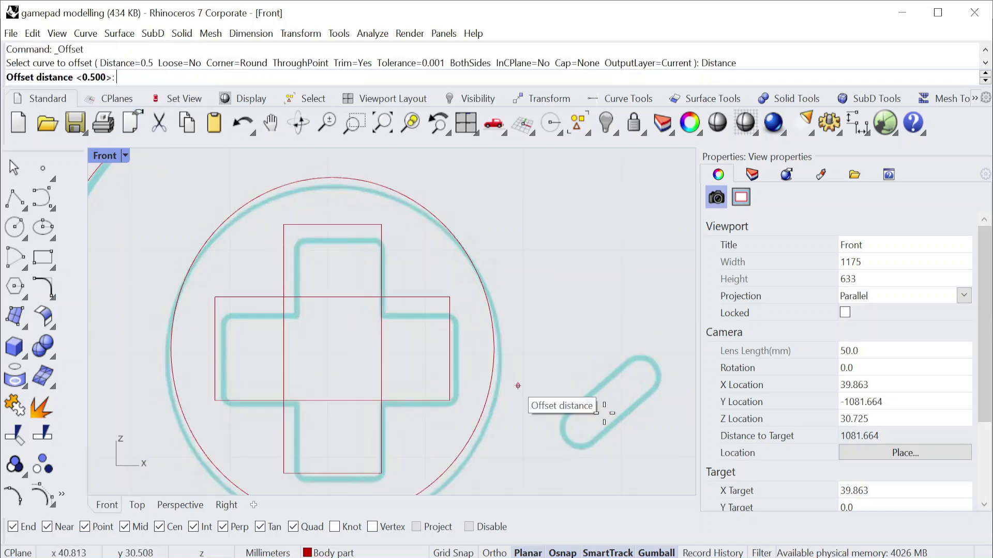
Bring up the reference photos and zoom in on the D-pad to examine its cross shape and surrounding ring.
click(653, 557)
scroll(812, 312, down, 2)
scroll(838, 215, up, 5)
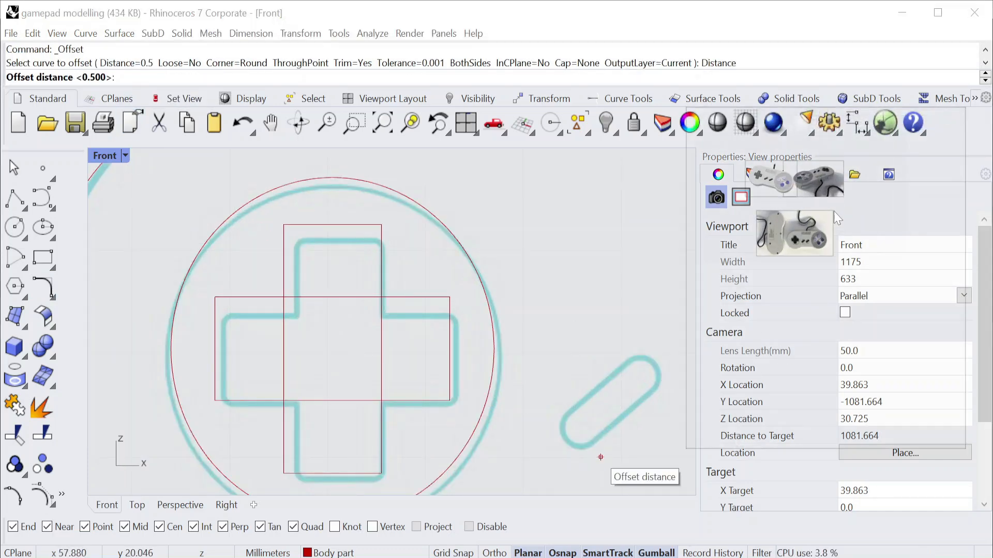
scroll(809, 179, up, 6)
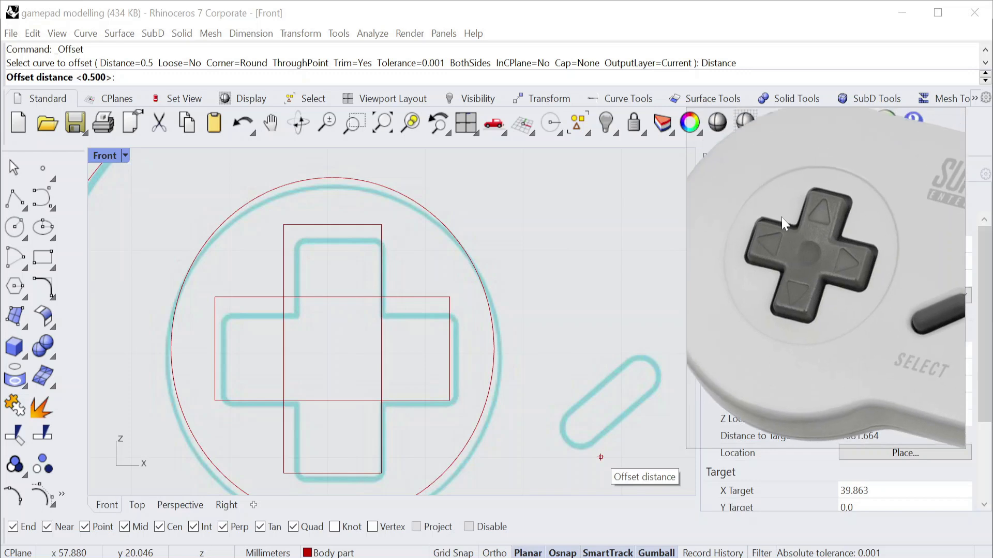
middle_drag(756, 219, 758, 185)
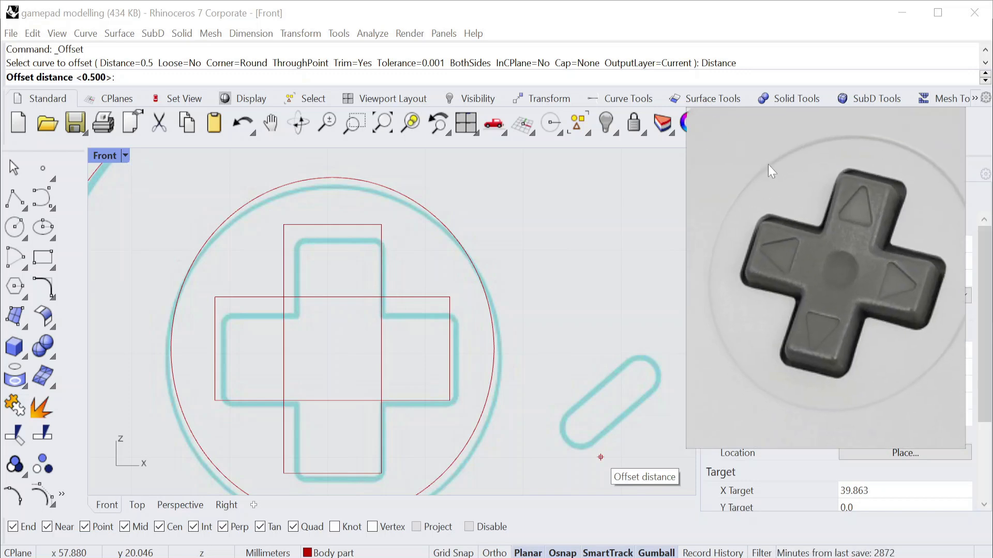
Offset the D-pad circle inward by 0.5 mm.
click(268, 208)
key(Escape)
right_click(297, 187)
click(297, 187)
scroll(262, 235, up, 6)
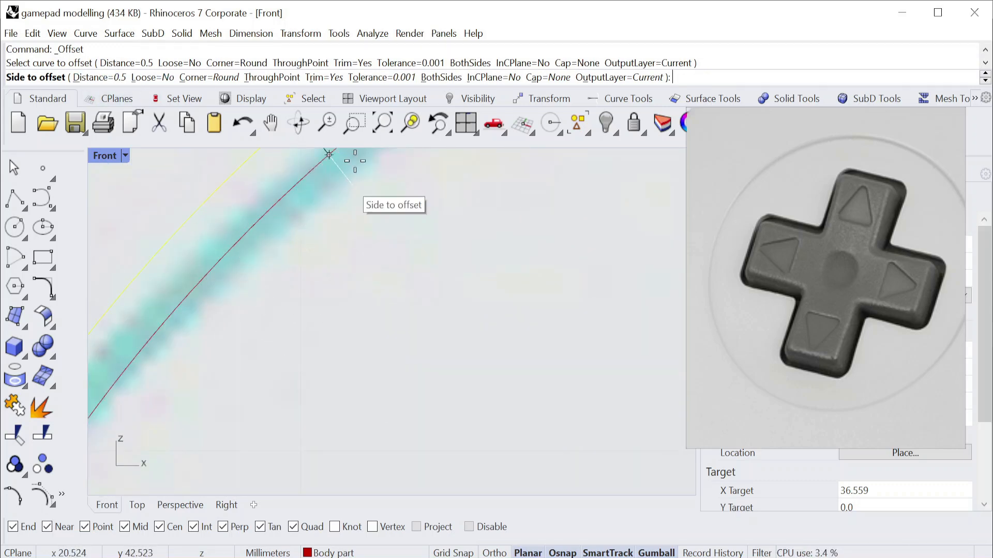
scroll(304, 221, down, 4)
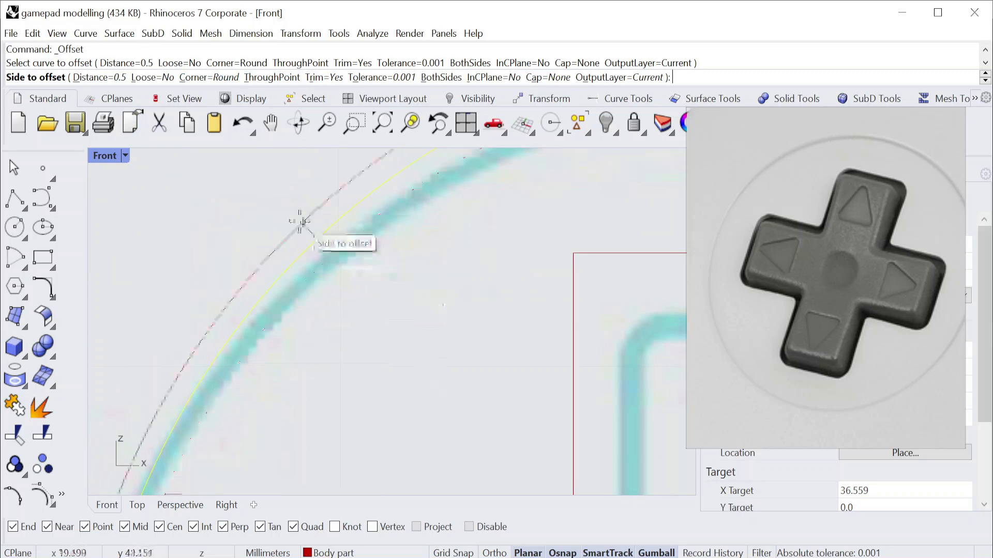
scroll(302, 221, down, 3)
click(333, 262)
scroll(333, 262, down, 3)
scroll(446, 362, up, 3)
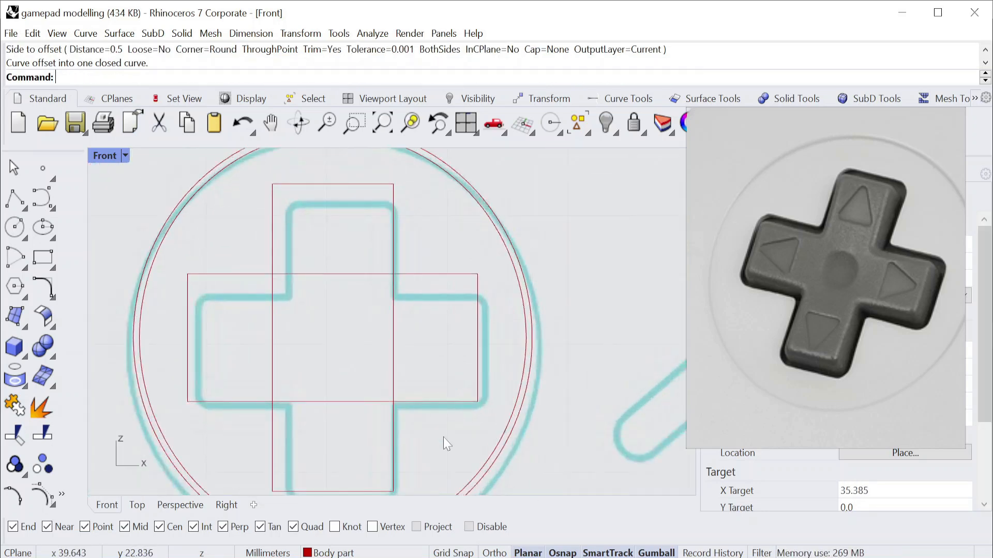
Isolate the two crossed D-pad rectangles so the other curves are hidden.
drag(443, 437, 253, 243)
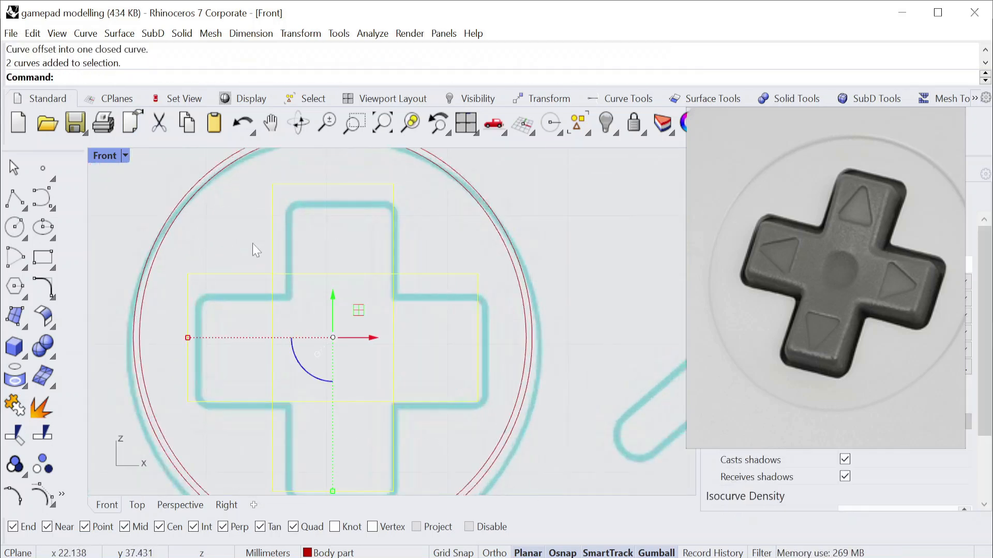
click(615, 133)
click(706, 156)
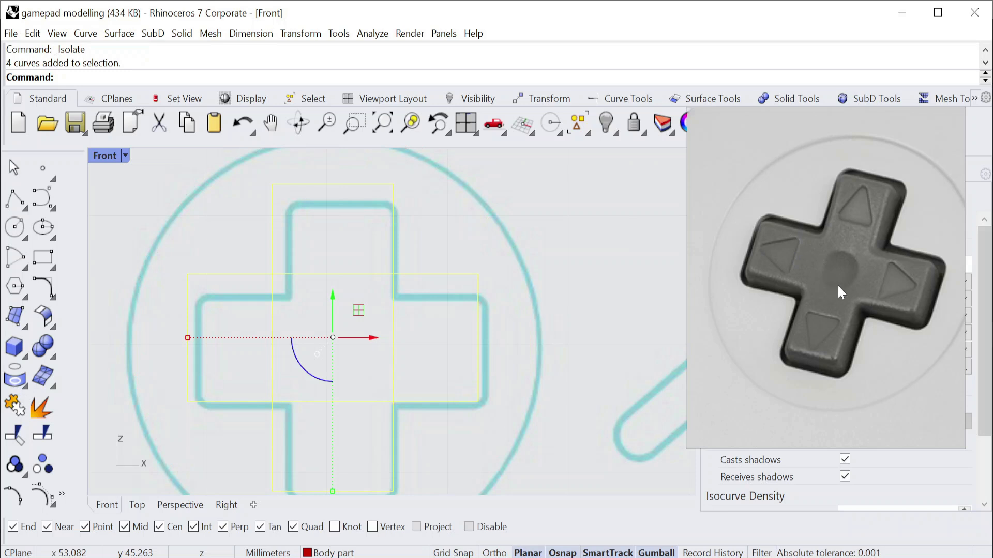
key(Escape)
scroll(374, 315, down, 2)
right_drag(355, 326, 328, 314)
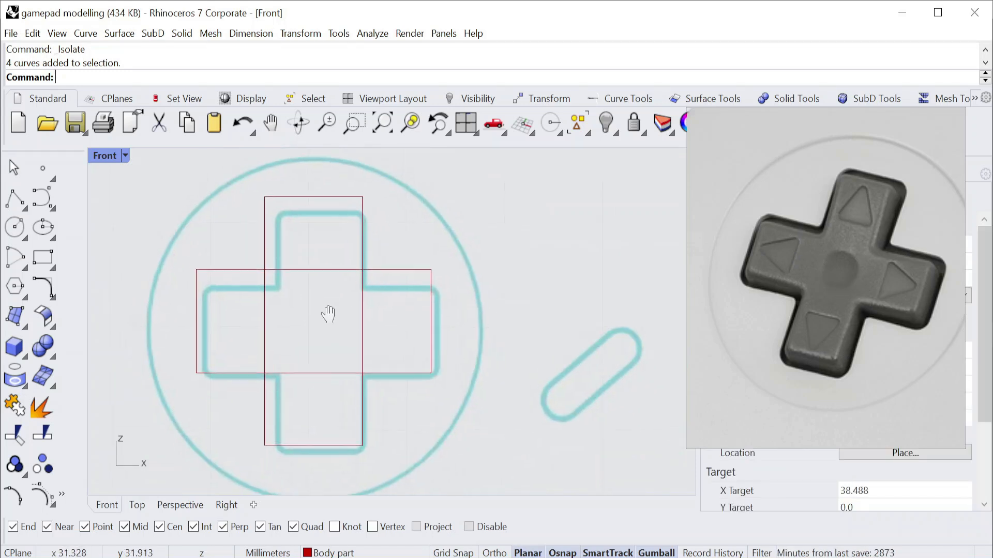
Trim away the inner segments where the two rectangles overlap and join the remaining curves into one closed cross outline.
scroll(311, 299, up, 2)
text(Trim)
key(Return)
scroll(311, 300, down, 4)
drag(432, 445, 259, 251)
key(Return)
scroll(310, 268, up, 6)
drag(450, 373, 221, 343)
drag(323, 454, 300, 260)
key(Return)
scroll(320, 289, down, 4)
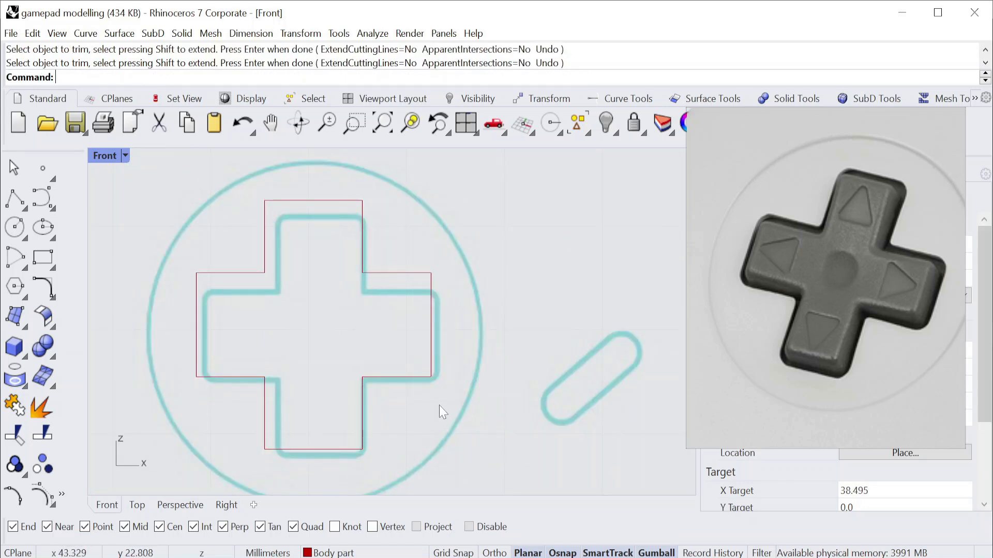
drag(154, 172, 475, 477)
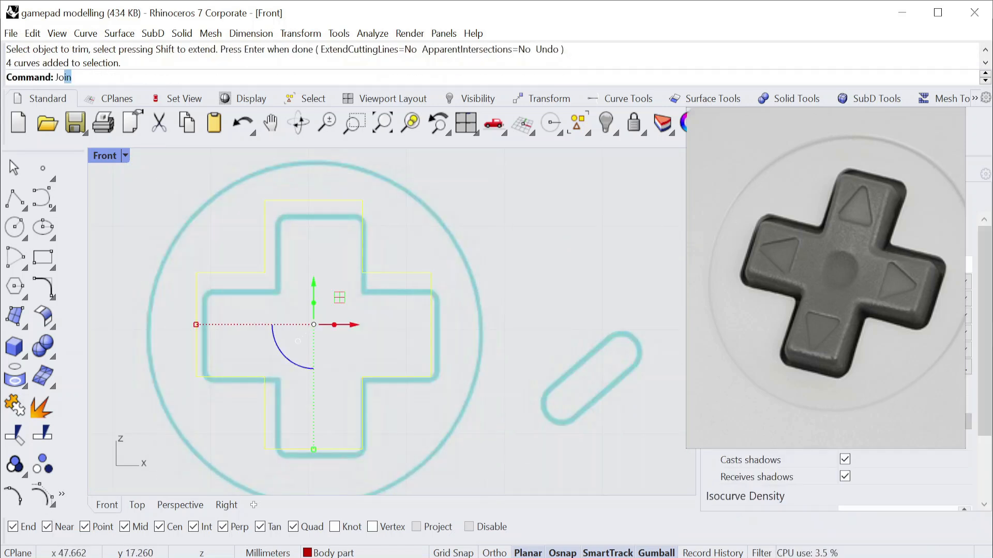
key(Return)
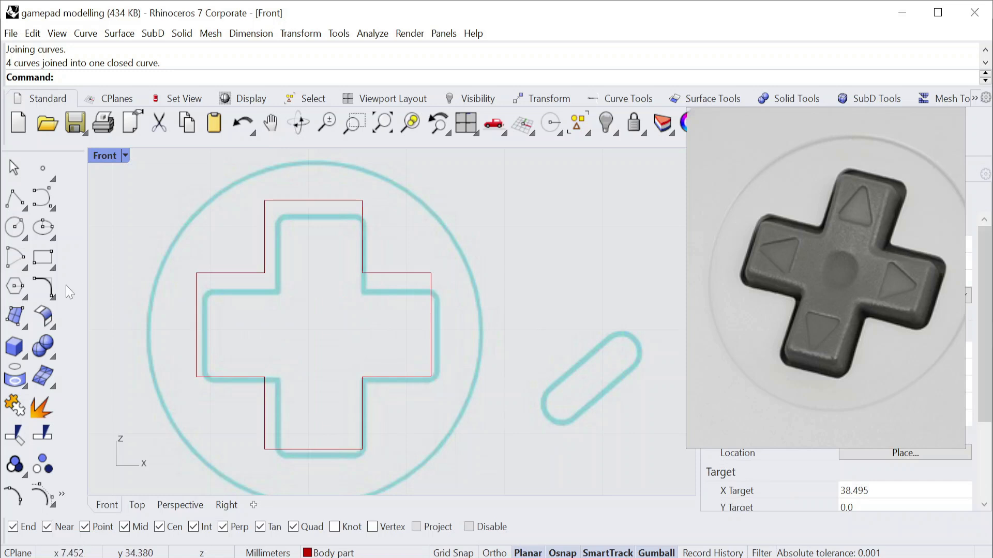
Try rounding all corners of the cross outline with a 1.2 mm radius, and undo the fillet.
click(49, 295)
click(155, 296)
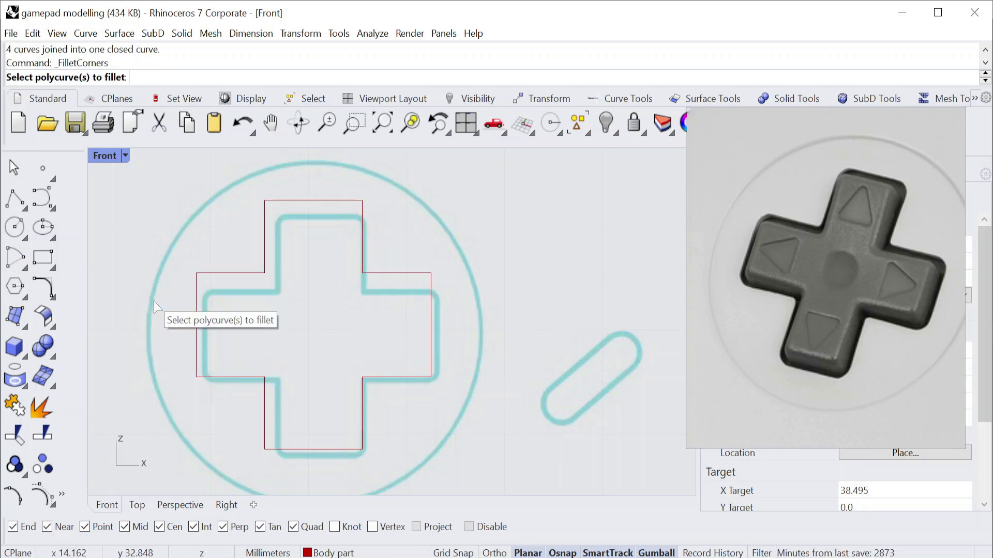
click(309, 202)
key(Return)
text(1.2)
key(Return)
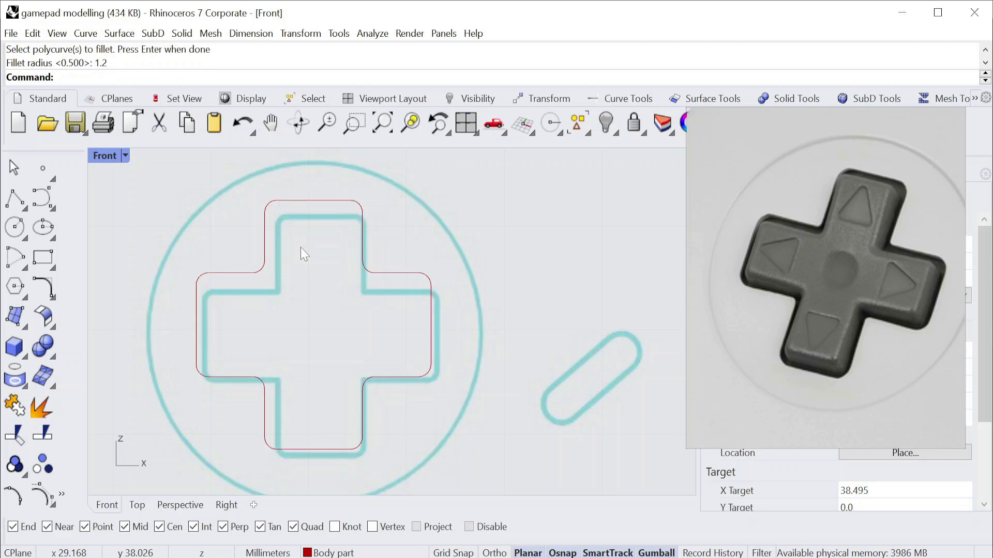
key(ctrl+z)
Fillet all corners of the cross outline with a radius of 1.4 mm.
key(Return)
text(1.4)
key(Return)
click(415, 227)
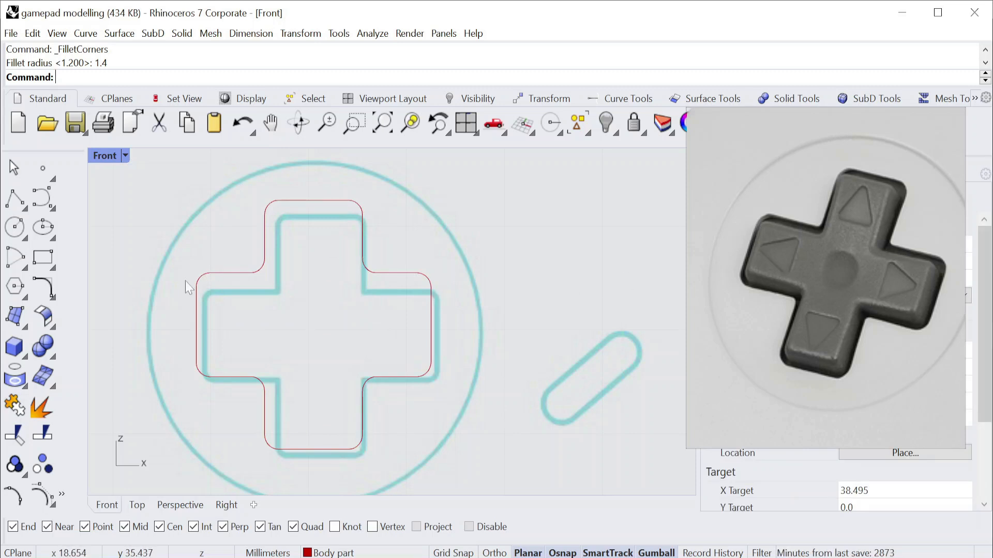
Offset the rounded cross outline inward by 0.5 mm.
drag(187, 190, 437, 461)
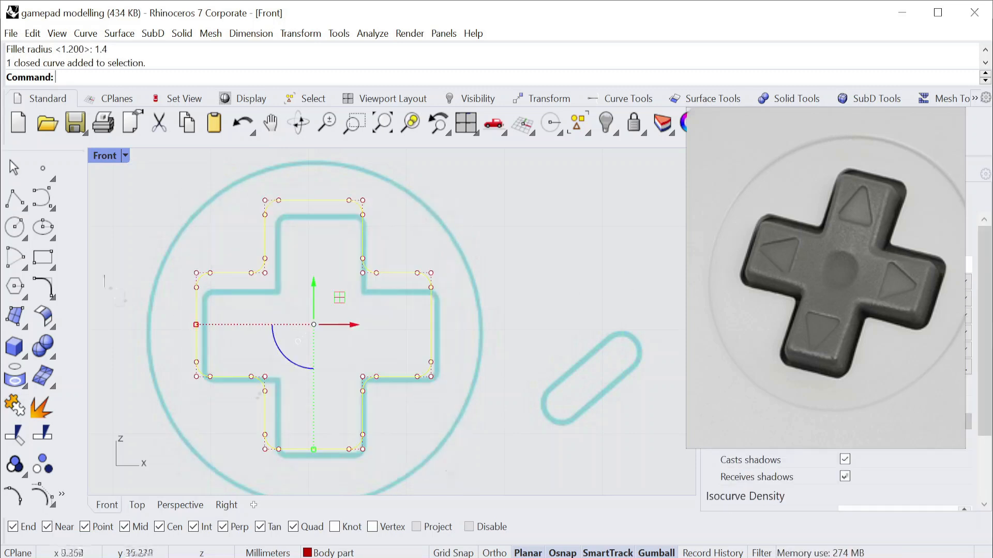
click(49, 290)
click(72, 324)
scroll(303, 238, up, 6)
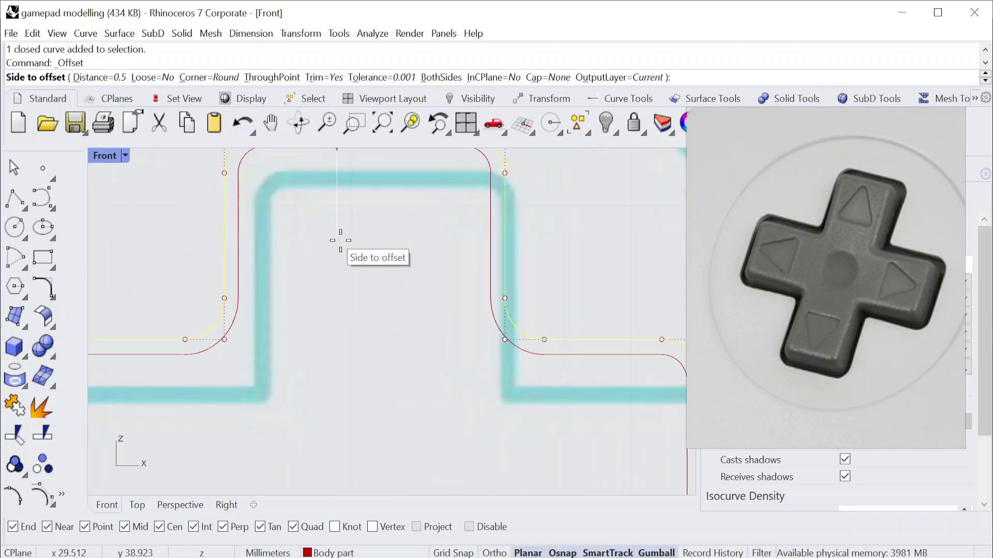
click(225, 334)
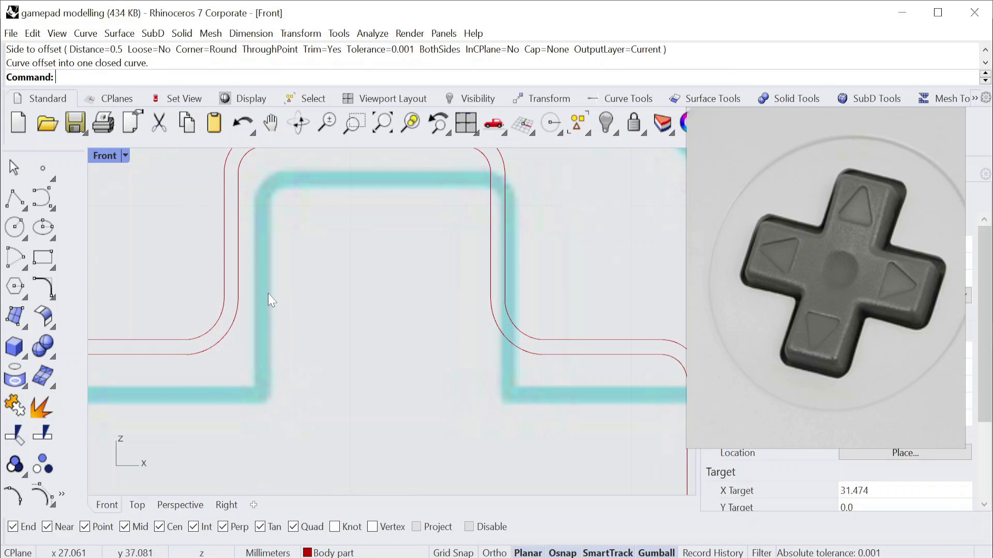
scroll(268, 293, down, 5)
Move the reference photo out of the way and bring up the layer list with its names readable.
drag(791, 121, 804, 324)
click(752, 175)
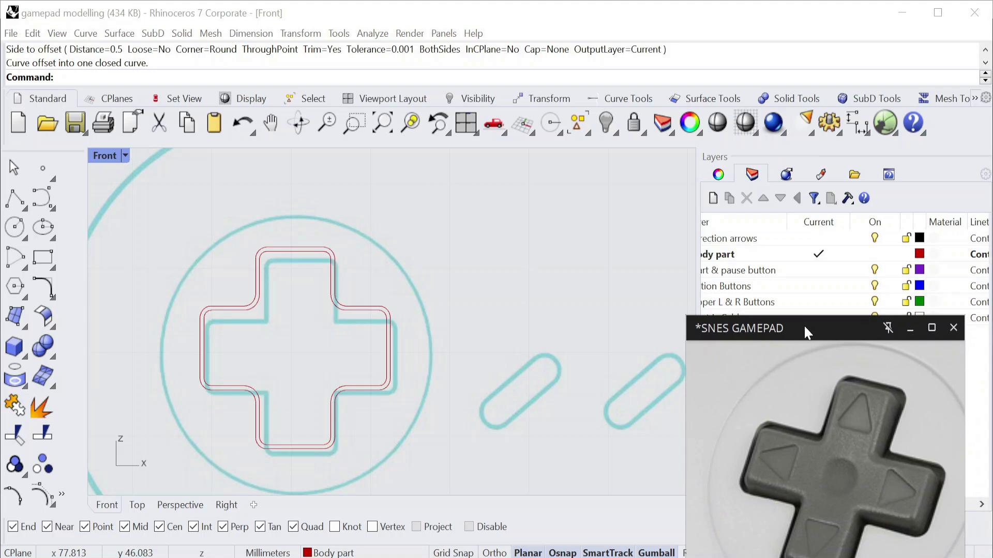
scroll(728, 272, left, 1)
click(754, 247)
click(755, 251)
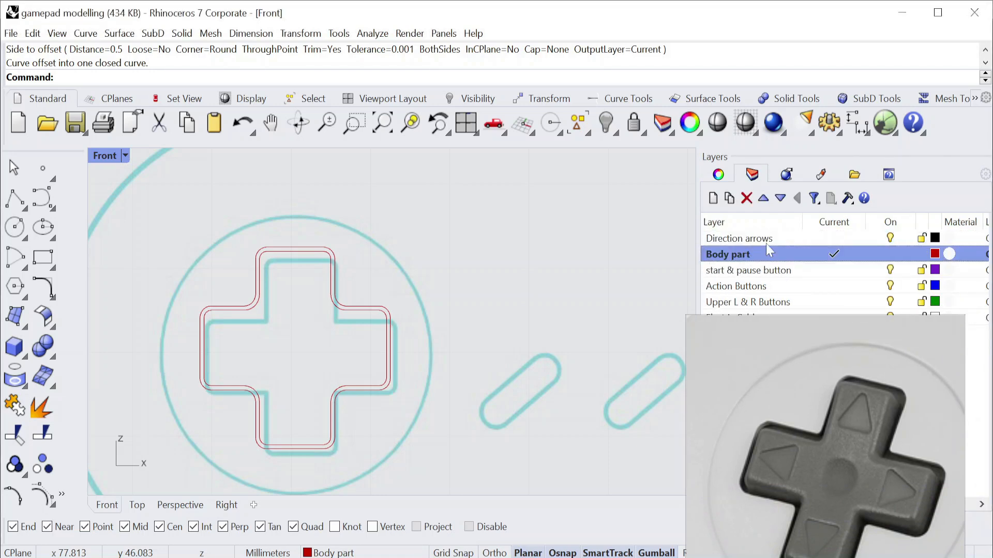
Try assigning the inner cross curve to the Body part layer.
click(766, 242)
click(351, 311)
right_click(760, 257)
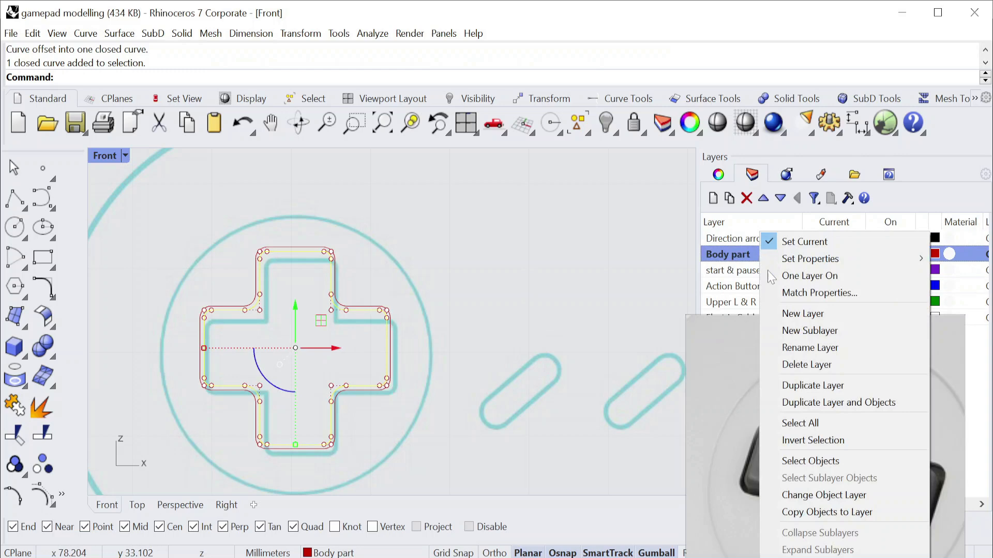
click(791, 494)
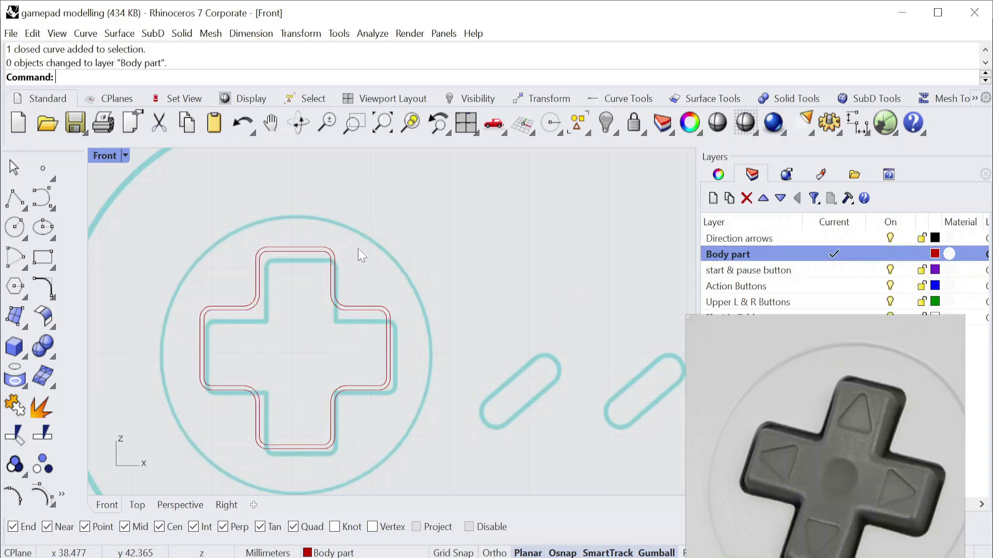
Move the inner cross curve to the Direction arrows layer.
click(354, 308)
scroll(377, 310, up, 4)
click(379, 311)
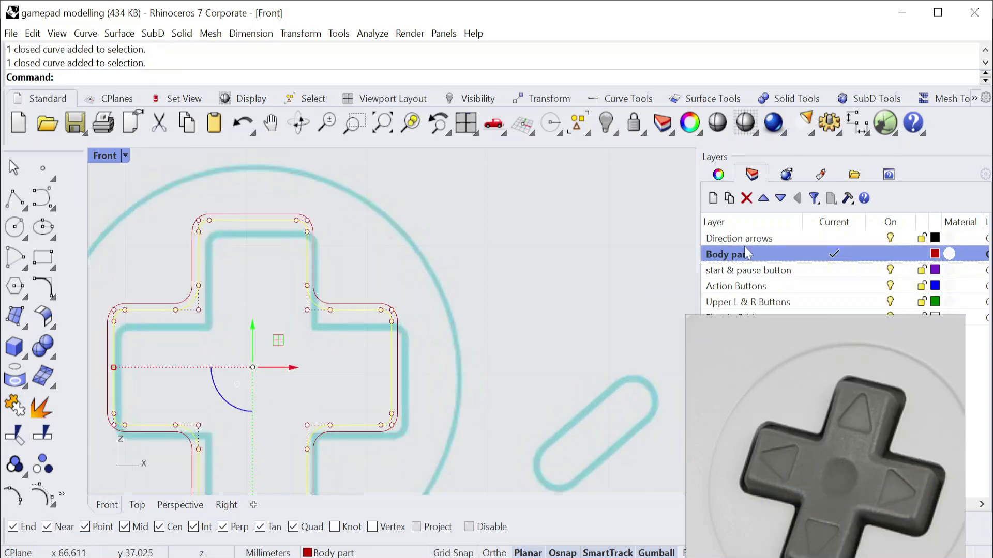
click(752, 238)
right_click(755, 238)
click(806, 492)
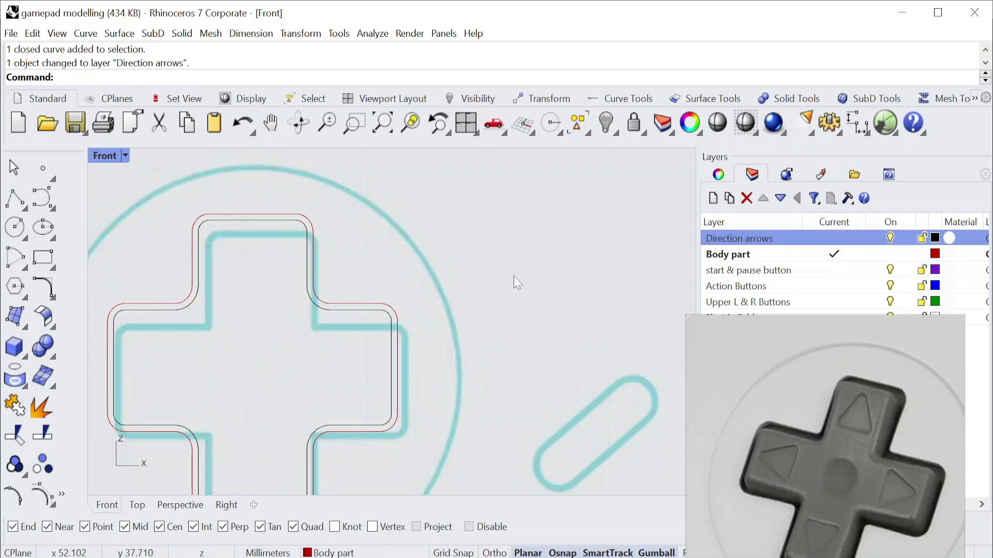
Draw a 1.5 mm vertical line down from the midpoint of the inner cross's top edge, making Direction arrows the current layer.
scroll(527, 281, down, 9)
right_drag(552, 259, 469, 247)
scroll(347, 266, up, 9)
right_drag(425, 193, 359, 193)
scroll(359, 193, up, 3)
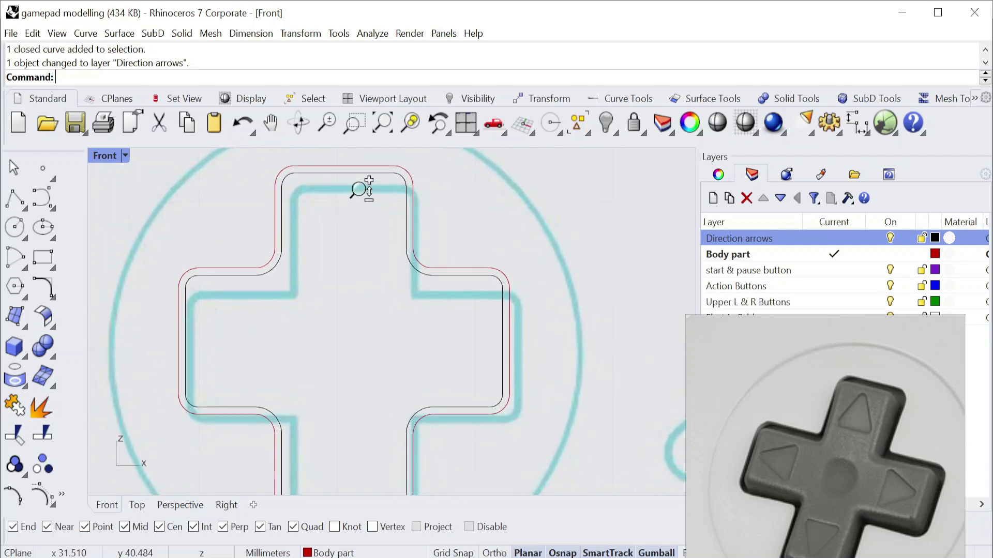
click(24, 207)
click(45, 210)
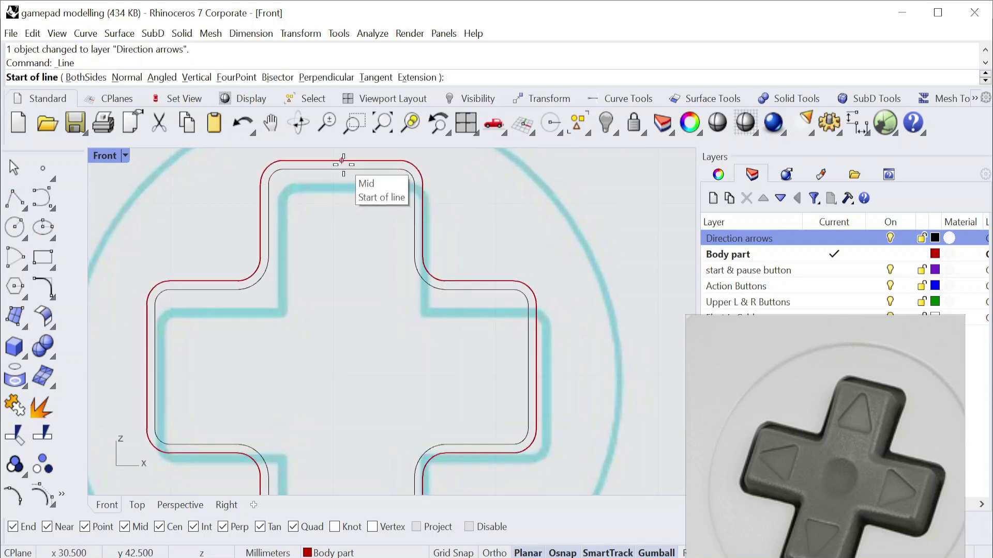
click(341, 169)
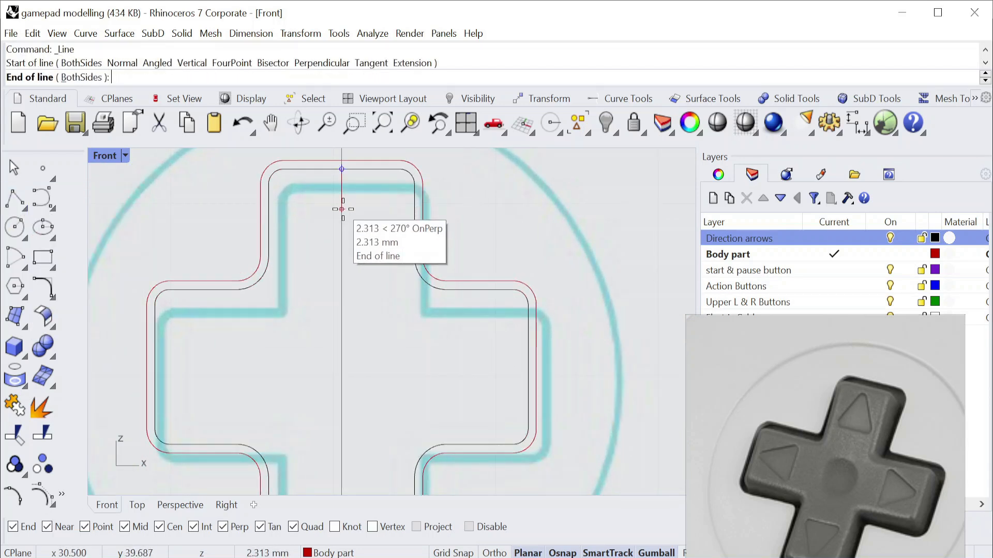
click(859, 231)
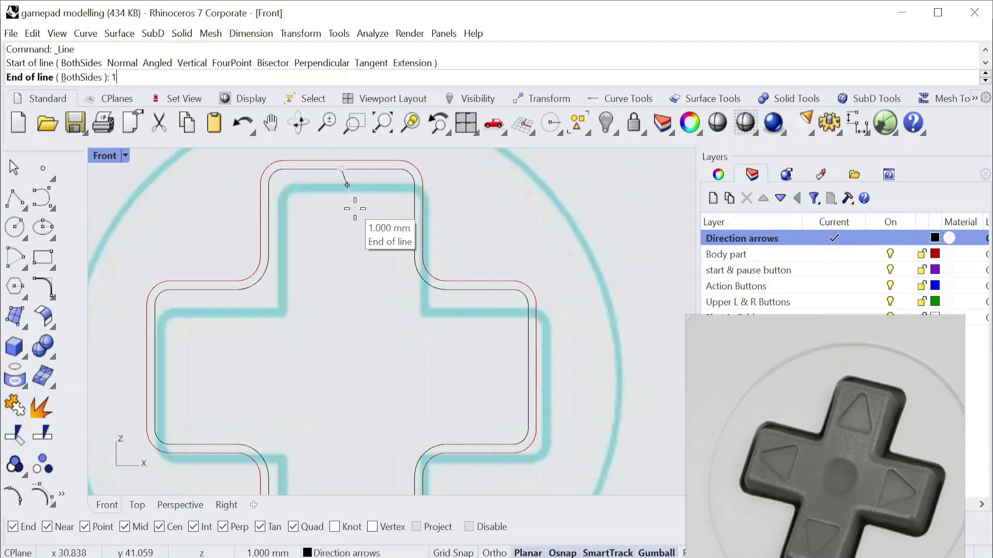
text(1.5)
key(Return)
click(357, 212)
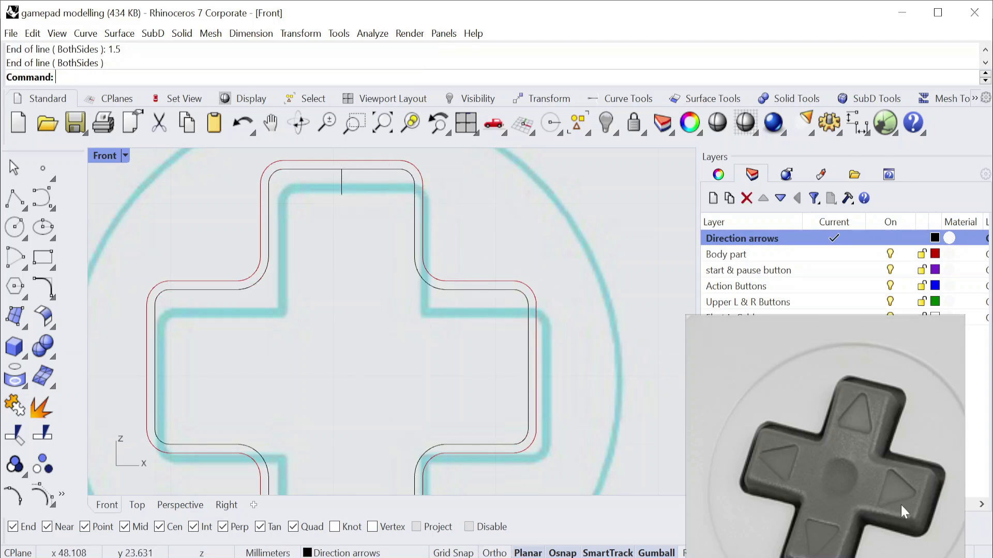
Draw a three-sided polygon by edge from the guide line's lower end, with a horizontal 4 mm edge and the apex upward.
scroll(901, 506, up, 4)
scroll(355, 217, down, 2)
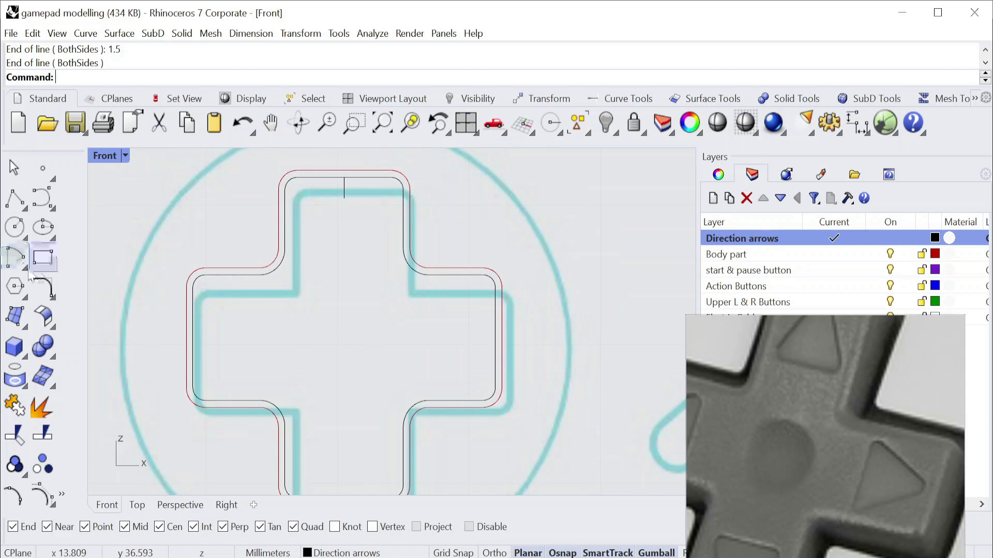
click(50, 269)
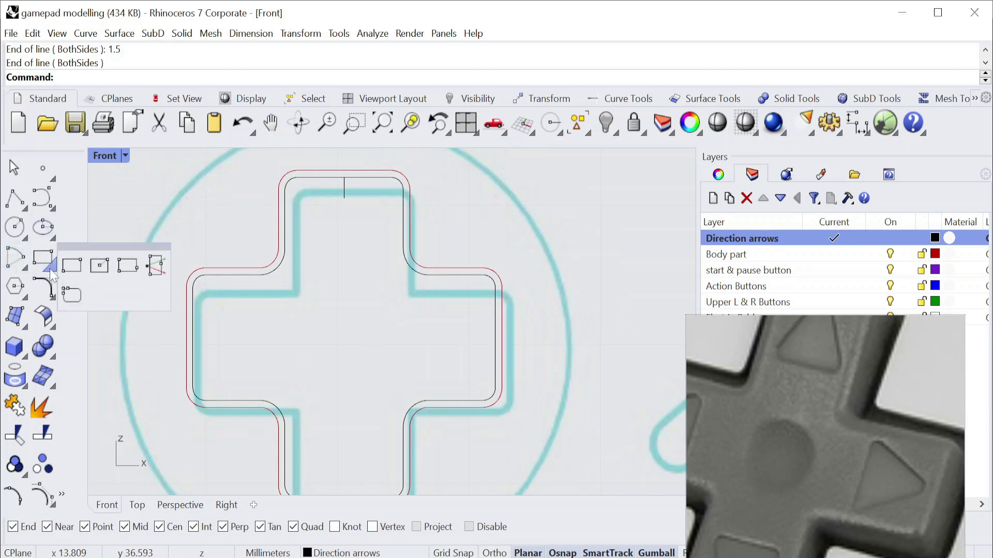
click(27, 297)
click(100, 296)
scroll(320, 324, up, 1)
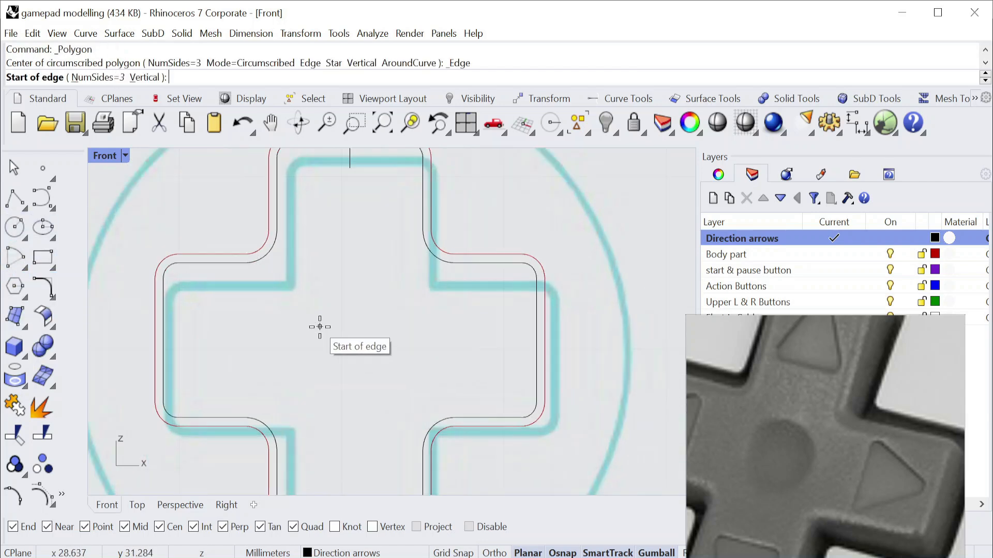
scroll(343, 217, down, 1)
click(339, 215)
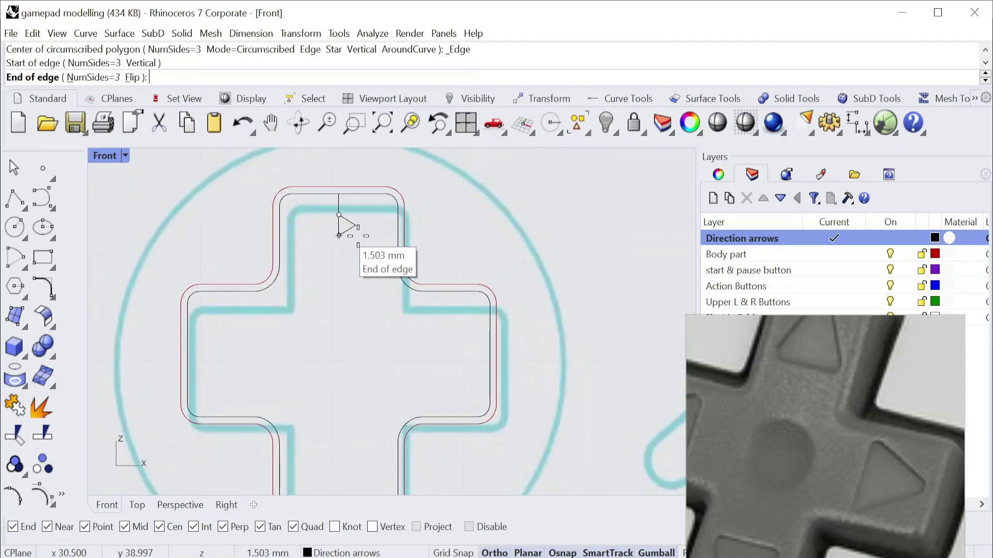
text(4)
key(Return)
click(396, 225)
Move the triangle by its apex onto the lower end of the guide line, and delete the guide line.
click(300, 33)
click(324, 49)
click(355, 186)
key(Return)
click(365, 166)
click(338, 215)
scroll(352, 231, up, 8)
click(321, 173)
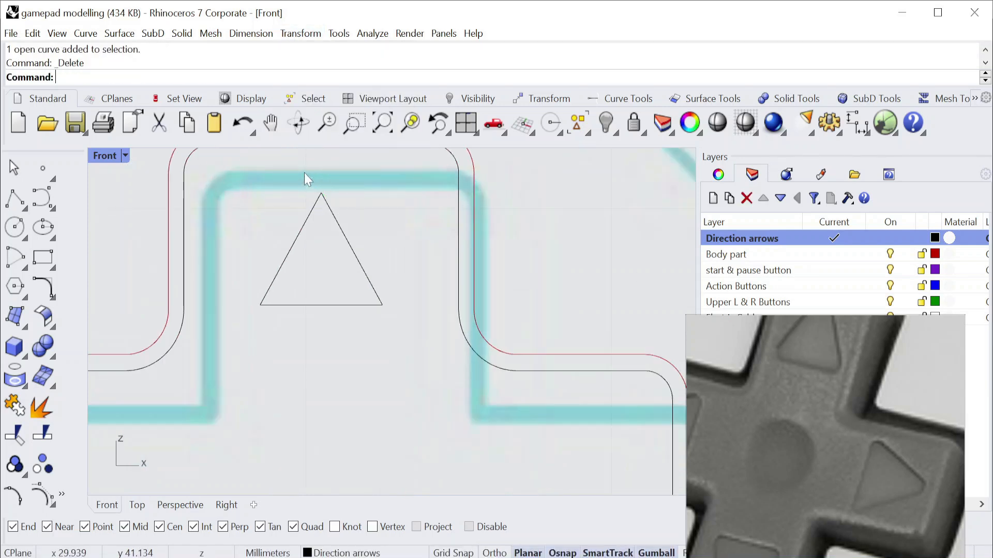
Try filleting the triangle's corners with the 1.4 mm radius, and undo the fillet.
scroll(307, 178, down, 3)
click(52, 298)
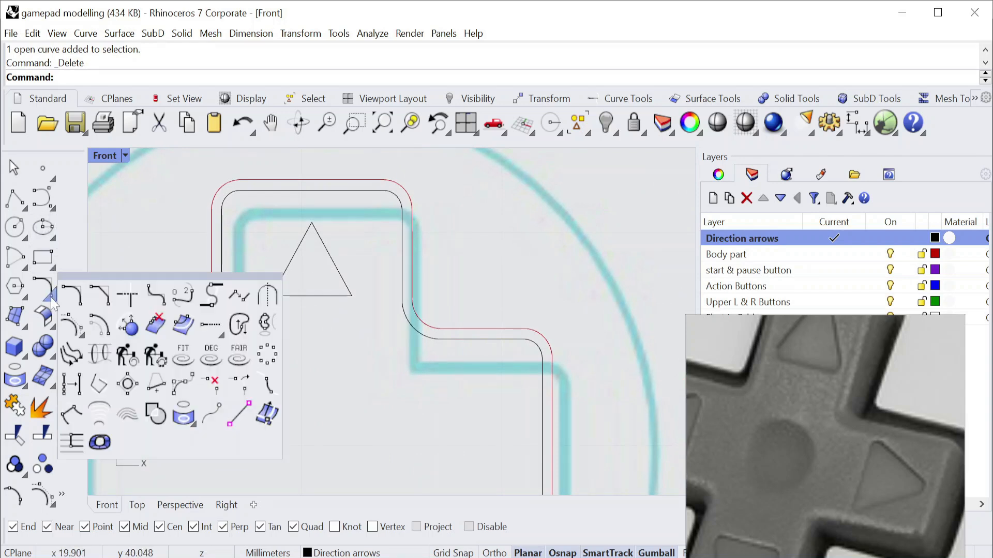
click(155, 296)
click(293, 258)
key(Return)
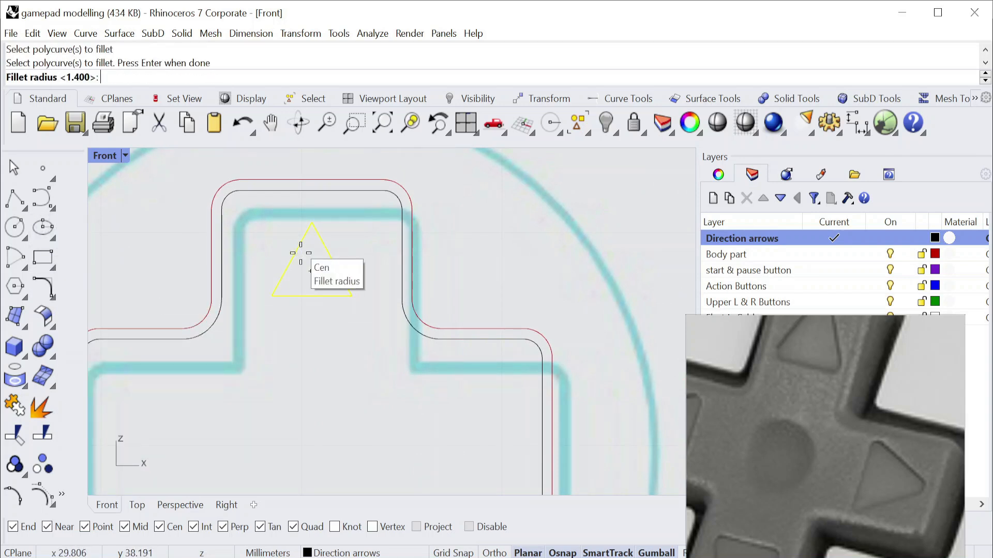
key(Return)
key(ctrl+z)
Fillet the triangle's corners with a radius of 0.4 mm.
key(Return)
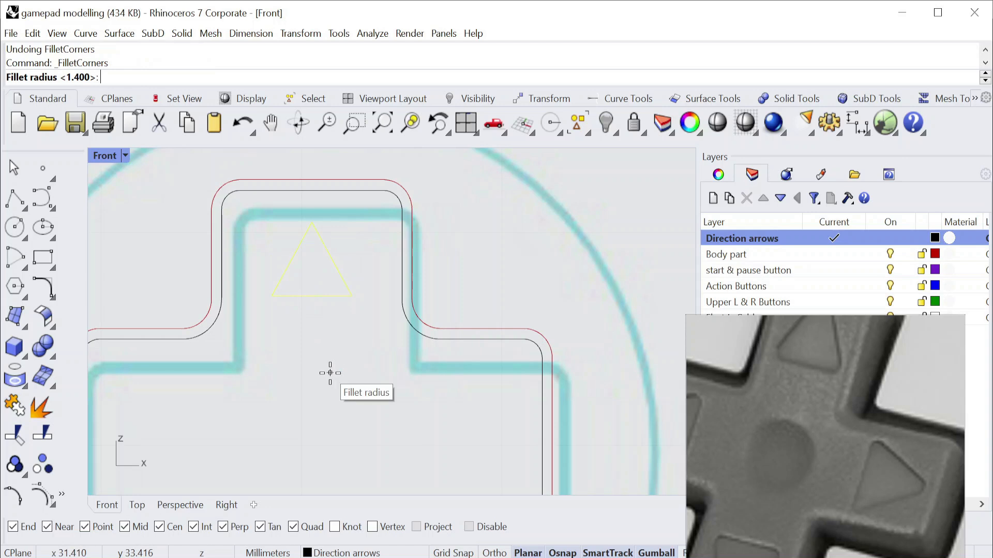
text(0.4)
key(Return)
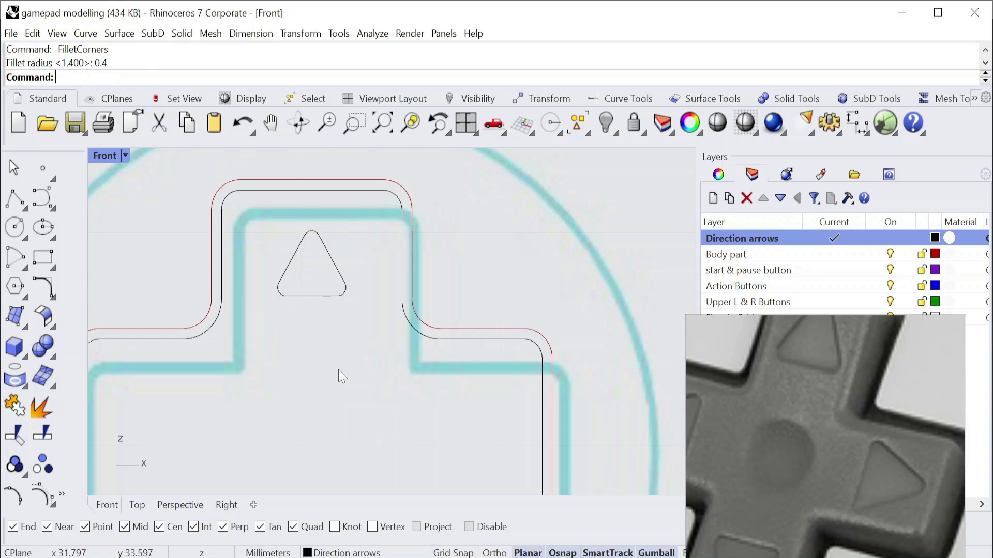
scroll(302, 280, up, 3)
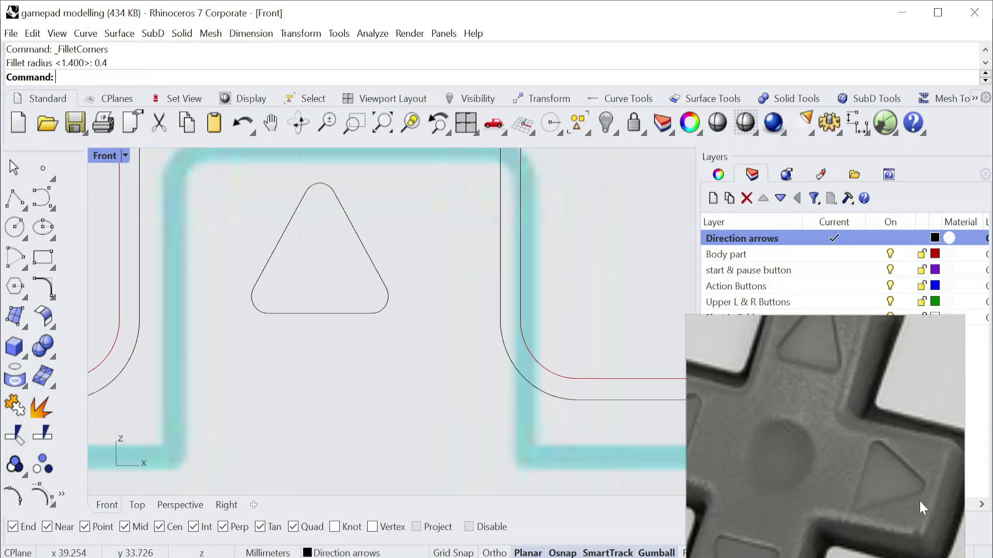
scroll(351, 337, down, 5)
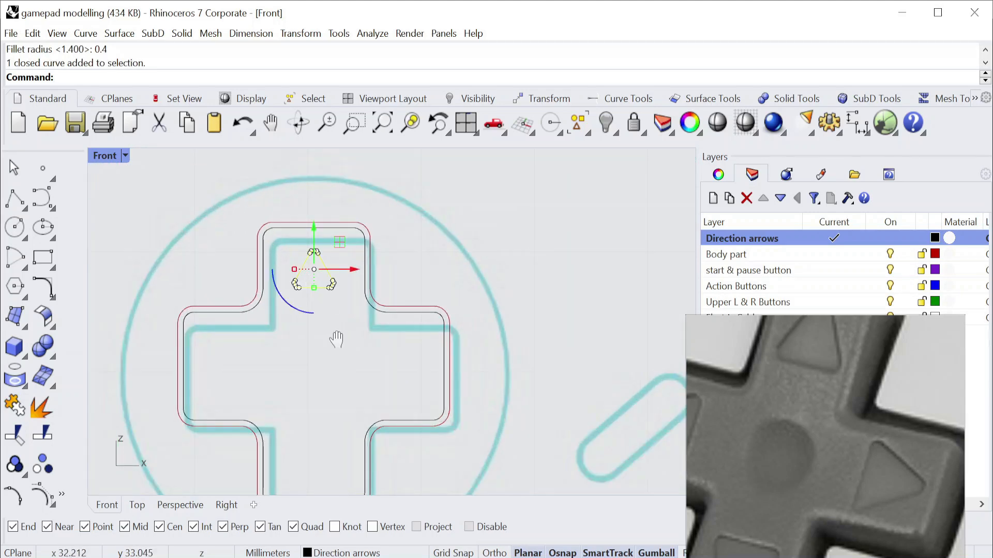
right_drag(337, 344, 315, 314)
click(300, 33)
click(310, 84)
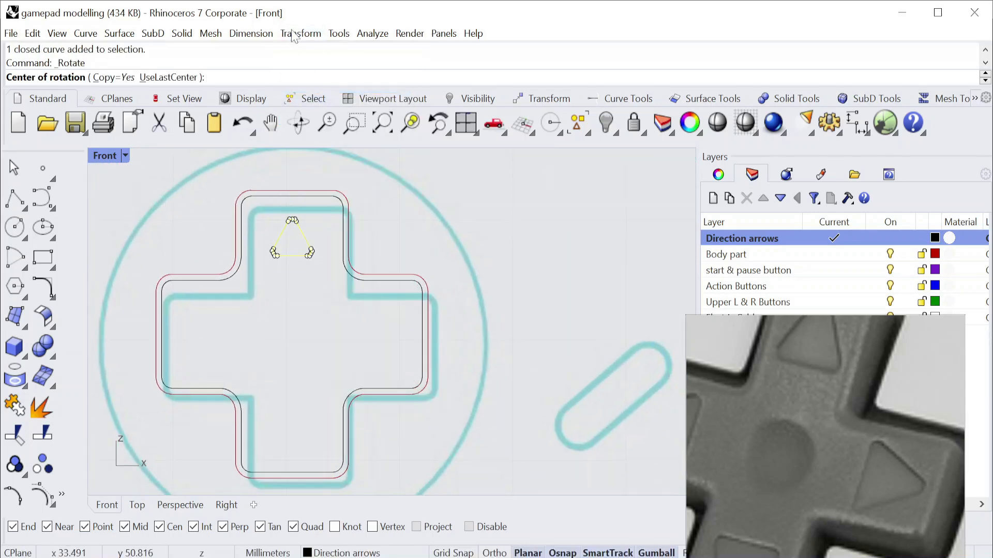
click(300, 33)
mouse_move(320, 224)
click(492, 243)
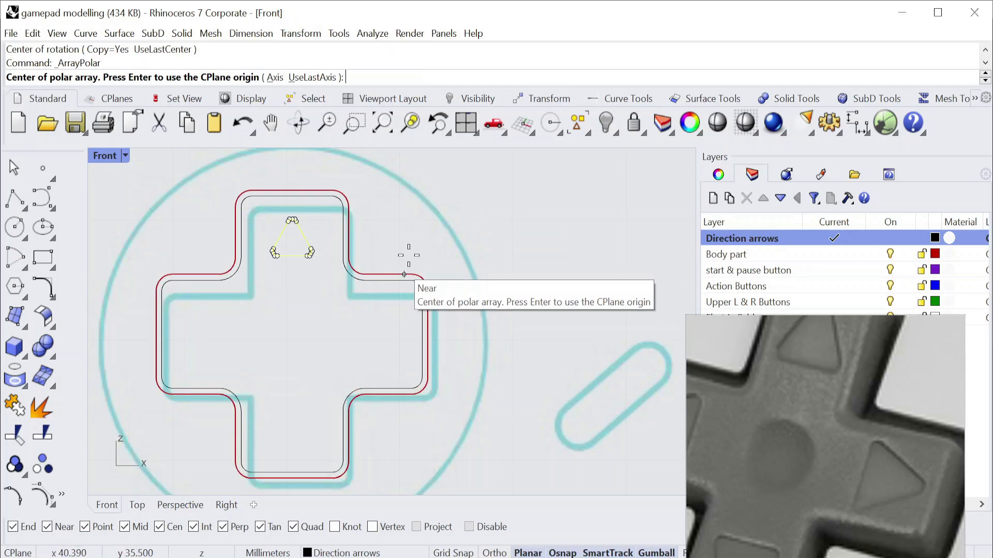
scroll(337, 282, down, 2)
key(Return)
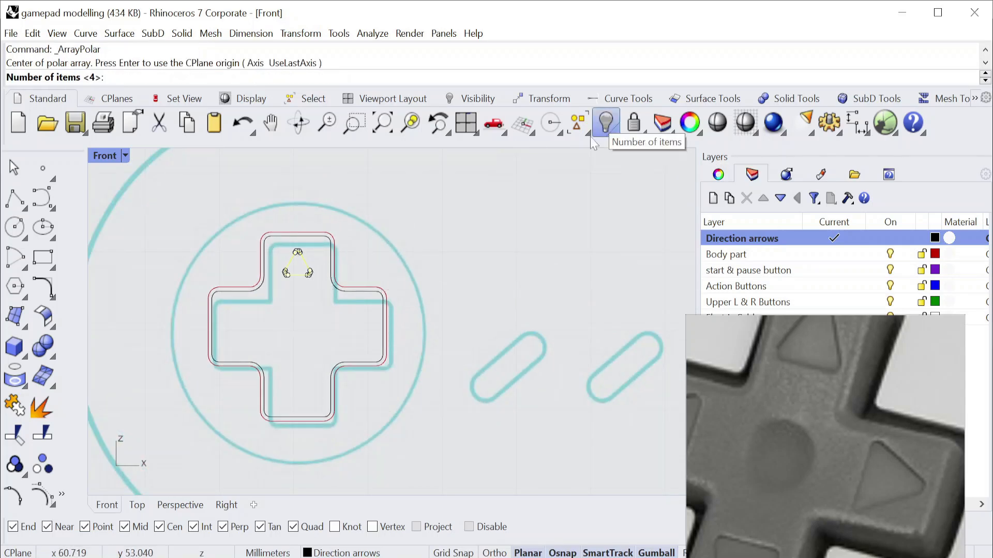
Show the hidden curves and polar-array the rounded triangle about the D-pad's centre, with 4 items over 360 degrees.
click(605, 131)
click(316, 37)
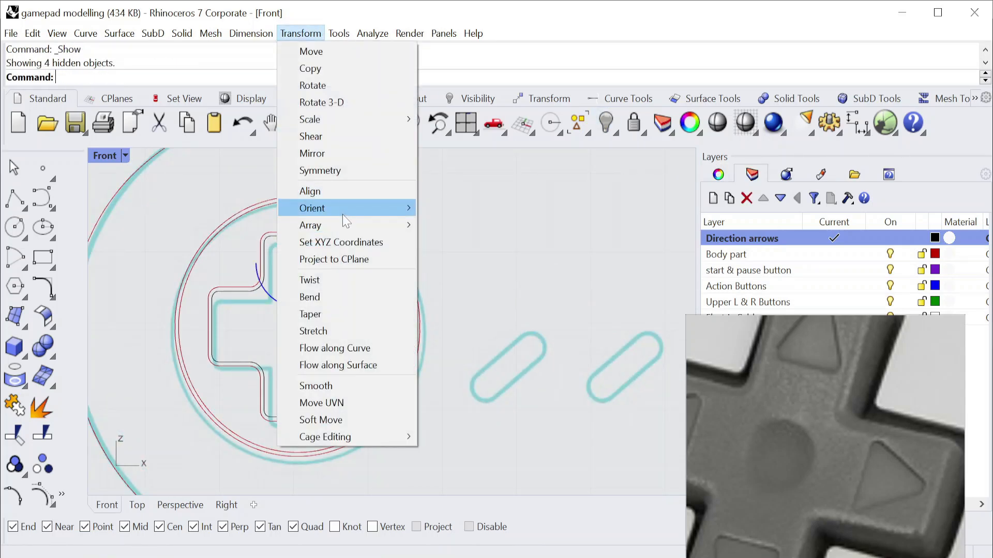
mouse_move(401, 224)
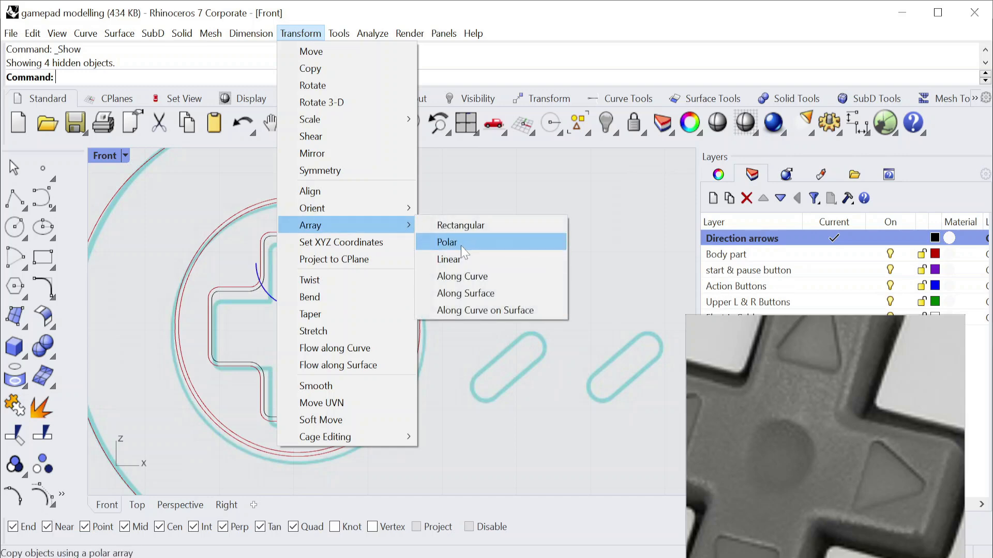
click(461, 243)
key(Return)
key(Return)
key(Return)
key(Return)
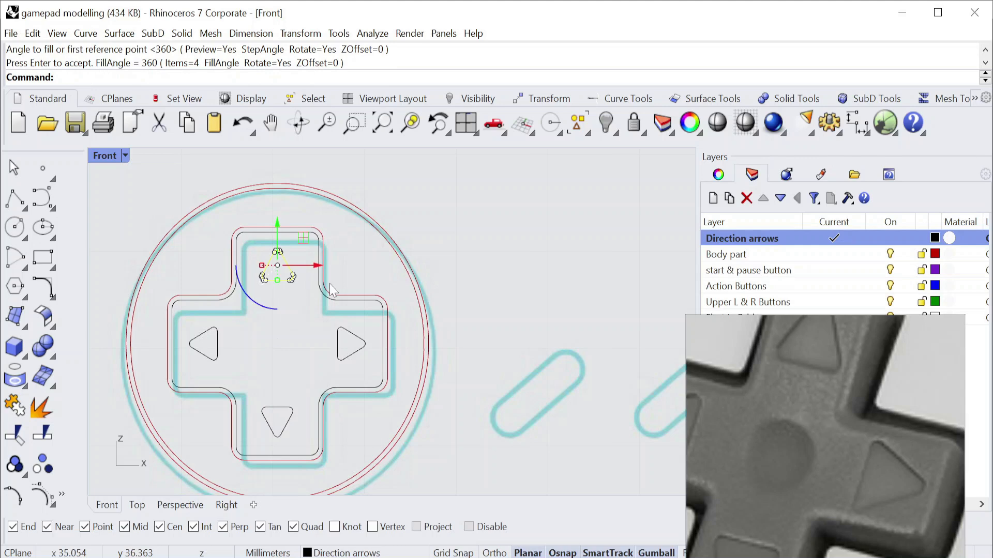
Draw a circle of 5 mm diameter at the D-pad's centre for the thumb dimple.
scroll(294, 318, up, 2)
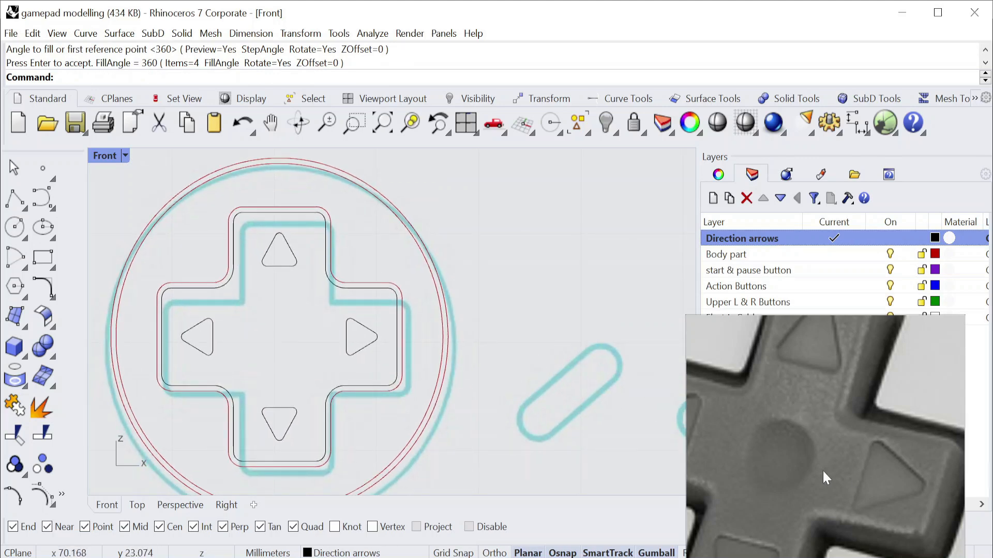
drag(786, 328, 769, 159)
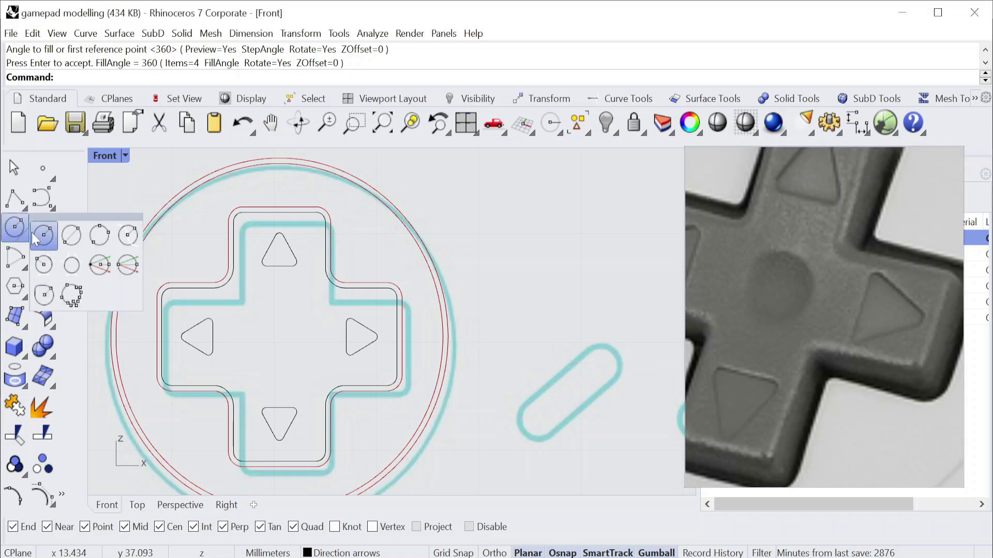
click(14, 227)
scroll(304, 334, up, 2)
click(266, 340)
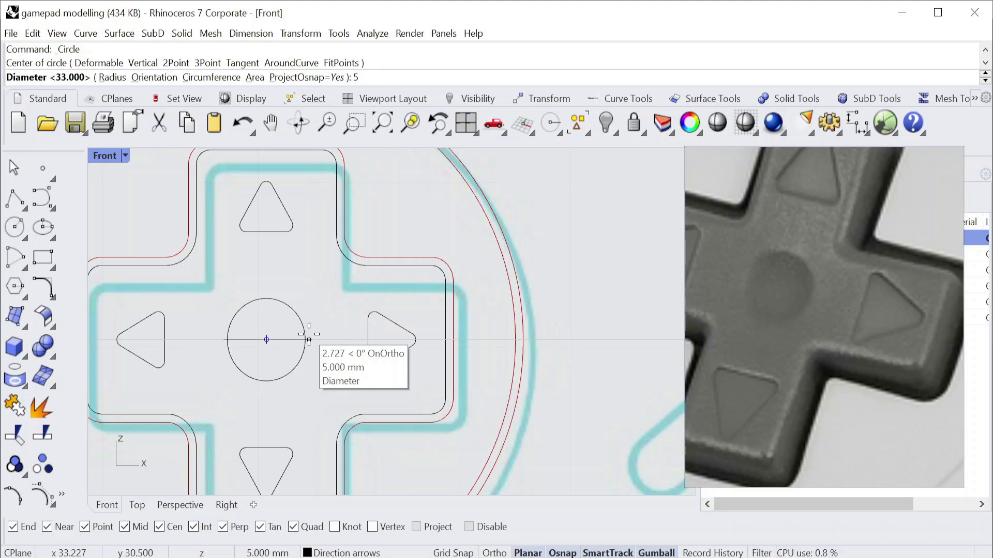
key(Return)
scroll(348, 367, down, 4)
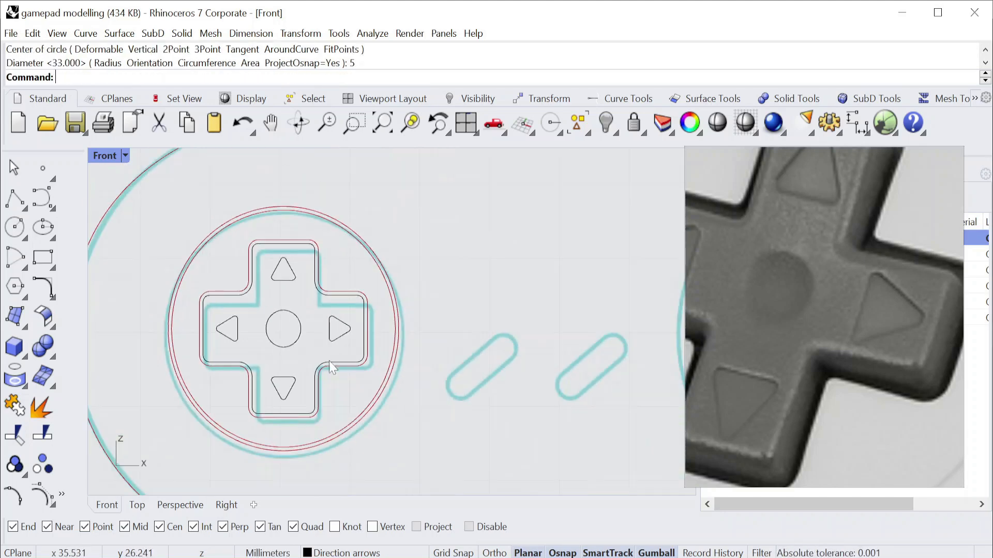
Examine the Select and Start buttons in the reference photo and on the traced drawing.
scroll(798, 342, down, 7)
scroll(439, 341, down, 8)
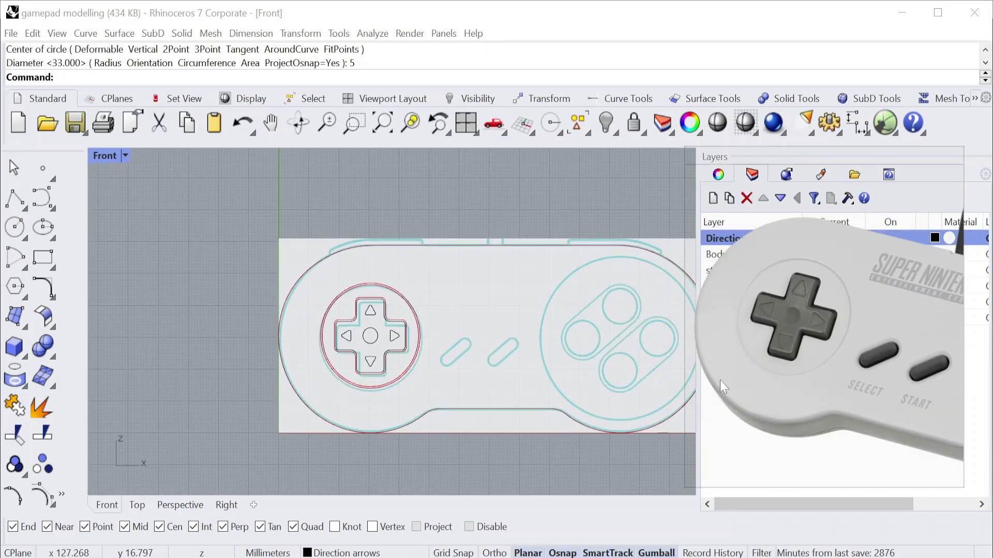
scroll(543, 342, up, 3)
middle_click(543, 342)
scroll(827, 368, up, 4)
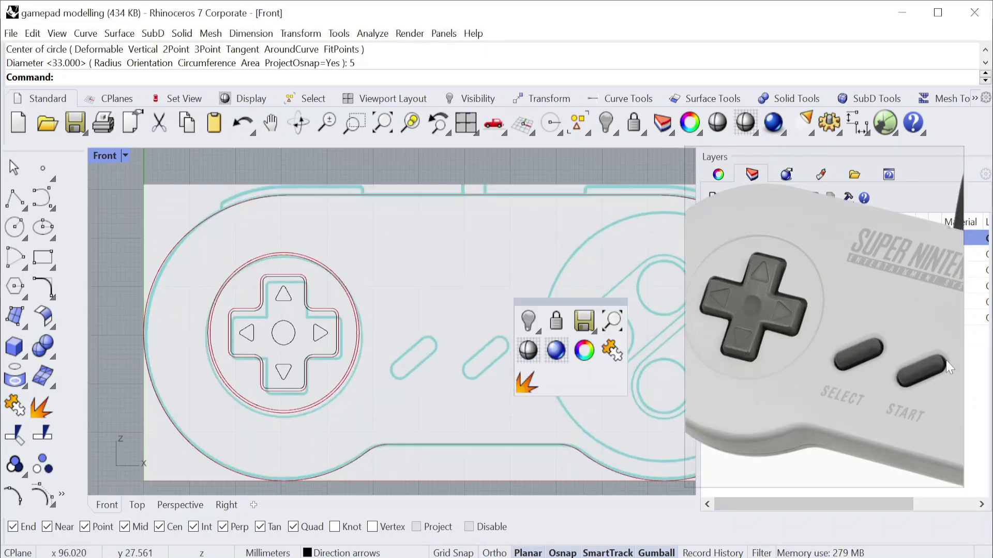
scroll(826, 368, up, 2)
right_drag(418, 306, 306, 278)
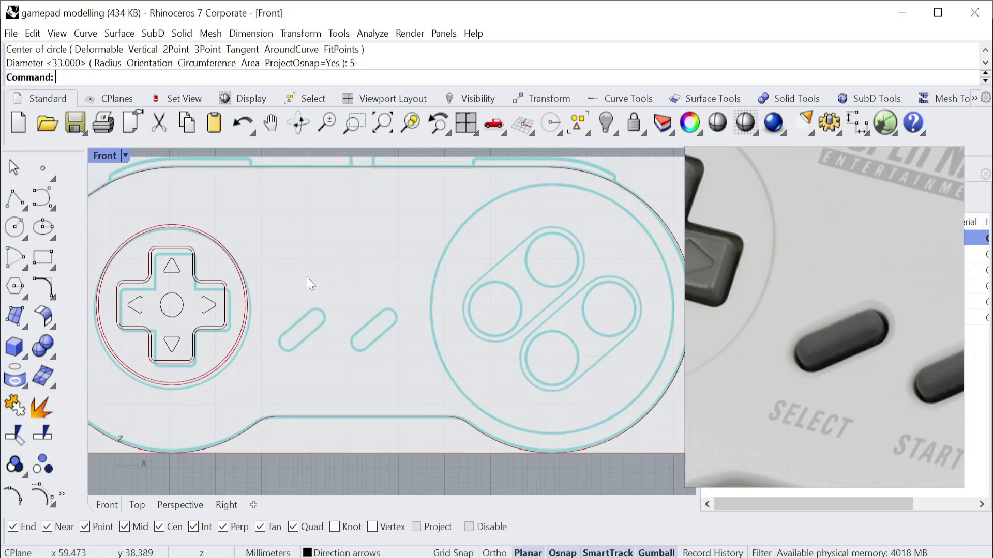
scroll(303, 290, up, 1)
mouse_move(823, 158)
drag(824, 159, 857, 375)
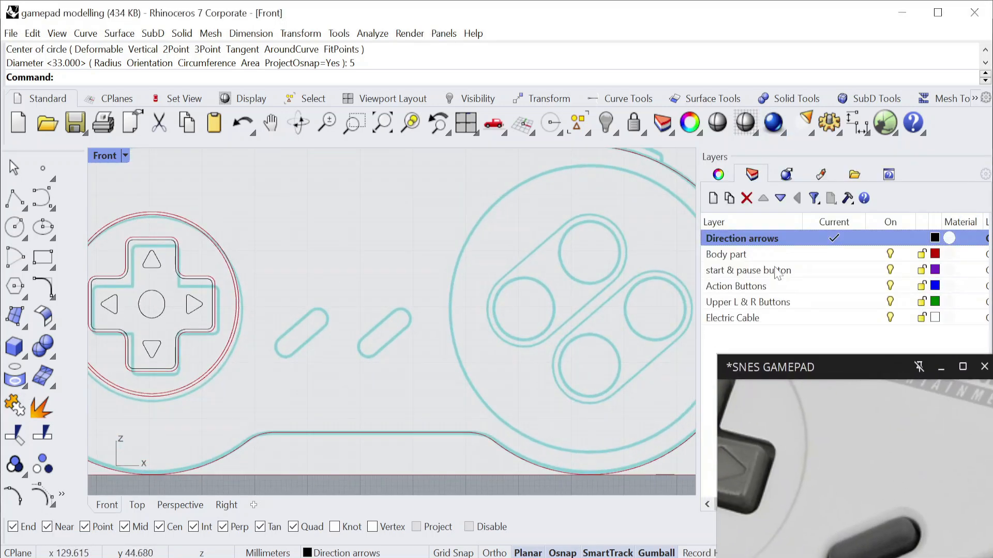
Make the "start & pause button" layer current and reposition the SNES GAMEPAD reference photo to show the Select and Start buttons.
double_click(776, 273)
double_click(856, 362)
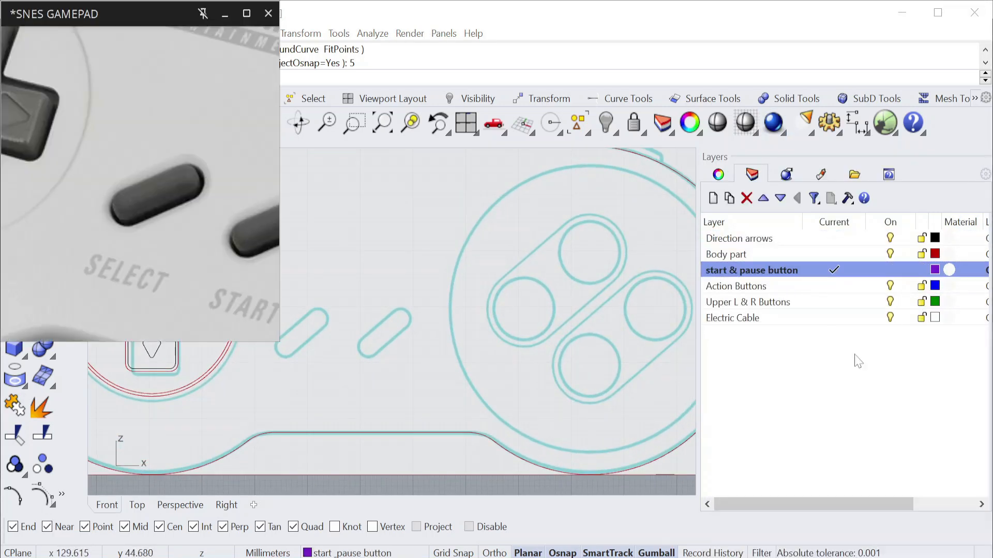
drag(856, 362, 828, 264)
drag(826, 19, 843, 145)
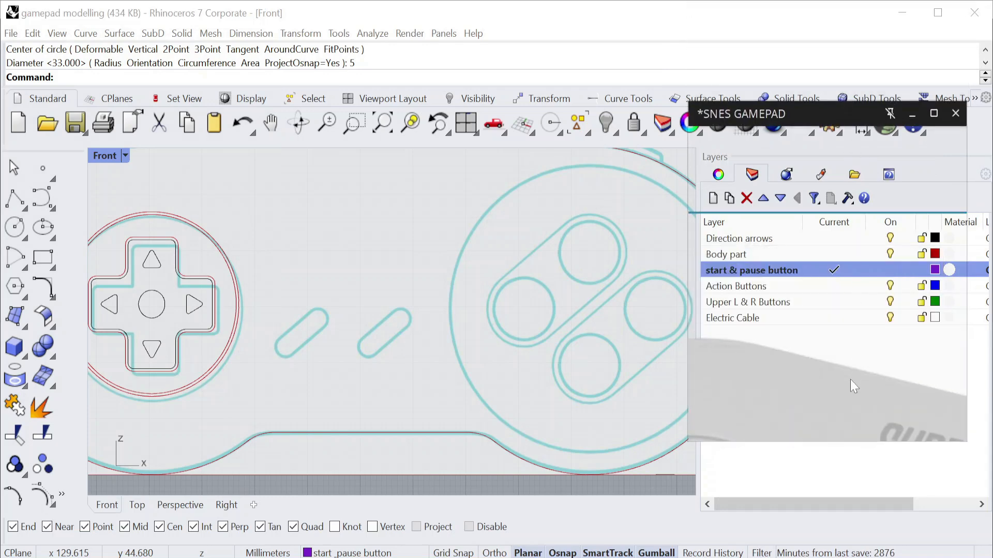
scroll(842, 409, down, 10)
scroll(833, 398, up, 7)
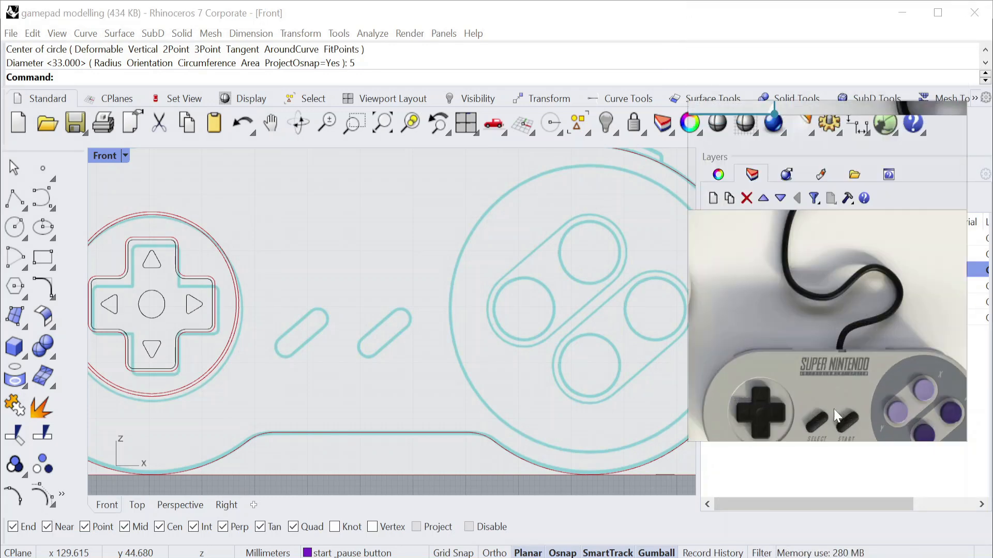
scroll(834, 407, up, 2)
middle_drag(841, 396, 844, 306)
scroll(319, 340, up, 5)
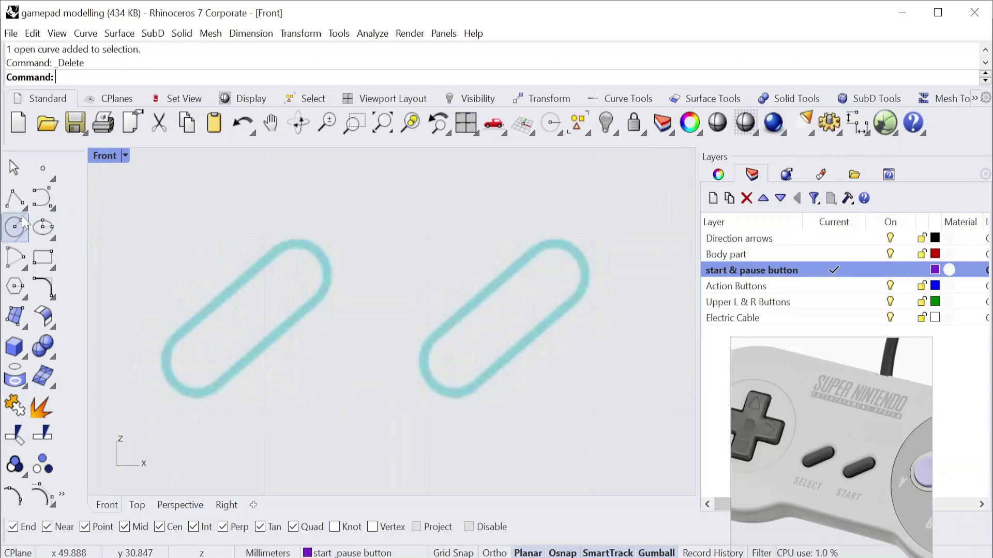
Draw a two-point circle about 3.7 mm in diameter on the lower rounded end of the Select button.
click(22, 222)
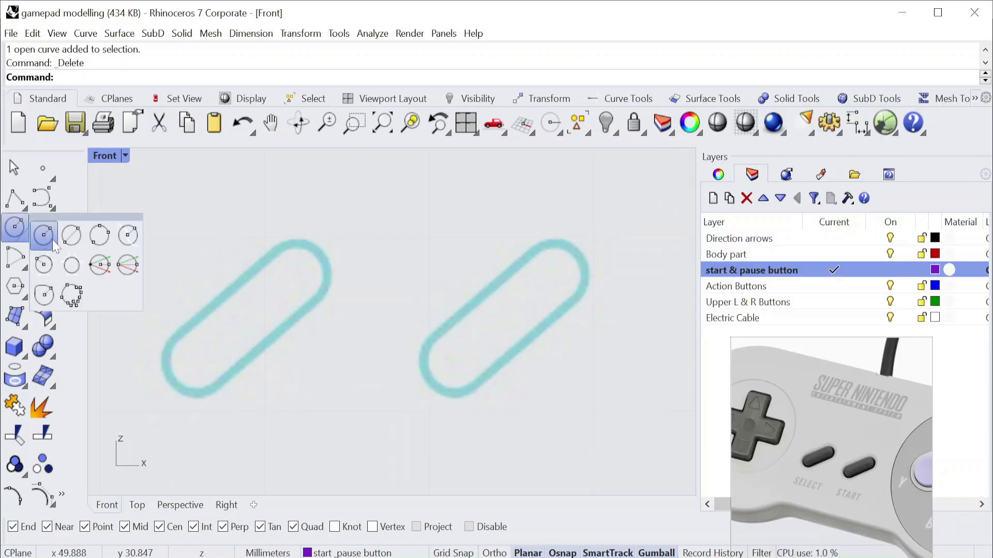
click(72, 240)
scroll(191, 348, up, 4)
click(145, 312)
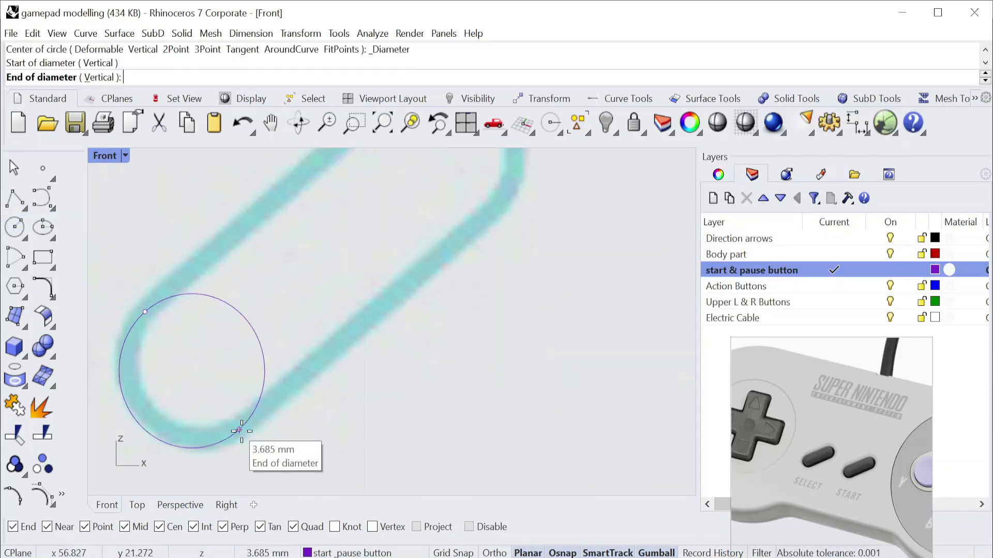
click(249, 425)
scroll(310, 333, down, 5)
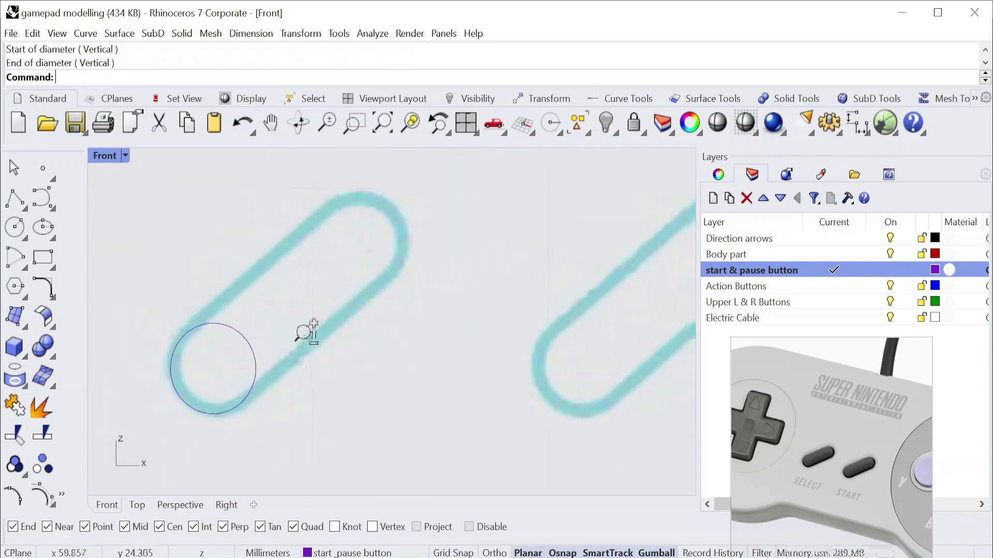
Draw an angled line from the circle's centre along the Select button, at 40 degrees to a horizontal base line.
click(28, 207)
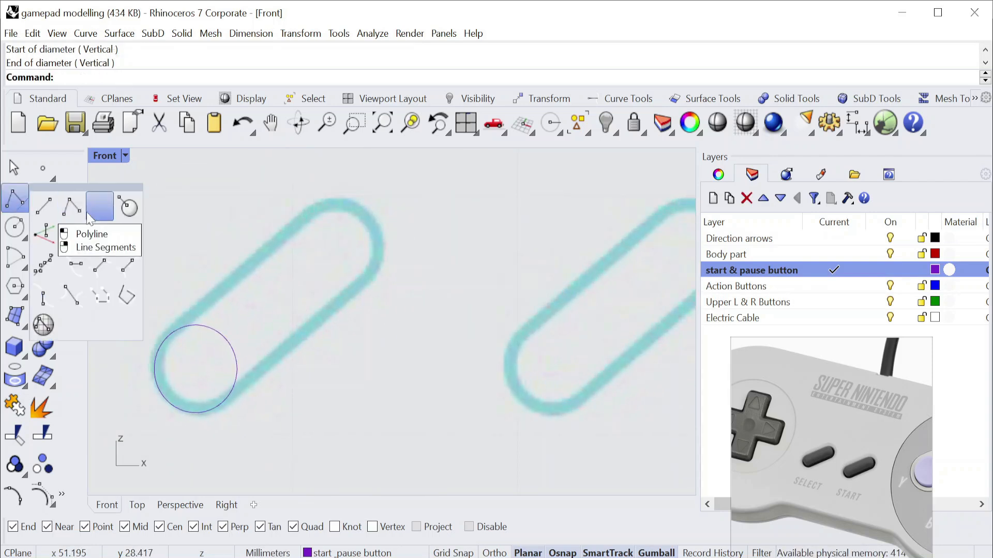
click(128, 237)
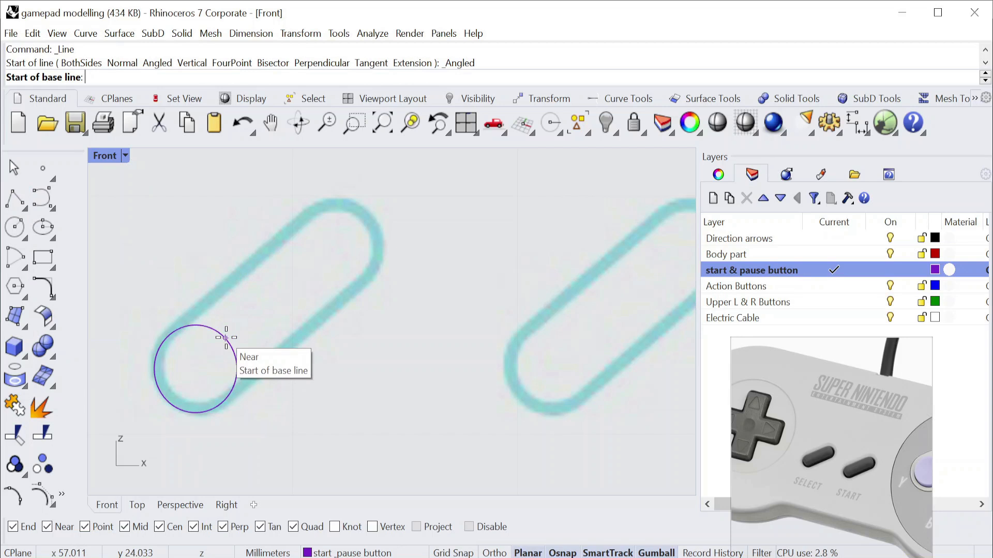
click(226, 337)
click(433, 381)
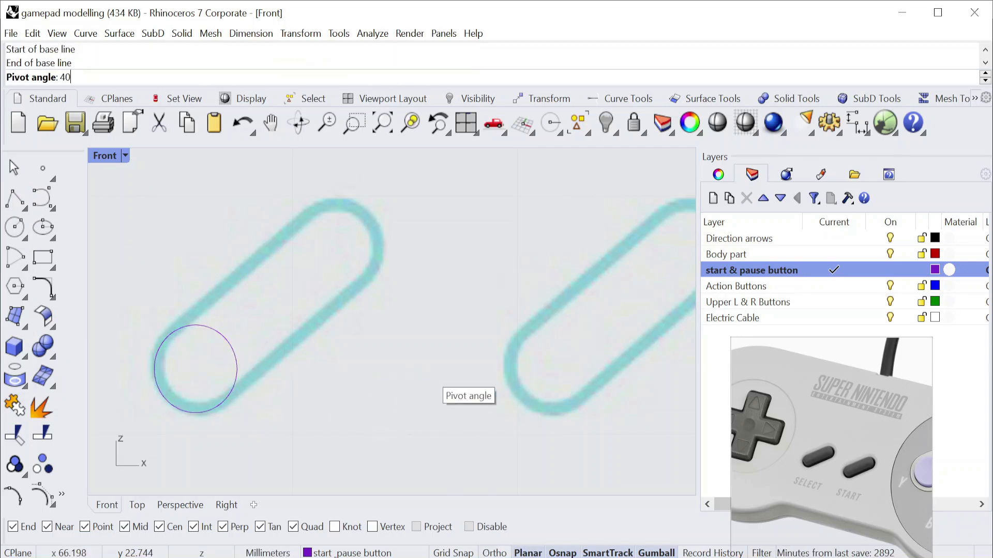
click(301, 33)
click(310, 66)
click(235, 385)
key(Return)
click(196, 369)
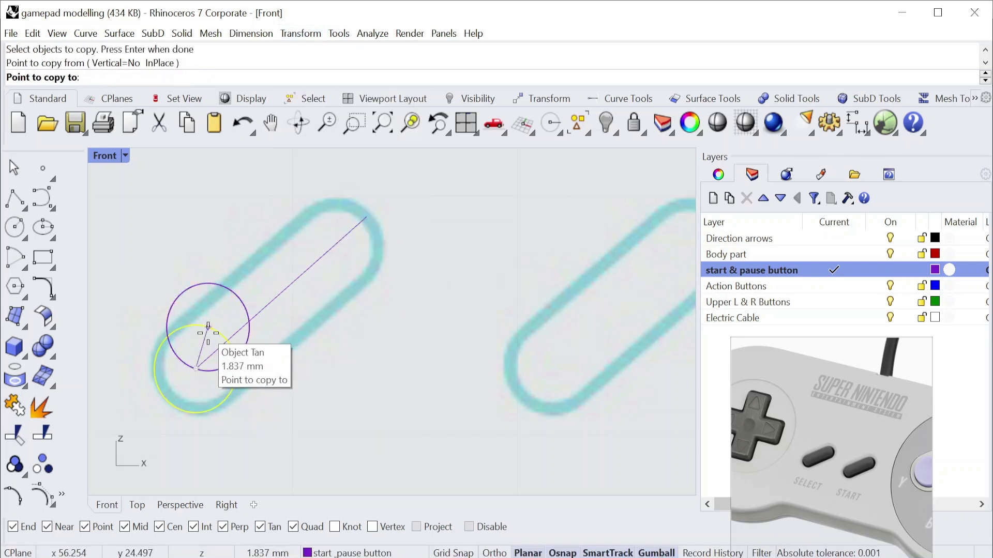
key(Escape)
Copy the circle from its intersection with the angled line to the line's upper end.
click(233, 349)
right_click(227, 341)
click(227, 341)
click(365, 220)
key(Return)
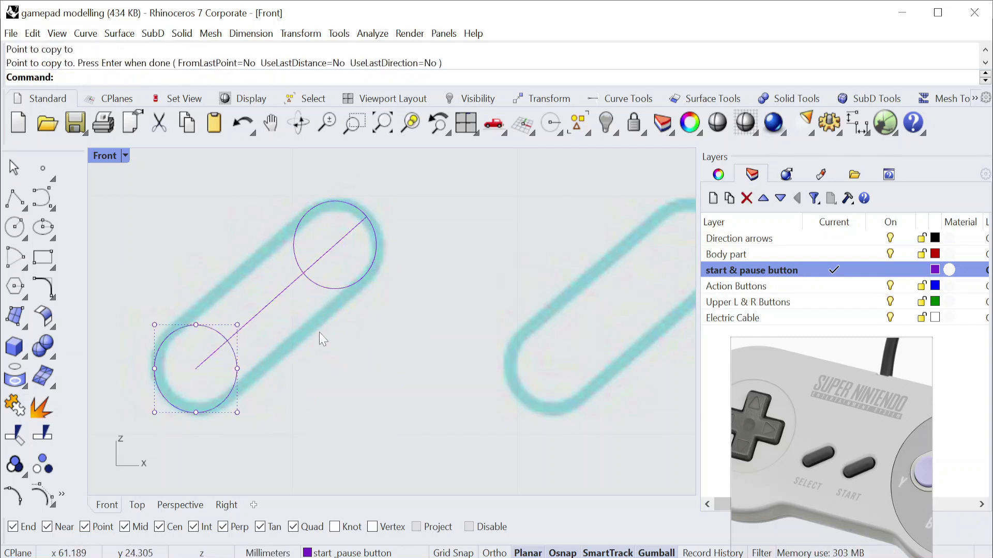
Connect the two circles with a tangent line along each side of the Select button.
click(23, 210)
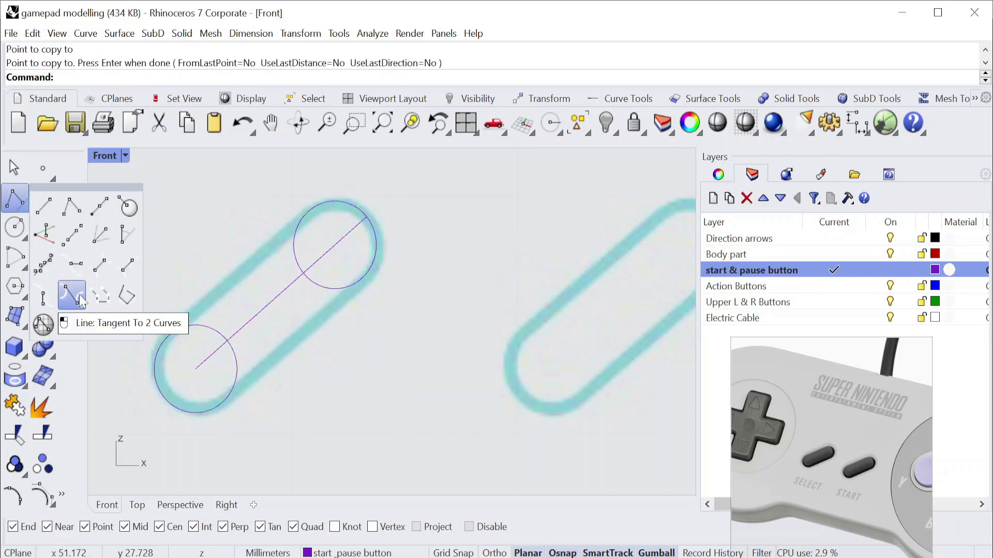
click(81, 299)
click(217, 405)
click(223, 401)
click(358, 282)
key(Return)
click(364, 277)
right_click(313, 232)
click(303, 214)
click(171, 333)
right_drag(321, 315, 331, 323)
Draw a horizontal 16 mm line from the lower circle's centre towards the Start button.
click(24, 208)
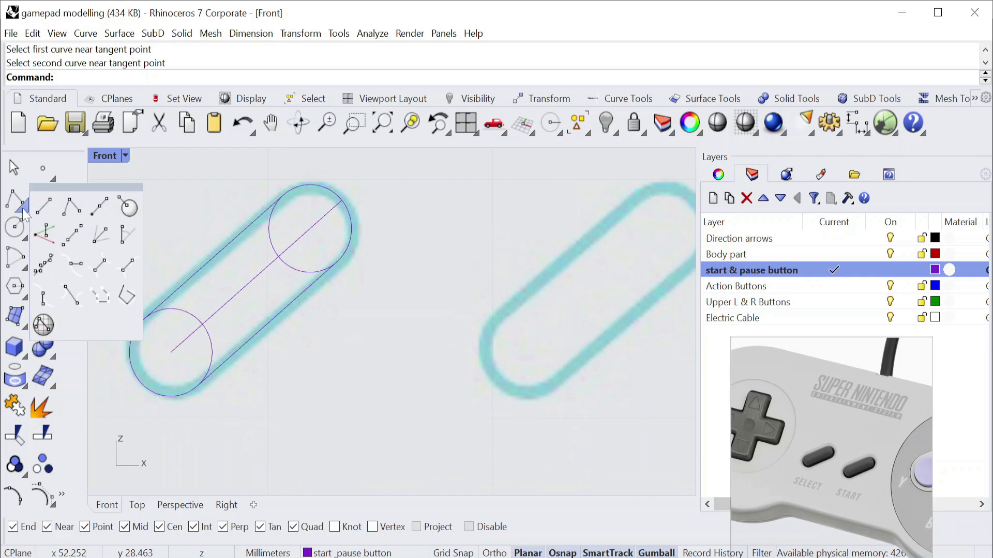
click(43, 209)
click(172, 358)
text(16)
key(Return)
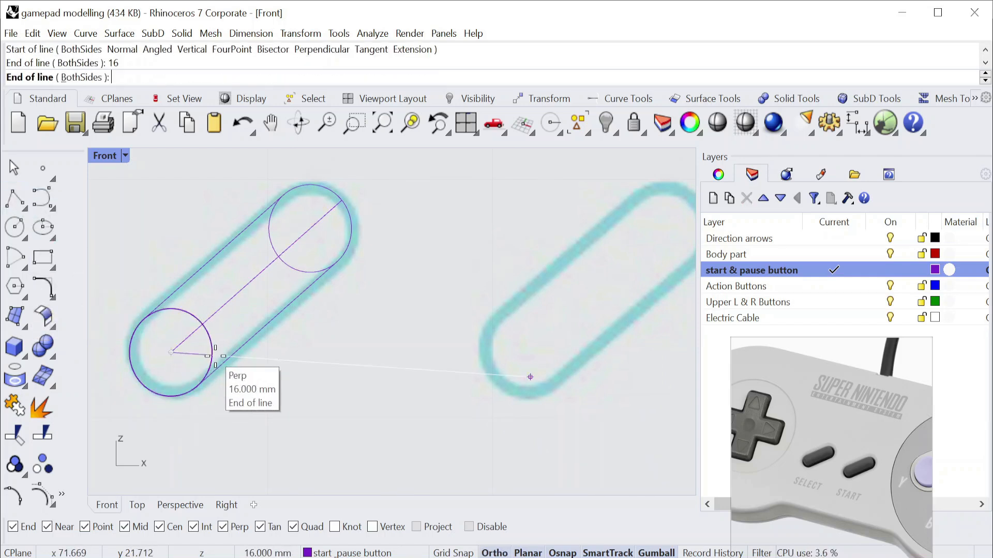
click(282, 355)
Trim away the upper circle's inner arc and the centre line between the circles, using all of the button's curves as cutting objects.
scroll(283, 355, down, 2)
text(trim)
key(Return)
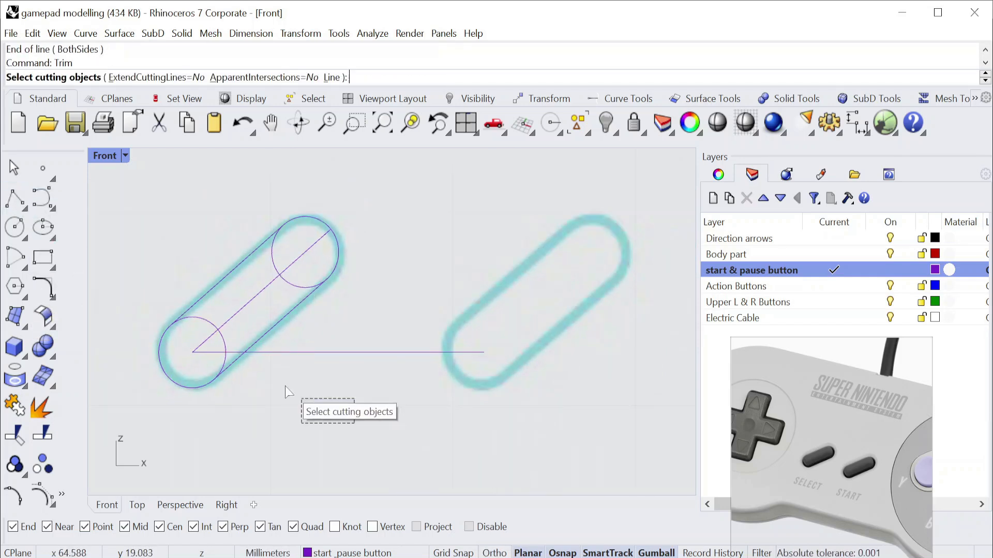
drag(285, 397, 192, 228)
key(Return)
drag(312, 261, 263, 290)
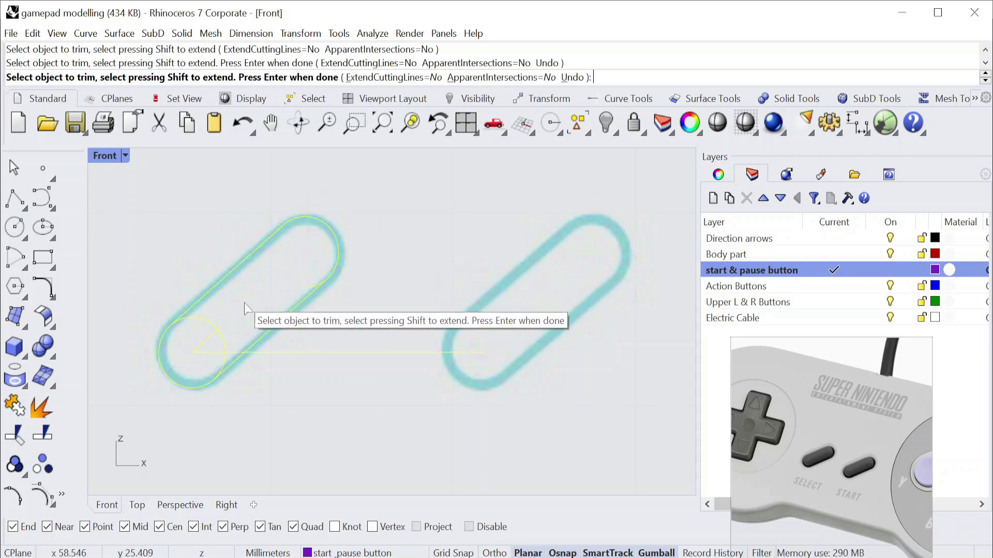
Trim away the lower circle's inner arc and the leftover centre line inside the Select button, then finish trimming.
scroll(238, 316, up, 4)
drag(226, 317, 188, 351)
scroll(360, 277, up, 8)
scroll(212, 364, down, 5)
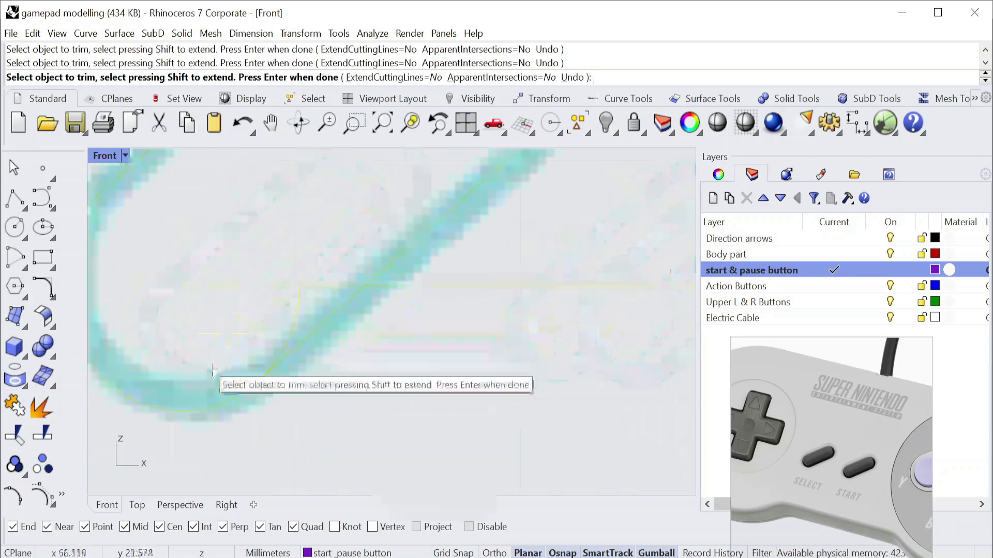
scroll(299, 383, up, 10)
click(284, 346)
scroll(284, 347, down, 10)
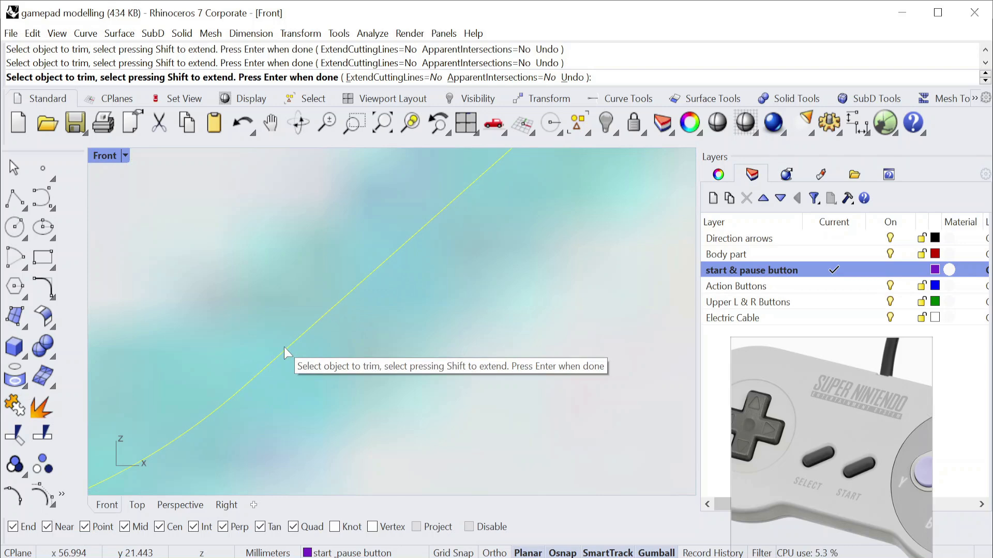
scroll(195, 255, up, 10)
scroll(279, 274, down, 8)
scroll(281, 359, up, 10)
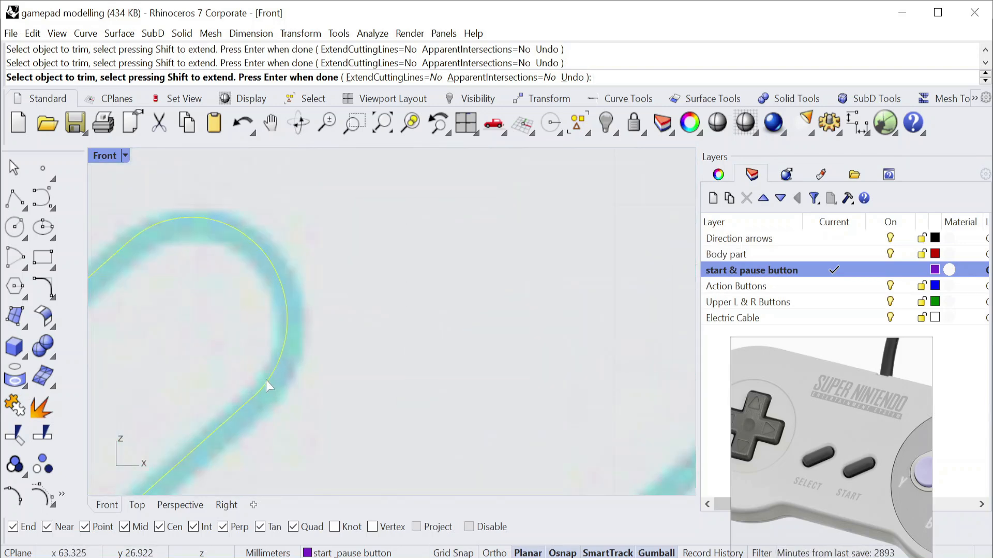
scroll(398, 282, down, 10)
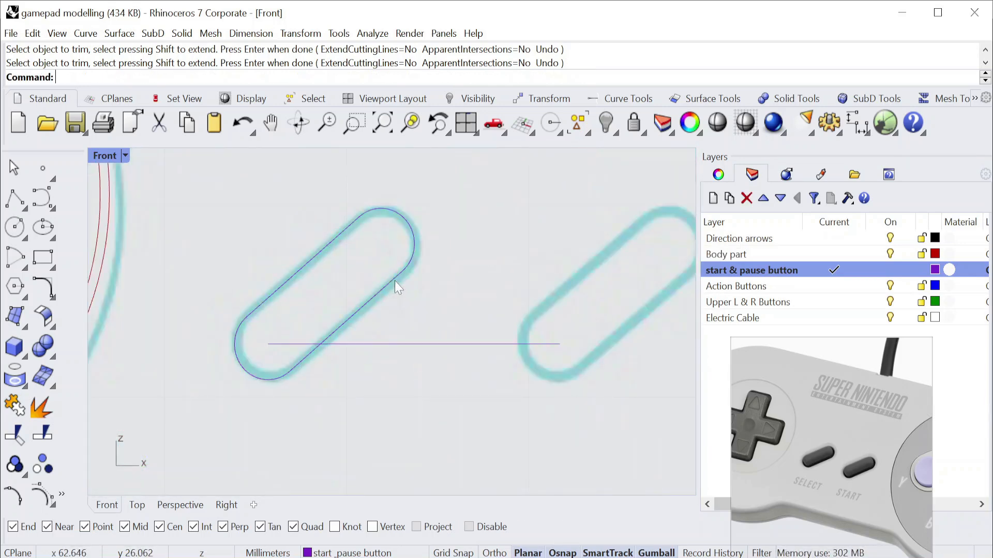
scroll(412, 210, up, 4)
key(Return)
Join the Select button's two arcs and two tangent lines into one closed curve.
click(411, 214)
drag(189, 441, 187, 440)
shift+drag(363, 258, 305, 223)
shift+drag(439, 231, 403, 211)
click(15, 406)
Offset the joined Select button outline outward by 0.5 mm.
scroll(271, 273, down, 8)
scroll(356, 259, up, 3)
drag(343, 290, 281, 265)
click(53, 298)
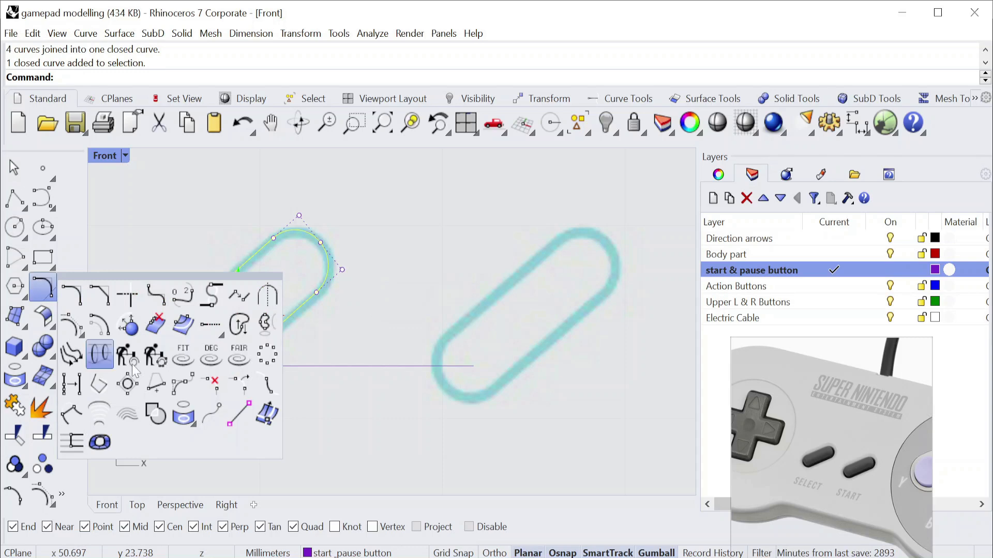
click(123, 337)
scroll(177, 410, up, 3)
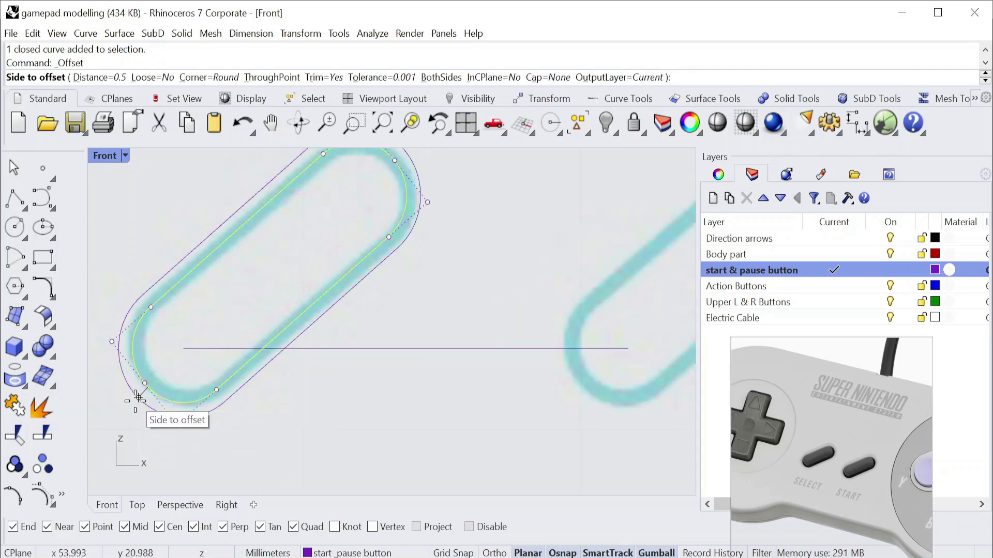
scroll(137, 395, down, 3)
click(211, 429)
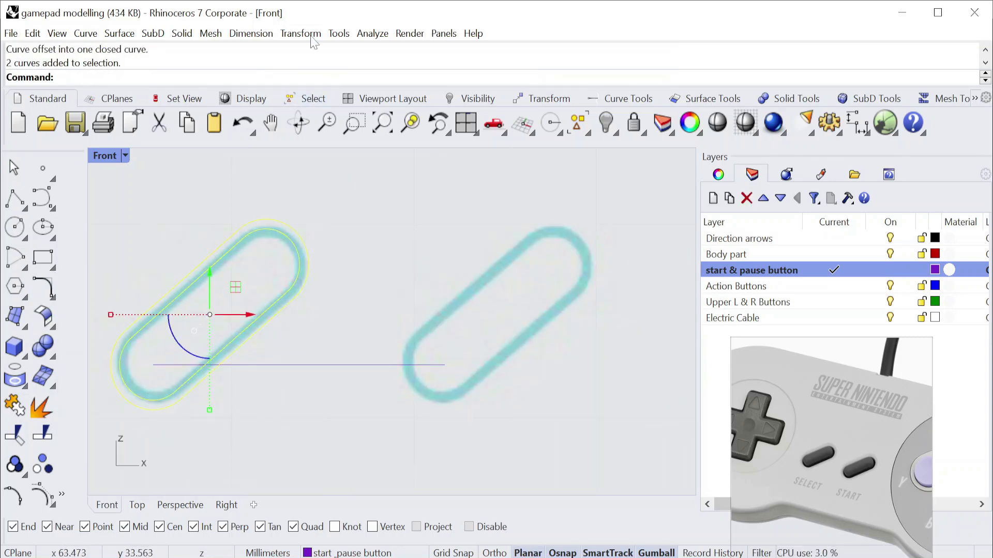
Copy both Select outlines from the horizontal line's start to its end at the Start button, and delete the line.
click(300, 33)
click(311, 69)
click(153, 364)
click(441, 365)
key(Return)
scroll(441, 366, down, 2)
scroll(386, 414, up, 2)
click(373, 361)
key(Delete)
scroll(376, 363, down, 8)
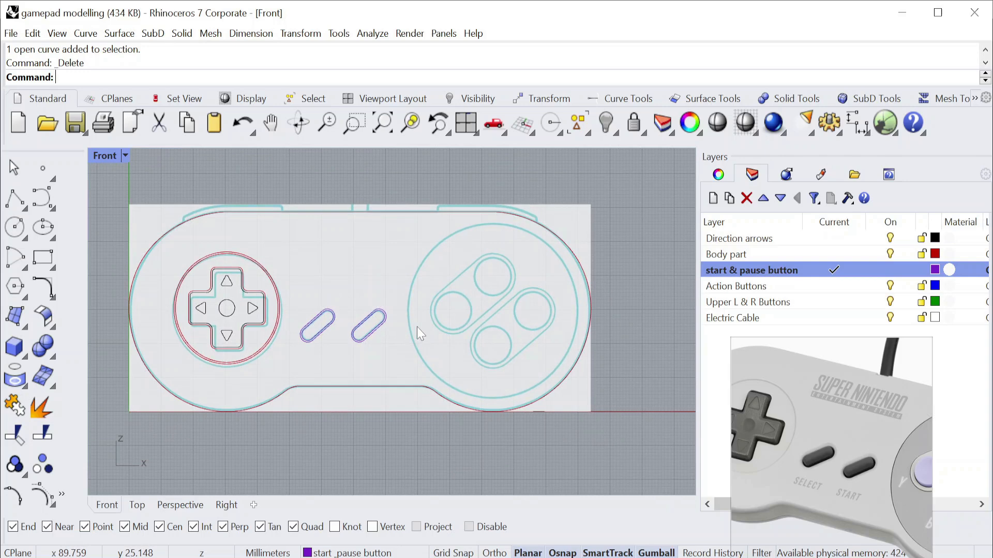
scroll(411, 322, up, 4)
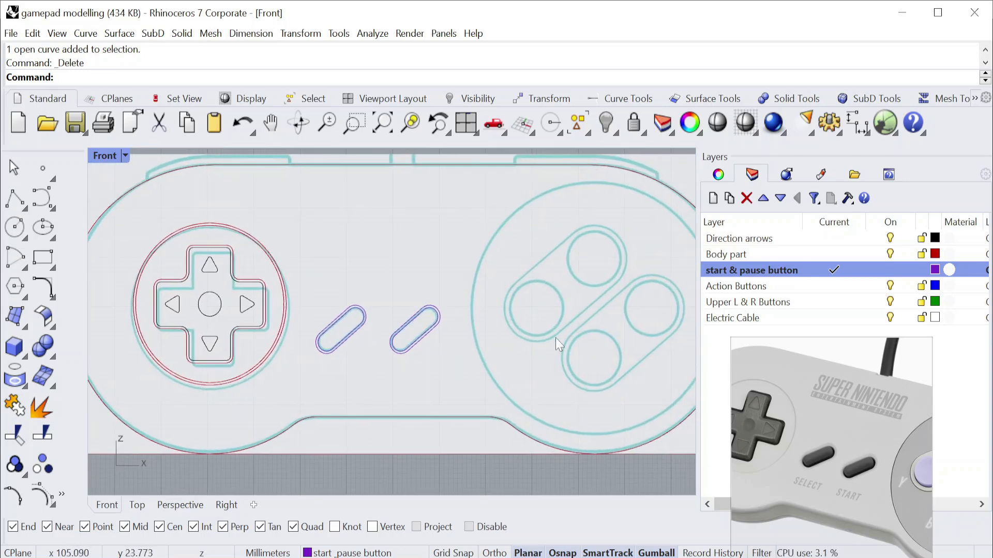
Make the Action Buttons layer current.
click(807, 288)
scroll(513, 317, up, 4)
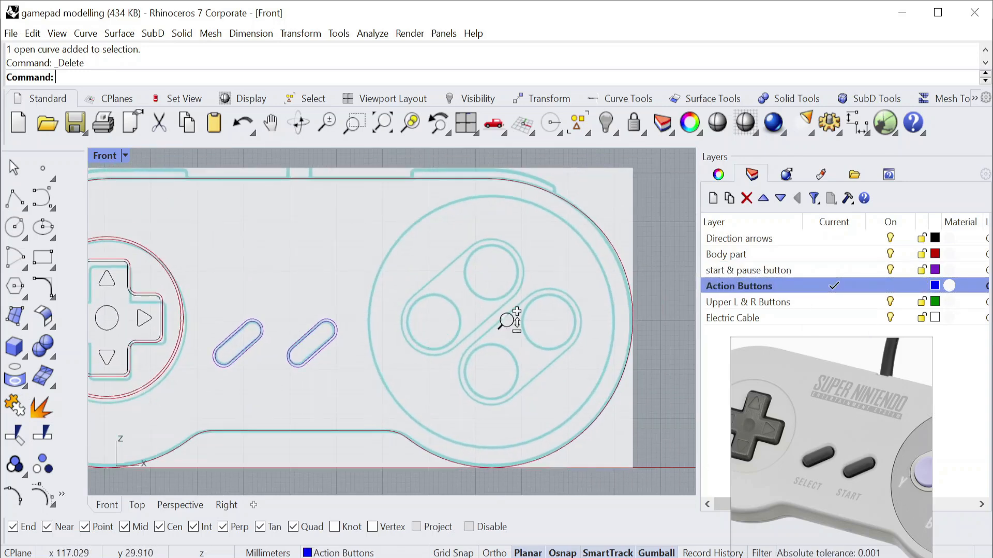
right_drag(532, 284, 483, 324)
click(25, 238)
click(39, 232)
right_drag(458, 271, 443, 341)
click(555, 256)
shift+right_drag(523, 298, 494, 207)
scroll(496, 205, down, 2)
key(Escape)
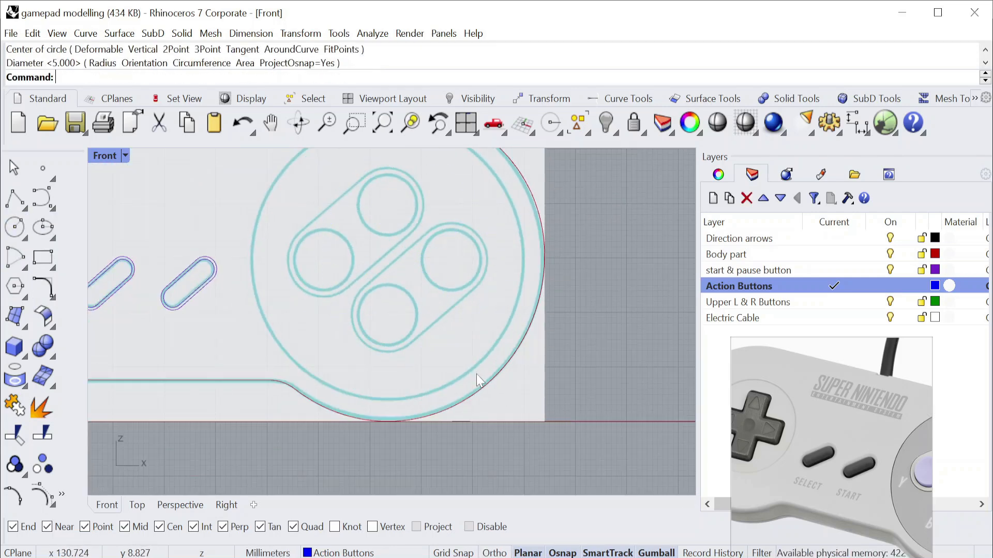
Draw a circle about 53 mm in diameter around the action buttons, centred on the body's right-hand arc.
right_click(480, 381)
click(484, 385)
shift+right_drag(474, 330, 476, 375)
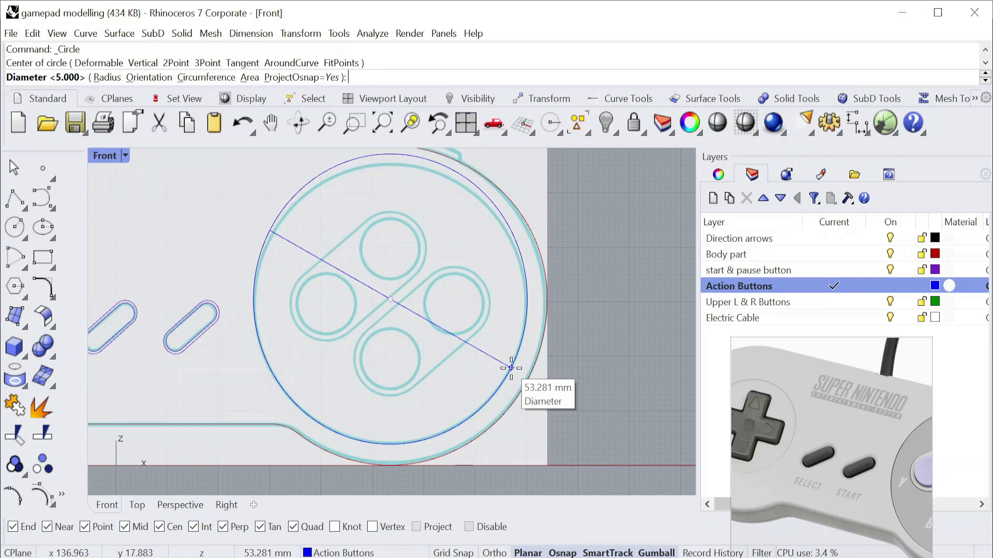
click(511, 367)
scroll(464, 302, up, 1)
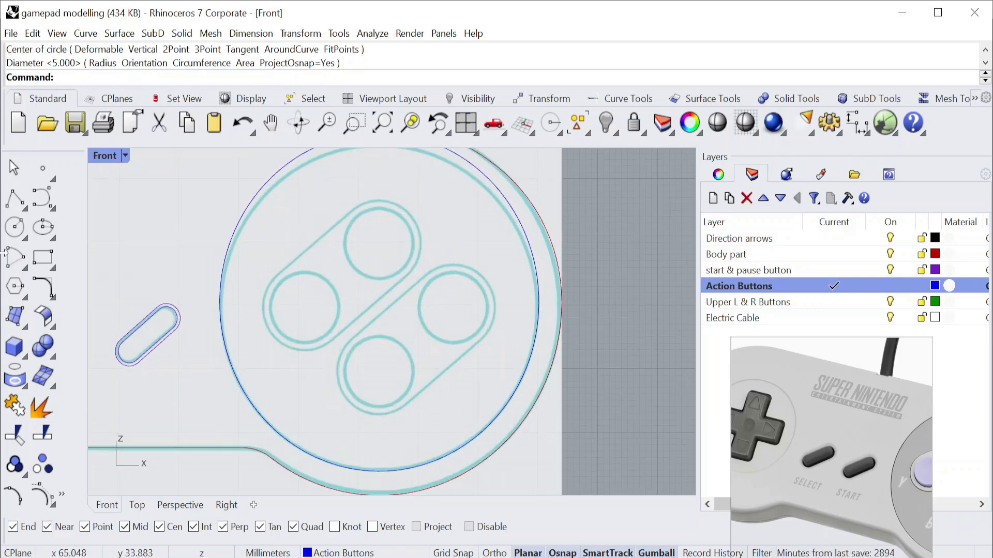
Examine the action buttons and their surrounding recesses closely in the gamepad reference photo.
click(53, 298)
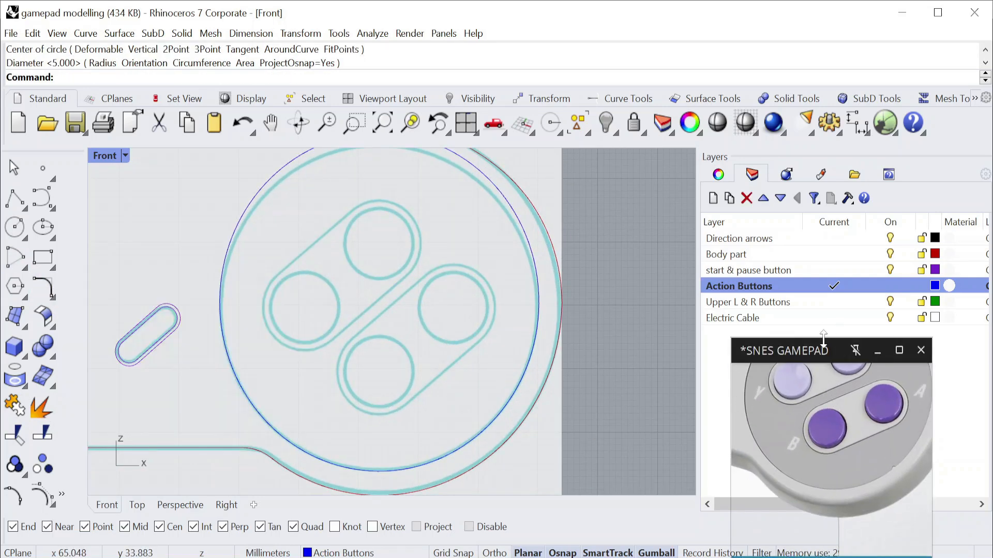
drag(785, 340, 713, 315)
drag(696, 385, 664, 387)
drag(740, 225, 717, 222)
middle_drag(774, 416, 747, 411)
scroll(727, 324, up, 5)
middle_drag(727, 324, 789, 390)
scroll(789, 390, up, 3)
scroll(667, 326, up, 3)
Offset the large circle around the action buttons inward by 0.5 mm.
click(247, 209)
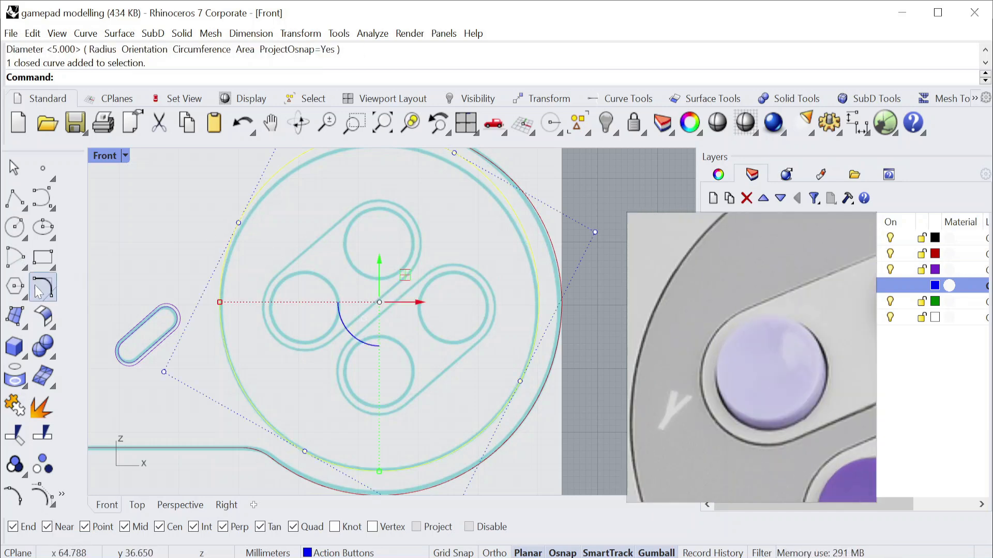
click(45, 287)
click(100, 325)
scroll(290, 207, up, 4)
scroll(351, 270, up, 4)
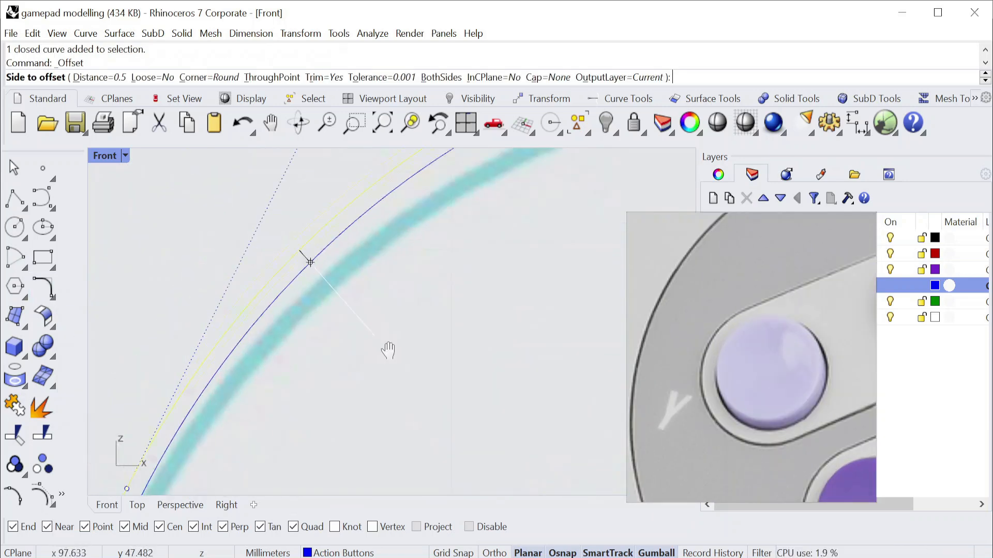
click(360, 283)
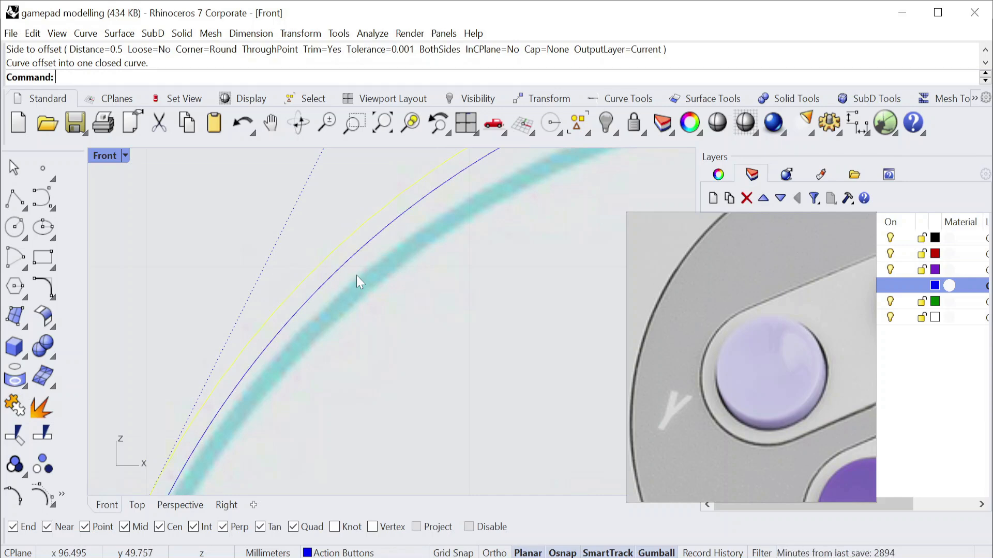
scroll(391, 356, down, 5)
scroll(327, 250, up, 4)
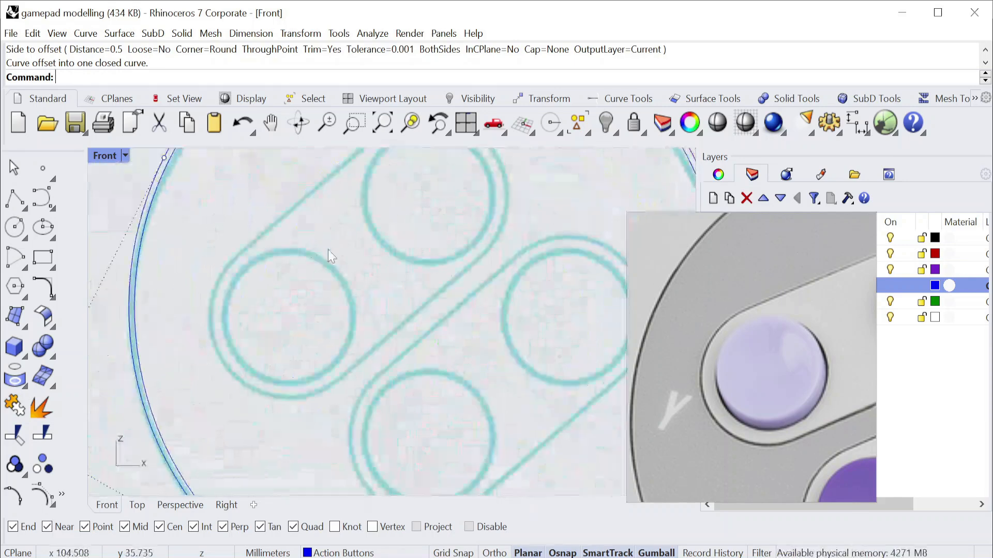
Trace the left action button with a circle defined by its diameter of 11.5 mm.
drag(733, 228, 809, 245)
scroll(845, 424, down, 4)
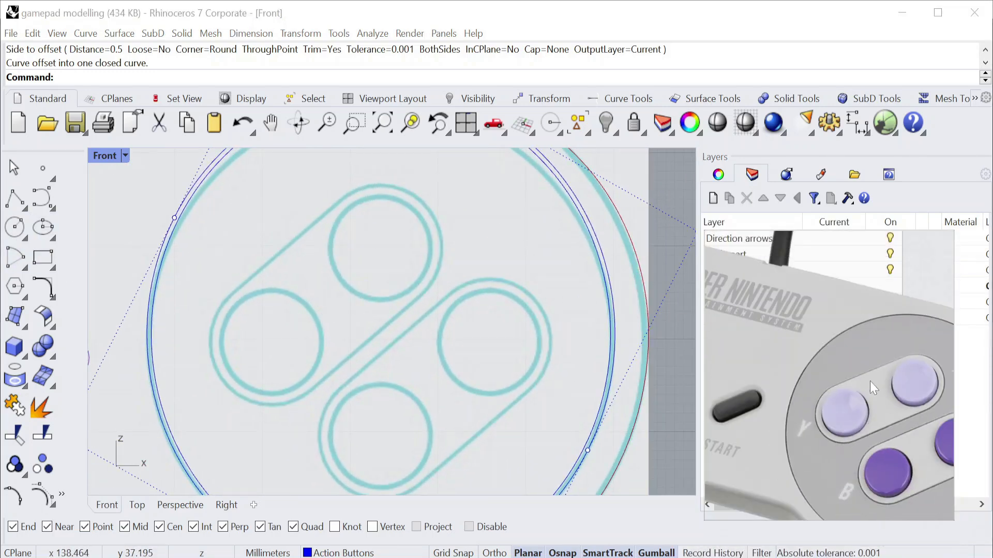
scroll(870, 380, up, 5)
click(25, 239)
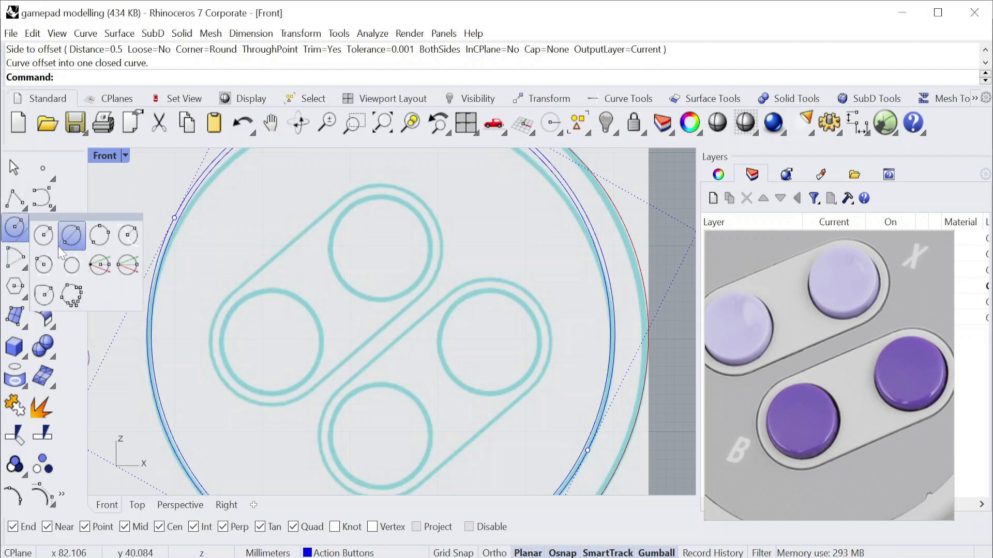
click(75, 237)
click(242, 301)
text(12)
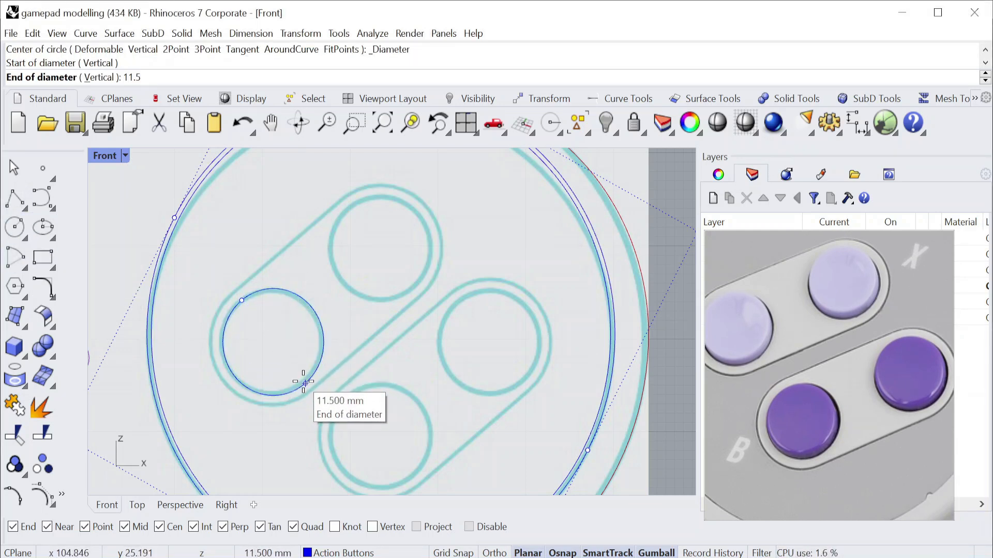
click(305, 383)
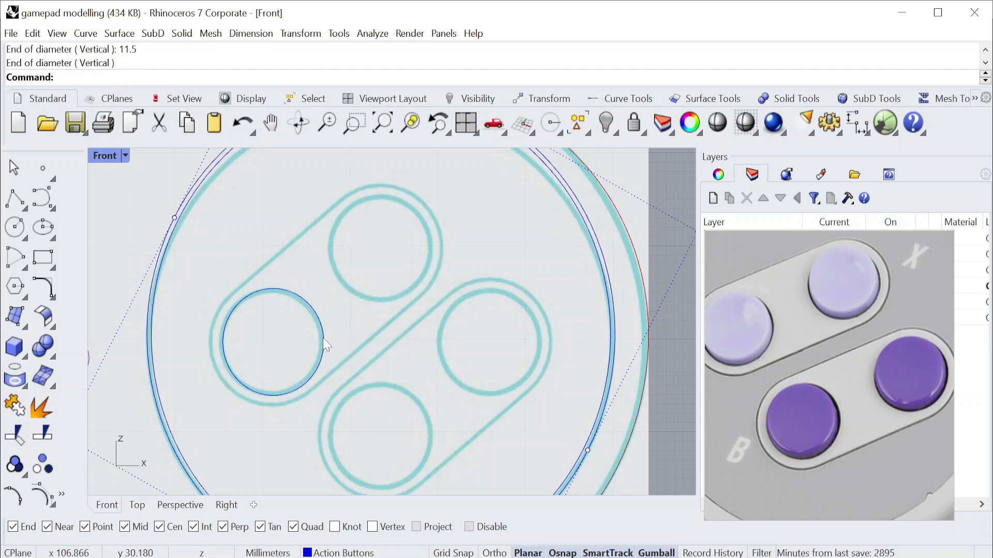
Offset the left action button's circle outward by 0.5 mm.
click(52, 297)
click(99, 324)
click(311, 306)
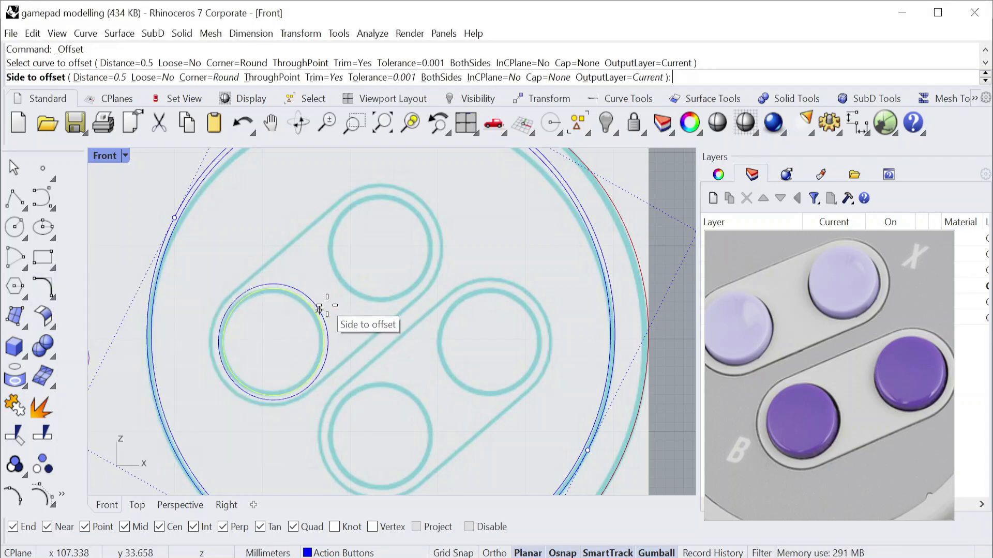
click(331, 306)
scroll(316, 318, up, 3)
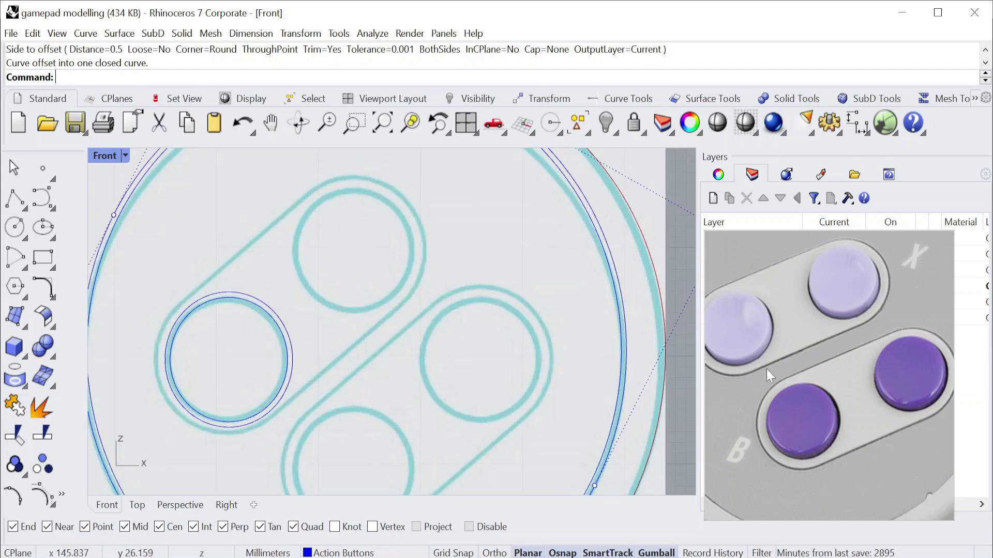
Draw a line about 21 mm long from the left button's centre at 40 degrees towards the upper action button.
click(24, 206)
click(121, 240)
click(228, 359)
click(401, 358)
text(40)
key(Return)
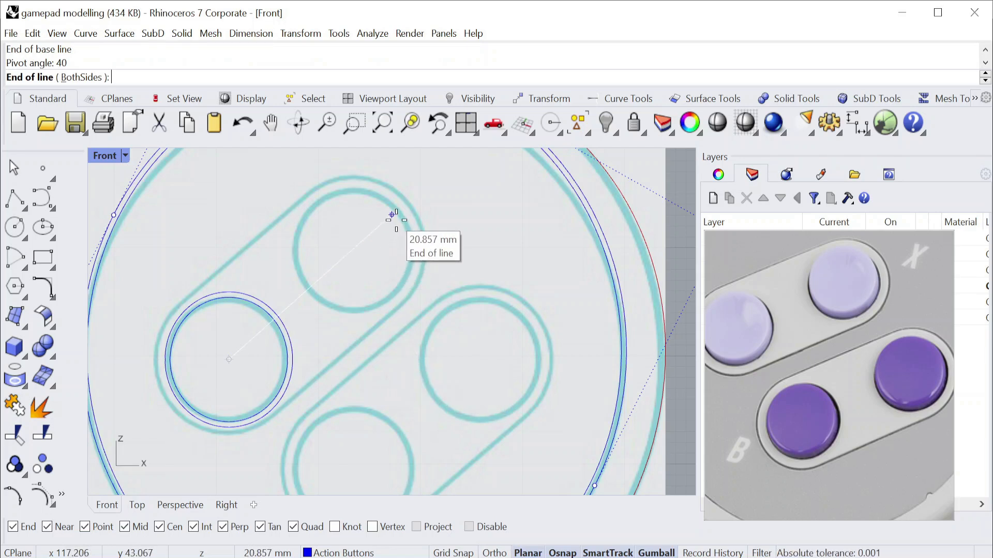
click(397, 211)
Draw a third circle concentric with the left action button, reaching the rounded recess outline around it.
click(23, 238)
click(63, 228)
click(229, 359)
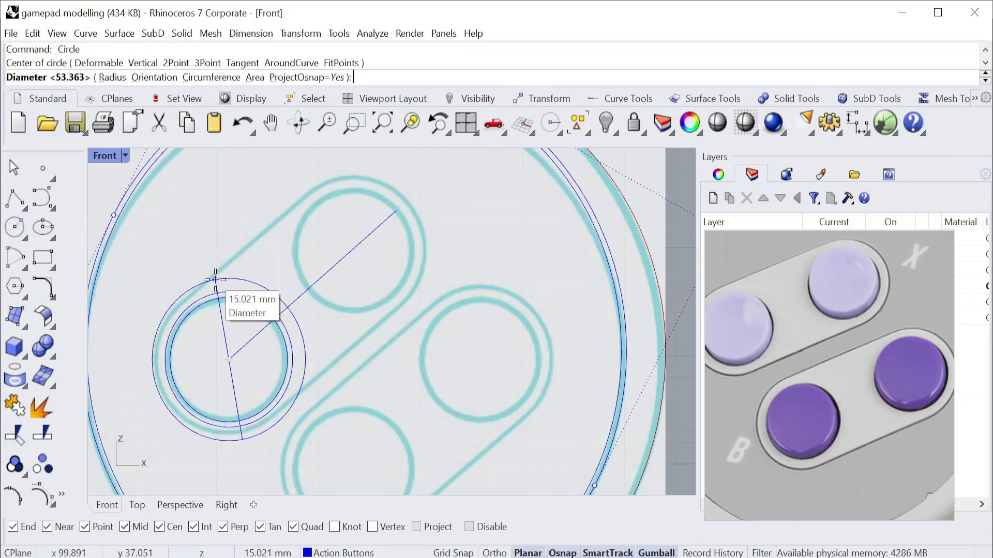
scroll(181, 308, up, 3)
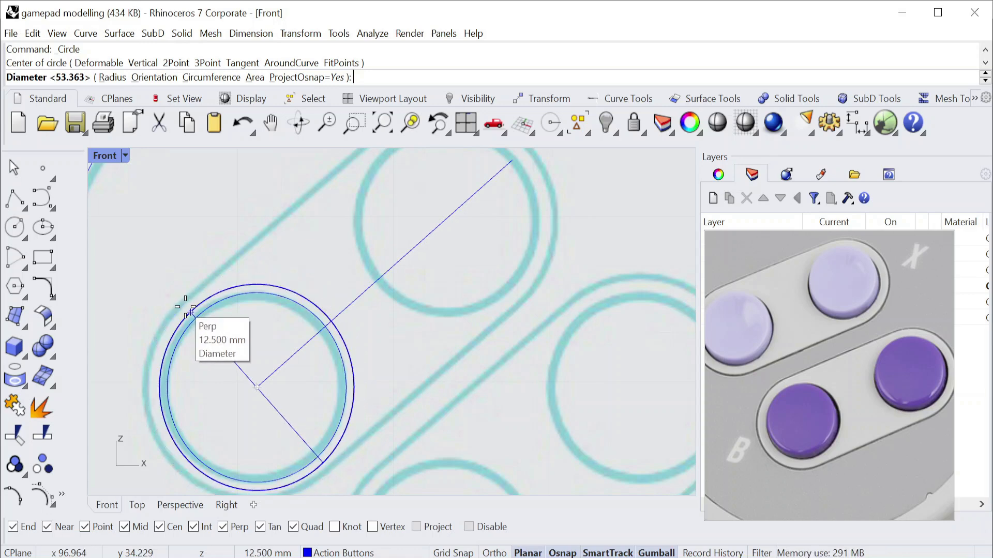
click(184, 305)
scroll(284, 391, down, 3)
Copy the left button's three circles from their crossing with the angled line to the line's upper end.
scroll(224, 306, up, 4)
scroll(225, 316, up, 2)
mouse_move(243, 344)
right_down()
mouse_move(279, 326)
mouse_move(250, 345)
right_up()
drag(234, 319, 208, 275)
scroll(319, 243, down, 1)
right_drag(325, 233, 300, 256)
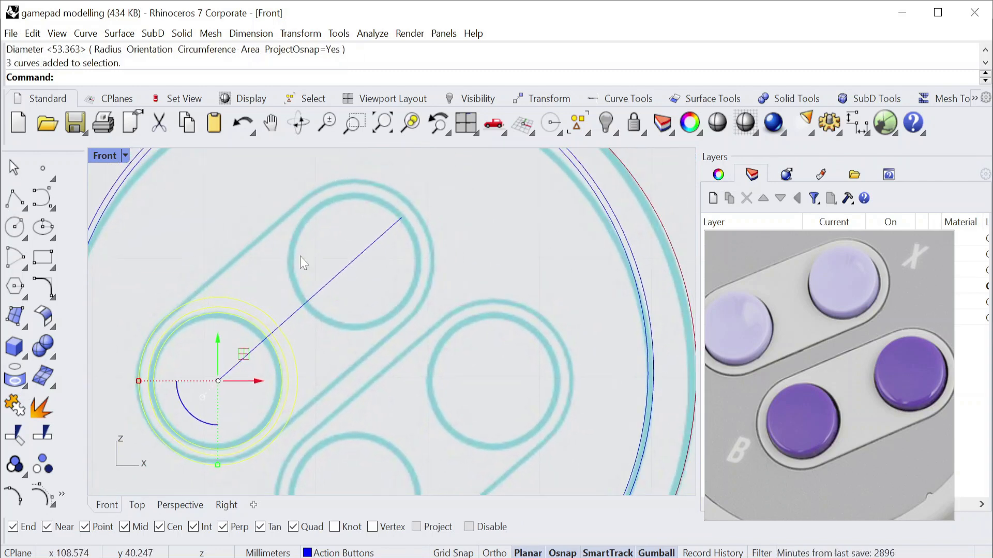
click(300, 33)
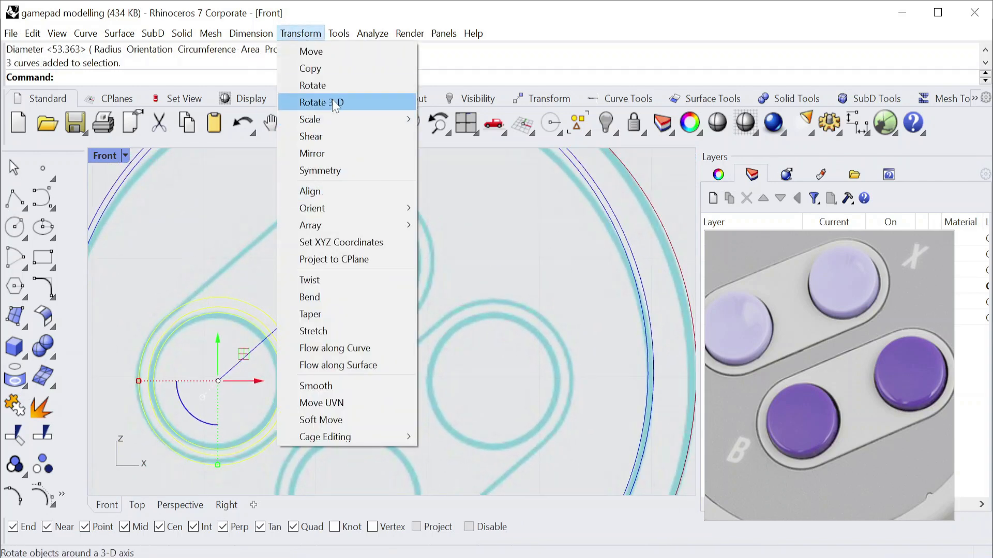
click(310, 68)
click(276, 325)
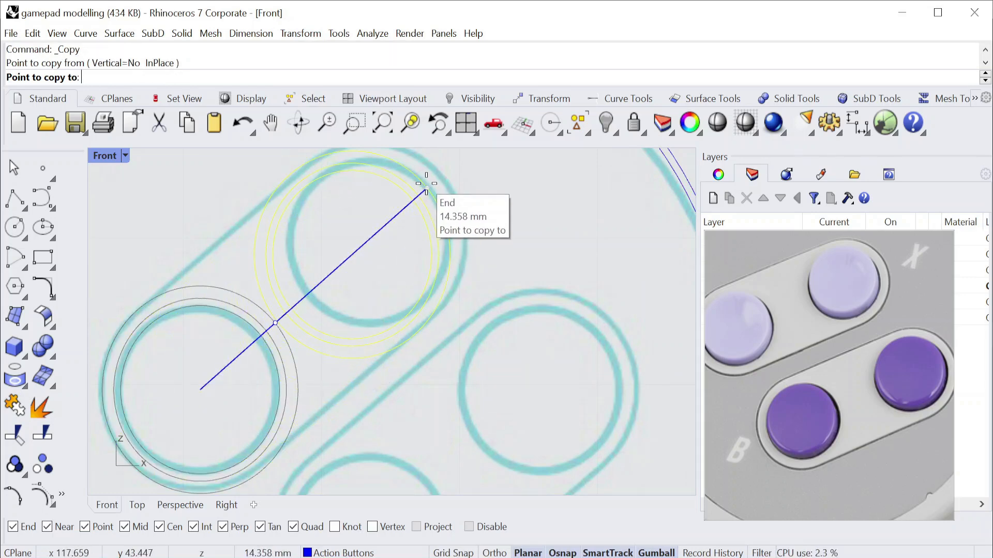
key(Escape)
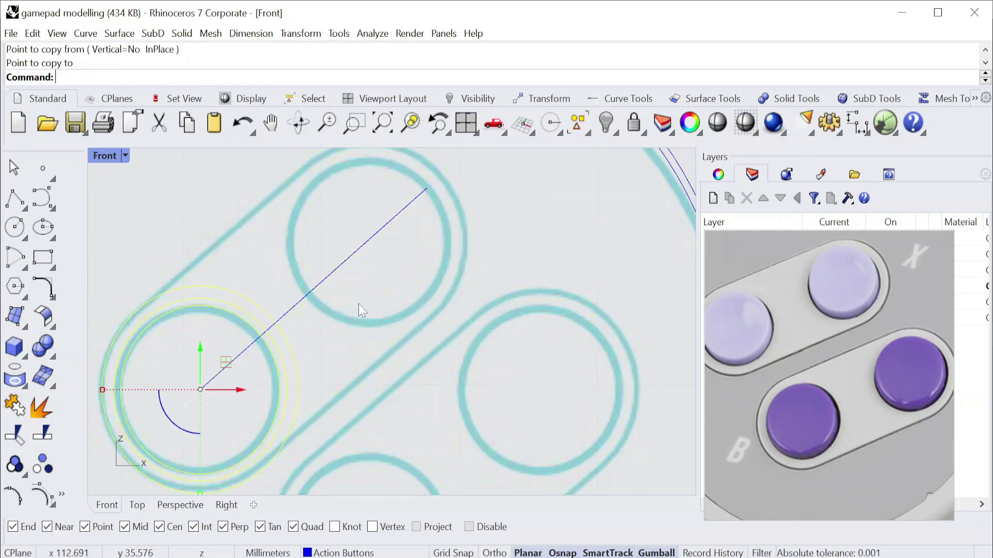
scroll(267, 335, up, 5)
right_click(267, 334)
click(265, 322)
scroll(268, 319, down, 5)
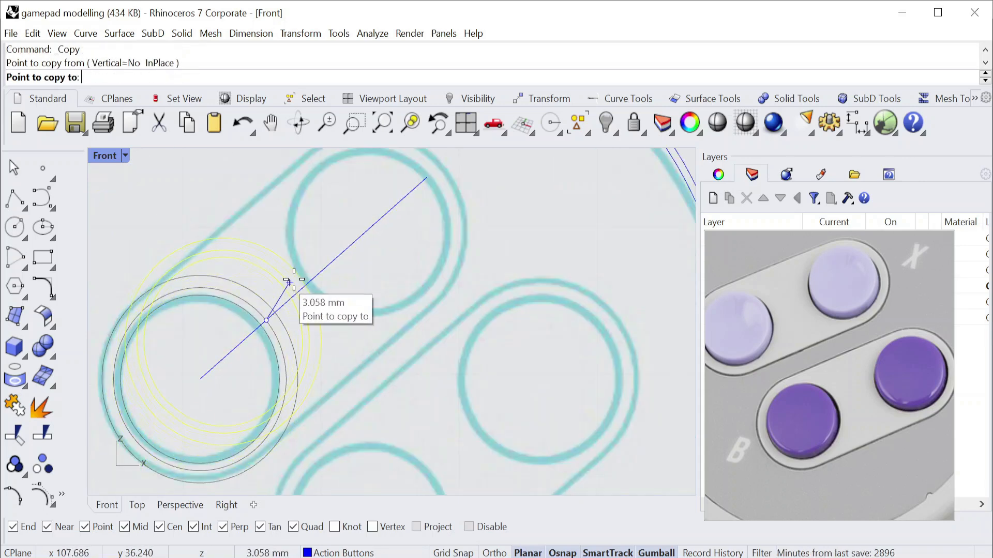
click(426, 179)
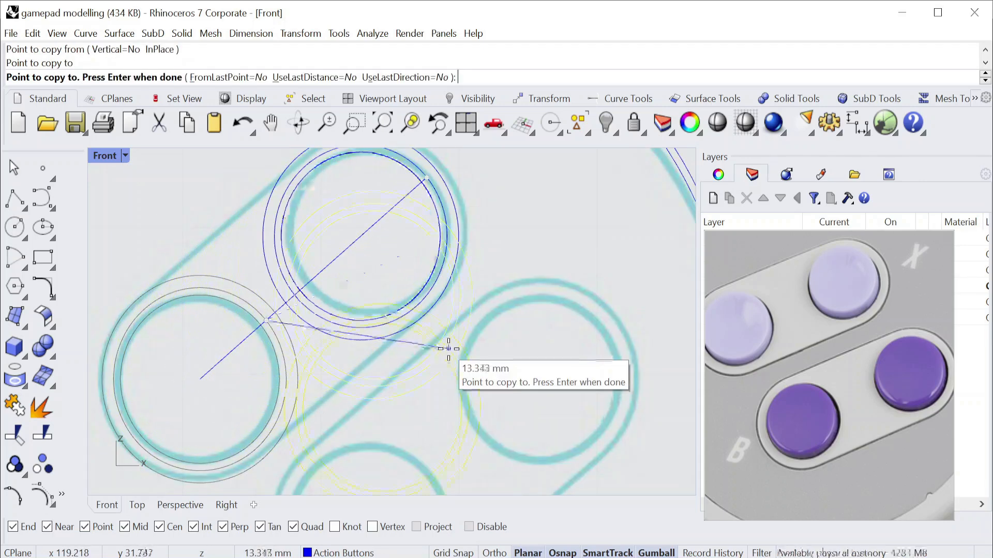
key(Return)
Delete the angled line and the three circles copied onto the upper action button.
scroll(358, 301, up, 5)
scroll(221, 337, down, 3)
scroll(321, 284, up, 2)
scroll(356, 284, down, 5)
scroll(322, 288, up, 3)
click(321, 289)
key(Delete)
scroll(321, 287, down, 4)
scroll(364, 264, up, 4)
click(408, 276)
drag(408, 276, 355, 305)
key(Delete)
Draw a guide line about 21 mm long from the left button's centre at 40 degrees towards the upper action button.
scroll(355, 305, down, 4)
scroll(355, 305, up, 3)
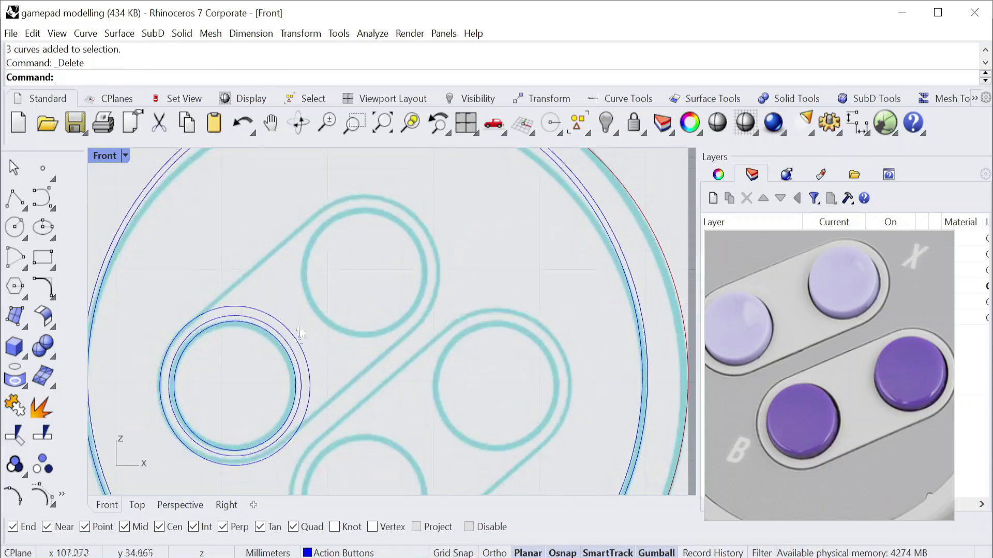
right_drag(314, 322, 323, 310)
click(25, 207)
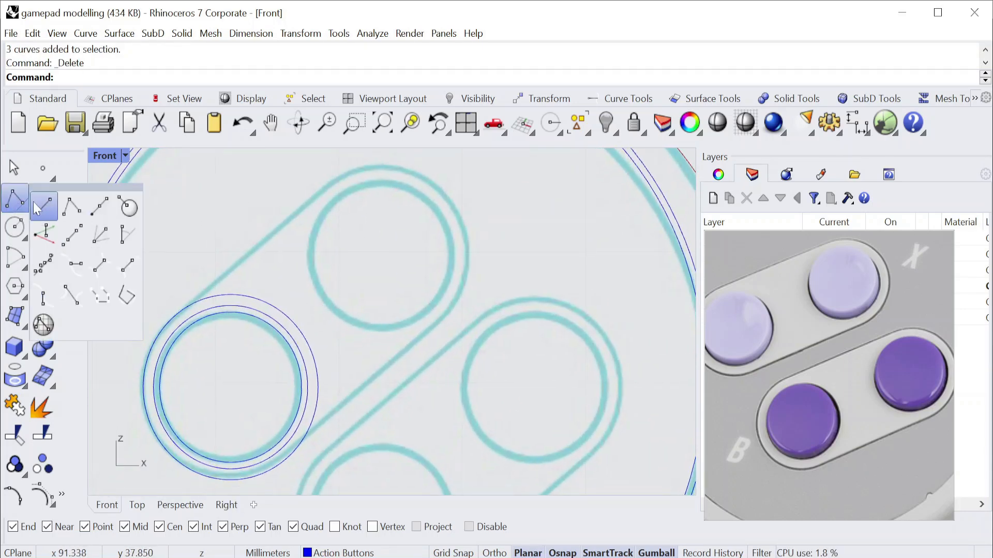
click(127, 236)
click(287, 348)
click(490, 415)
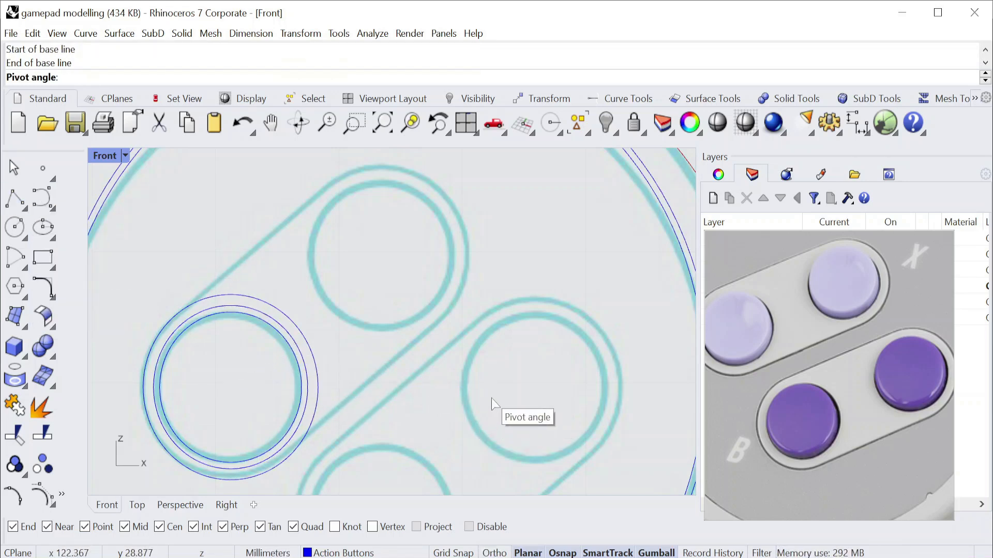
text(40)
key(Return)
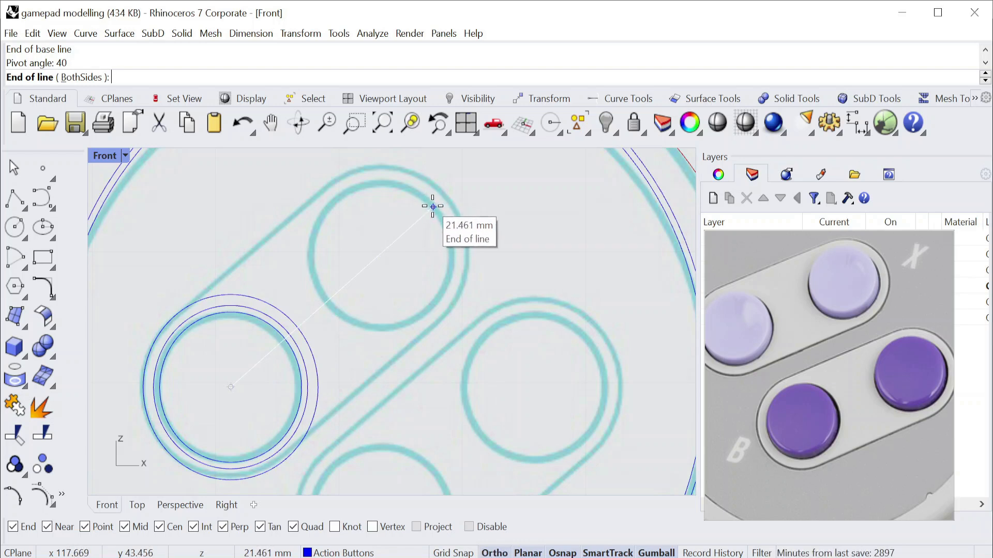
click(433, 207)
Copy the left button's three circles from their crossing with the angled line onto the upper action button.
scroll(308, 352, up, 6)
drag(317, 353, 247, 208)
key(Escape)
click(299, 35)
click(316, 85)
click(313, 35)
click(311, 68)
drag(326, 356, 260, 347)
scroll(259, 346, up, 4)
key(Return)
click(267, 319)
scroll(268, 317, down, 9)
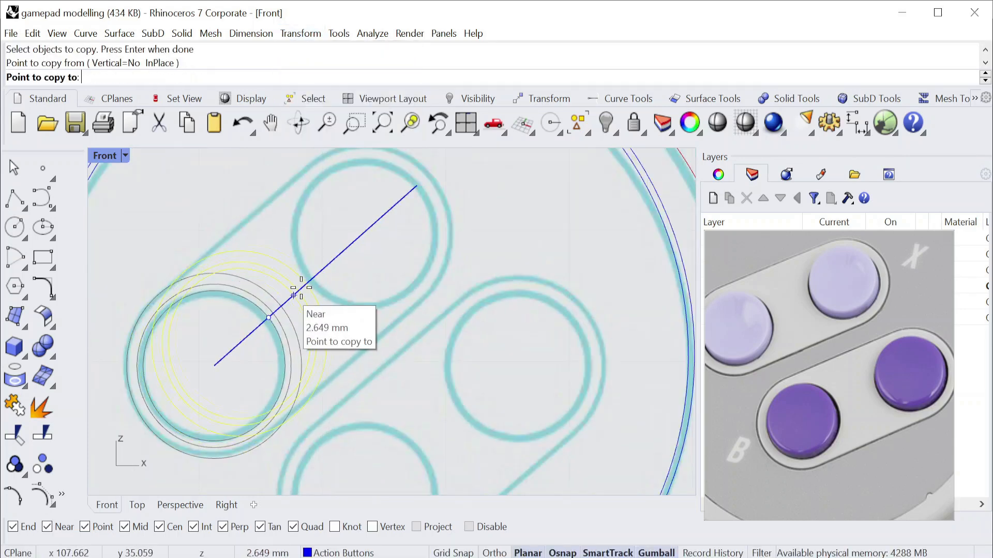
key(F8)
click(398, 175)
scroll(398, 179, down, 9)
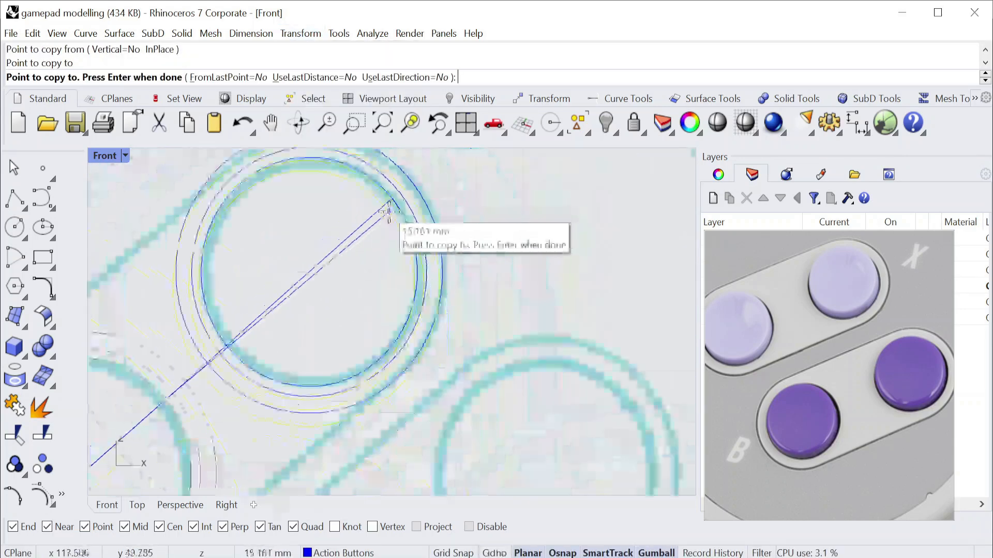
right_click(455, 270)
Delete the angled guide line between the left and upper action buttons.
scroll(457, 271, down, 5)
click(363, 268)
key(Delete)
Isolate the outermost circles around the left and upper action buttons.
scroll(359, 290, down, 2)
scroll(310, 341, up, 4)
click(417, 318)
shift+click(310, 416)
click(615, 134)
click(690, 161)
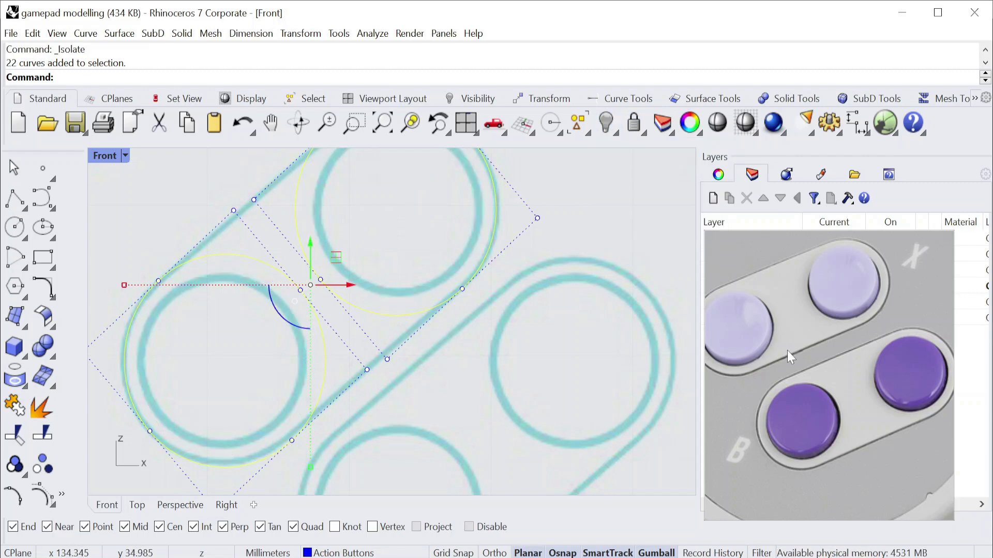
scroll(389, 299, down, 8)
click(427, 306)
scroll(429, 305, up, 5)
scroll(431, 257, down, 3)
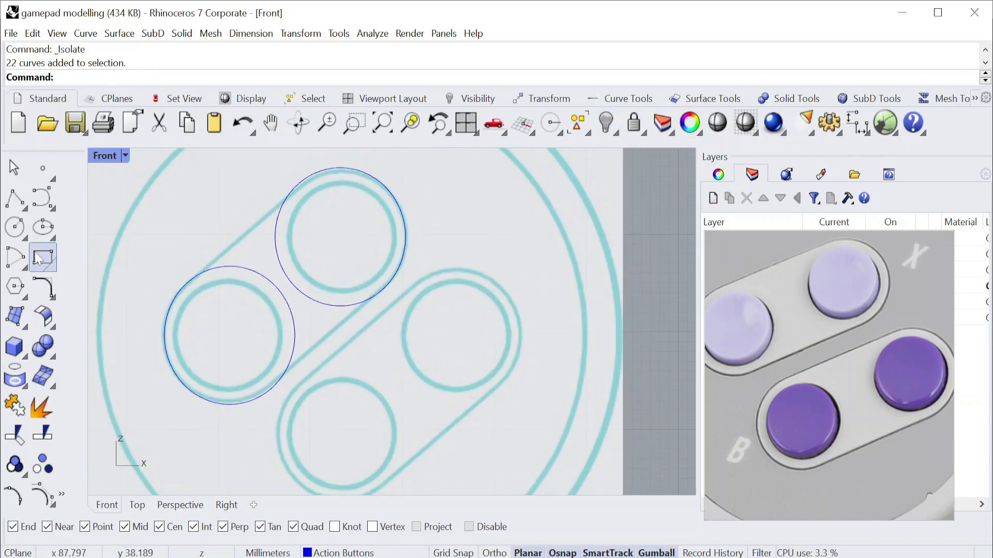
Connect the two outermost circles with a tangent line on each side.
click(23, 207)
click(71, 295)
click(187, 282)
click(286, 205)
key(Return)
click(274, 389)
click(382, 294)
click(372, 299)
key(Return)
click(378, 296)
click(266, 394)
Trim away the inner arcs of both circles between the tangent lines to leave a slot outline.
text(trim)
key(Return)
mouse_move(429, 386)
mouse_down()
mouse_move(225, 258)
mouse_move(174, 190)
mouse_up()
key(Return)
click(285, 296)
click(307, 296)
scroll(392, 282, up, 8)
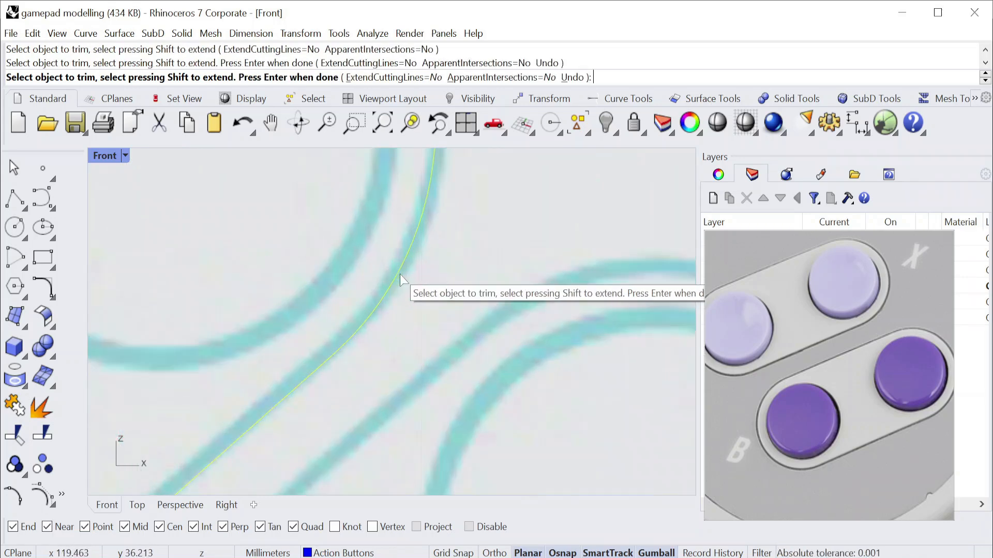
scroll(401, 289, down, 8)
key(Return)
Join the remaining arcs and tangent lines into a single slot outline.
drag(468, 395, 167, 206)
text(join)
key(Return)
key(Escape)
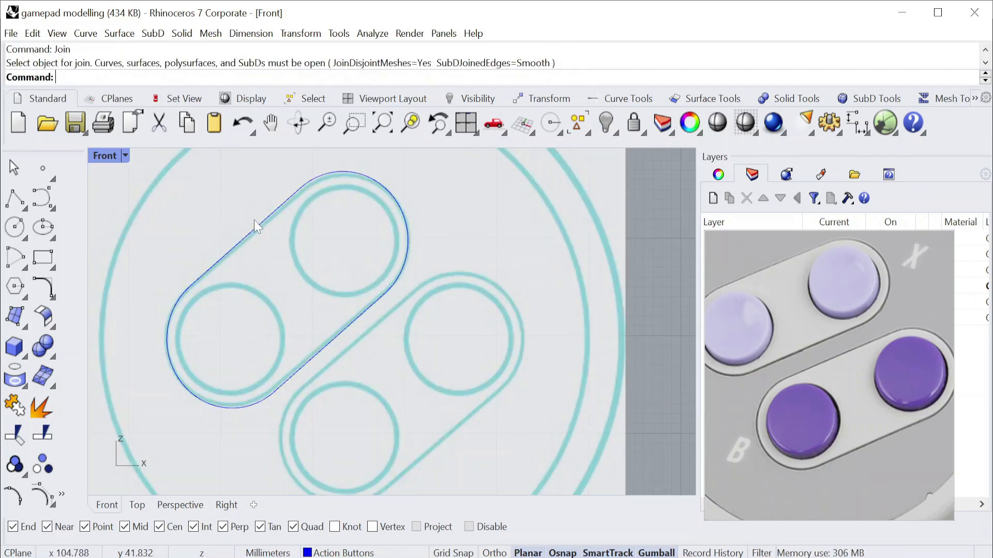
key(Return)
Offset the slot outline outwards by 0.5 mm with round corners.
click(52, 298)
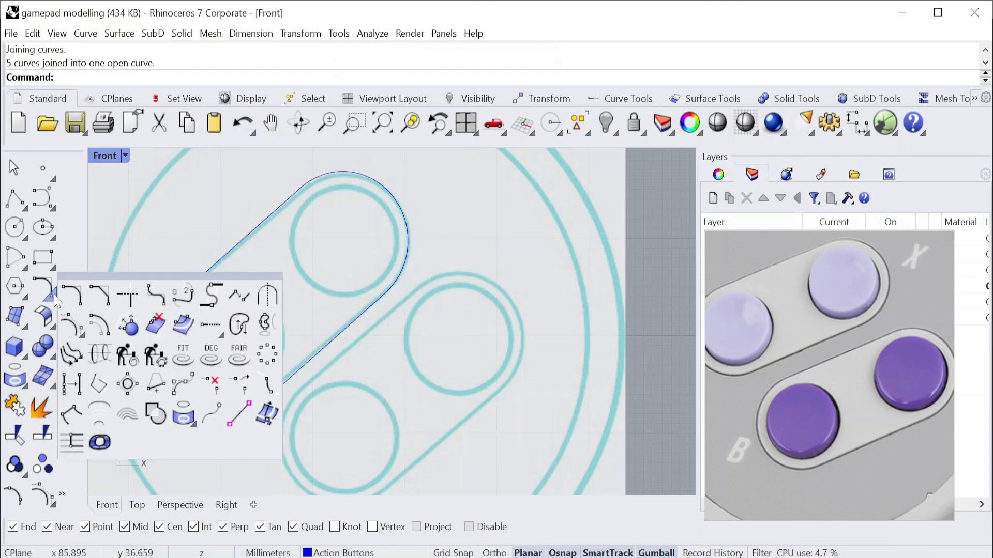
click(99, 324)
scroll(199, 268, up, 3)
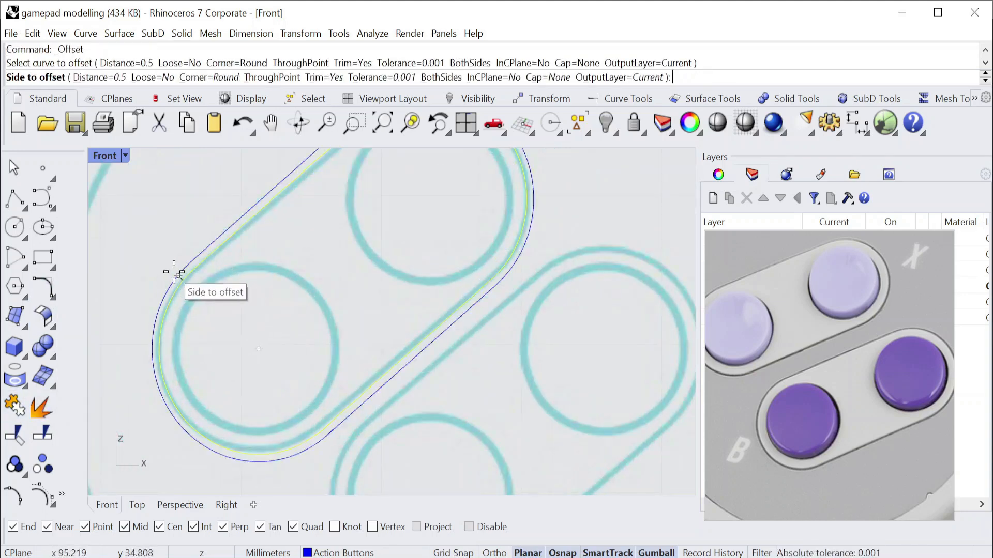
scroll(177, 270, down, 5)
click(175, 272)
scroll(306, 347, up, 2)
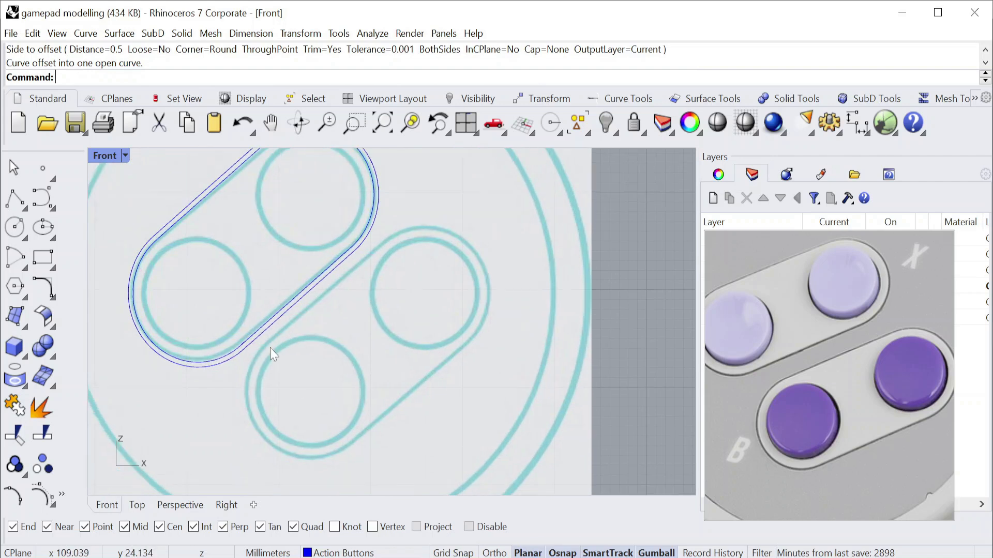
Draw a diagonal guide line from the left button's centre into the lower button, entering 8 mm for its end distance.
click(25, 208)
click(44, 208)
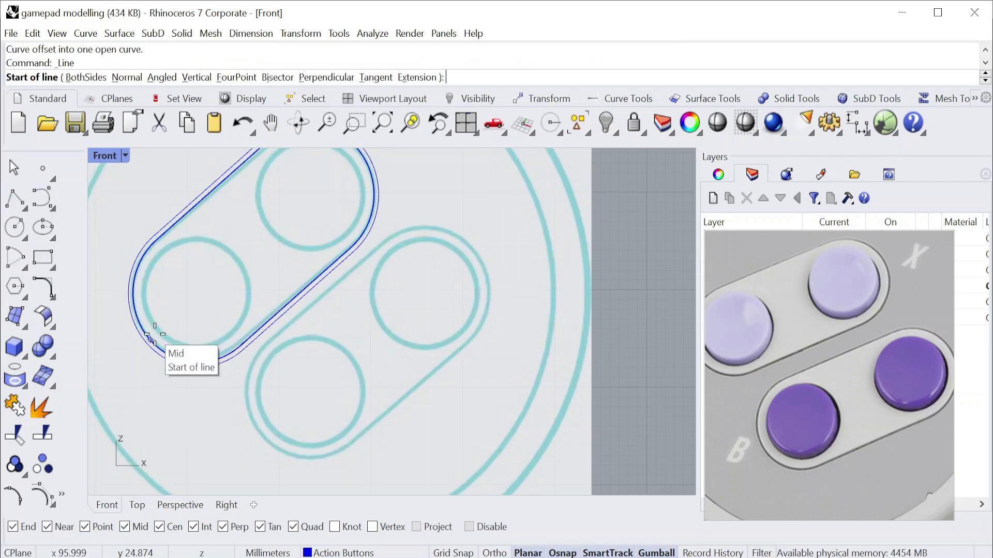
click(144, 309)
key(Escape)
right_click(195, 351)
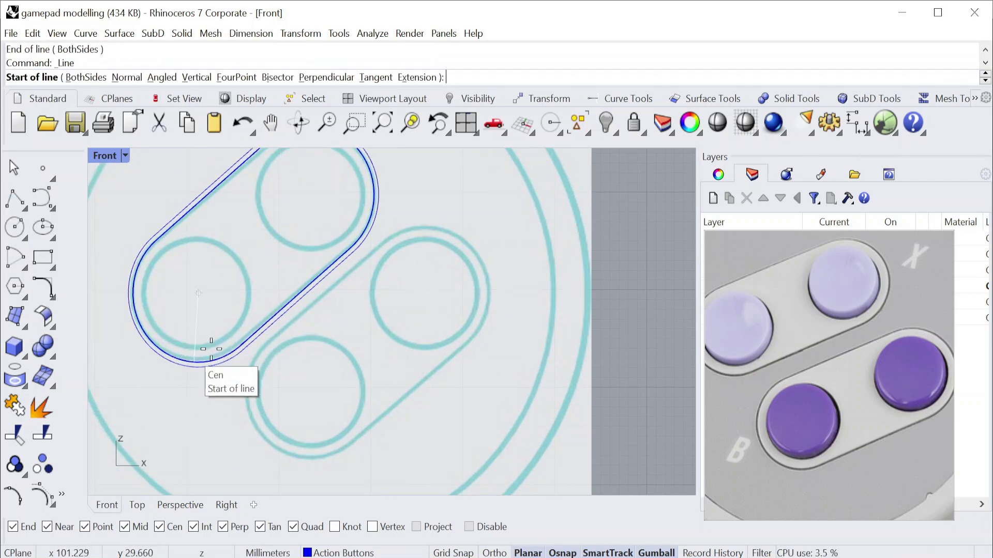
scroll(196, 354, down, 6)
right_drag(182, 374, 349, 329)
scroll(383, 289, up, 6)
scroll(389, 313, down, 4)
scroll(435, 315, up, 6)
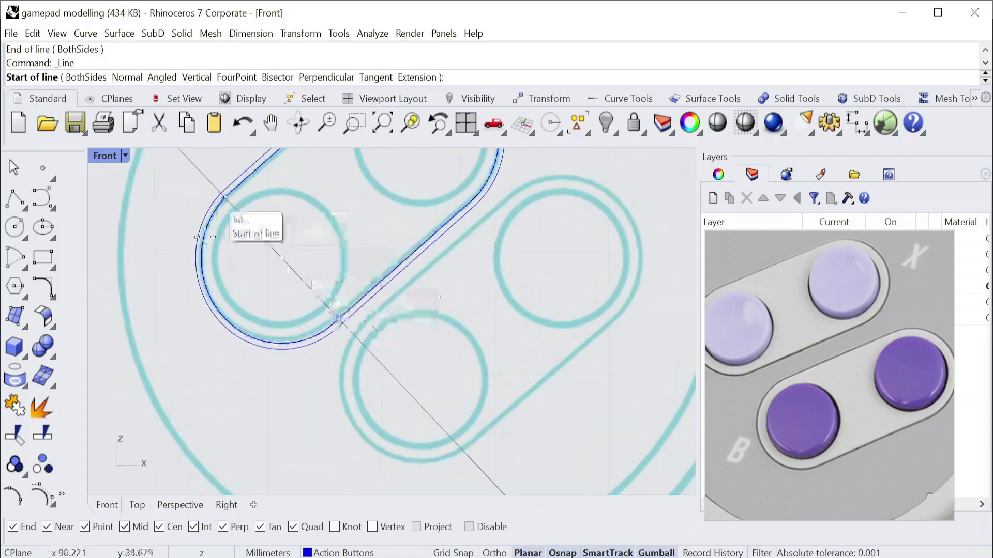
scroll(203, 274, up, 4)
click(217, 331)
scroll(417, 329, down, 6)
right_drag(504, 390, 411, 358)
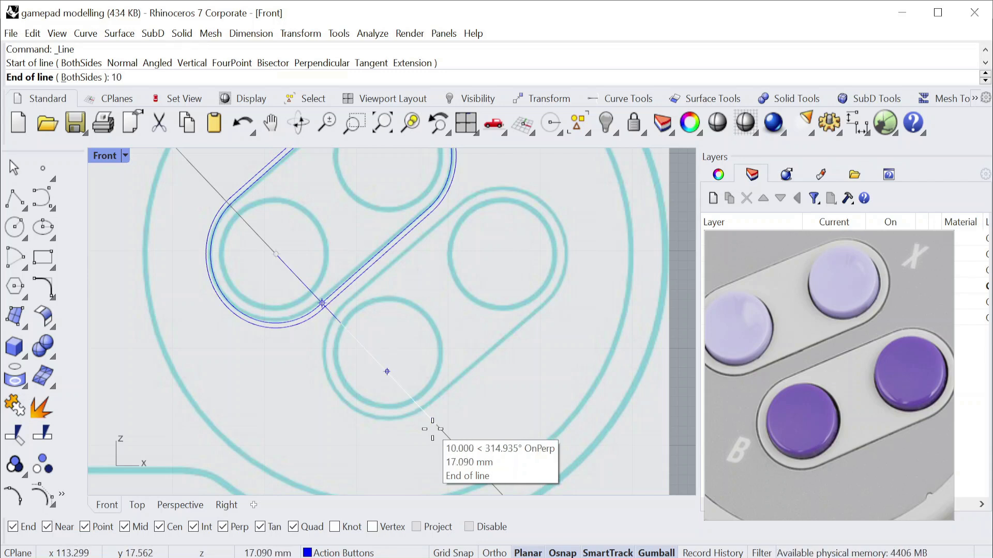
text(8)
key(Return)
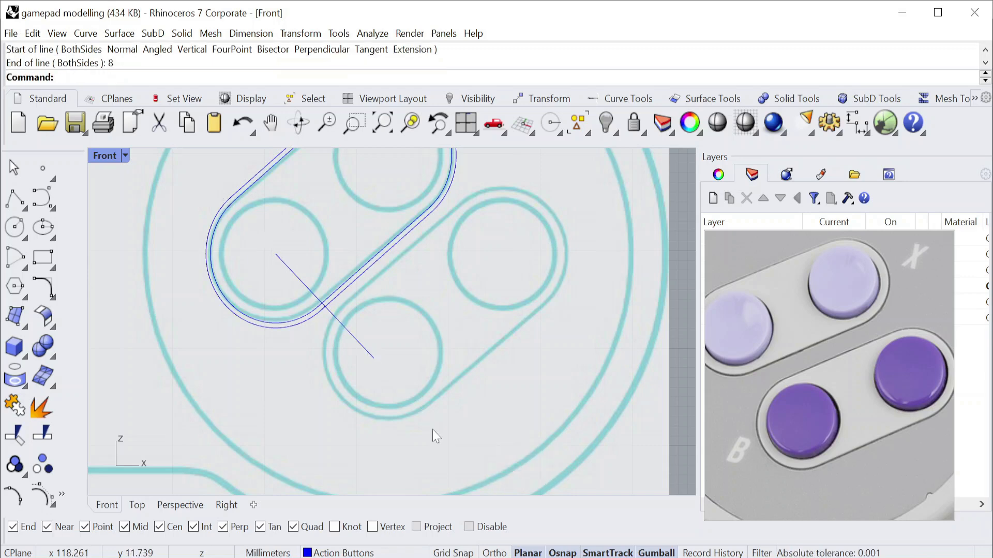
Copy both slot outlines from the left button's centre to the lower end of the diagonal guide line.
drag(254, 368, 230, 300)
click(304, 34)
click(316, 68)
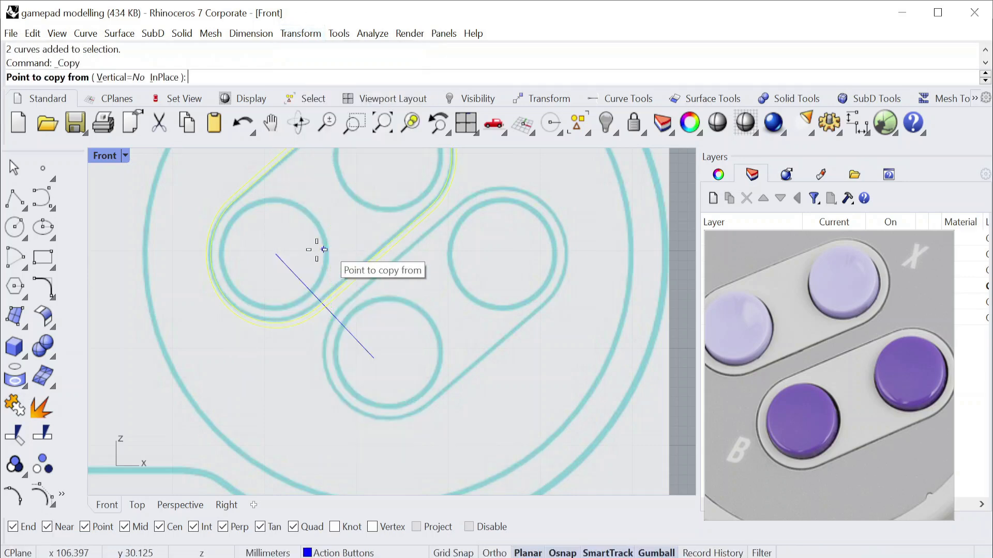
click(276, 254)
click(374, 355)
scroll(433, 306, down, 4)
key(Return)
key(Escape)
Move the two copied slot outlines to fit the traced slot around the lower and right buttons.
right_drag(450, 279, 408, 272)
scroll(411, 259, up, 3)
key(ctrl+z)
right_drag(332, 248, 313, 302)
drag(404, 253, 352, 300)
drag(289, 241, 397, 336)
click(460, 315)
scroll(414, 340, down, 5)
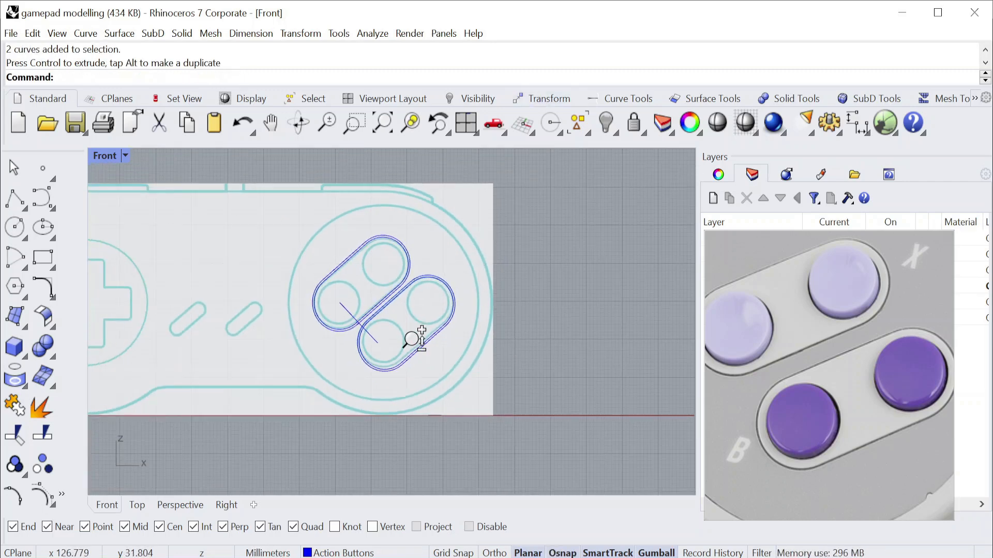
Show all hidden objects in the Perspective view and examine the gamepad curves from an angle.
double_click(110, 155)
double_click(413, 155)
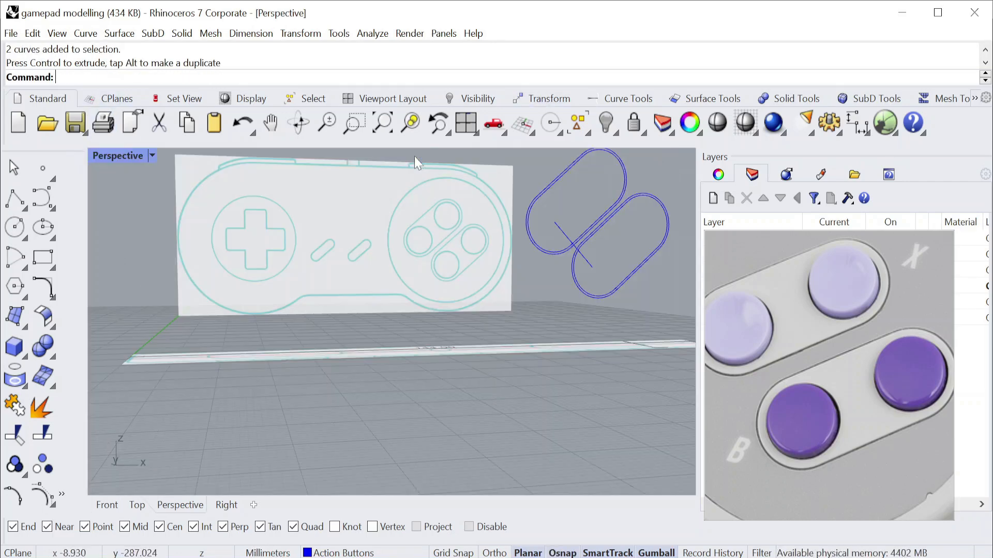
right_drag(414, 156, 415, 301)
scroll(416, 302, up, 3)
key(ctrl+alt+h)
scroll(408, 302, up, 8)
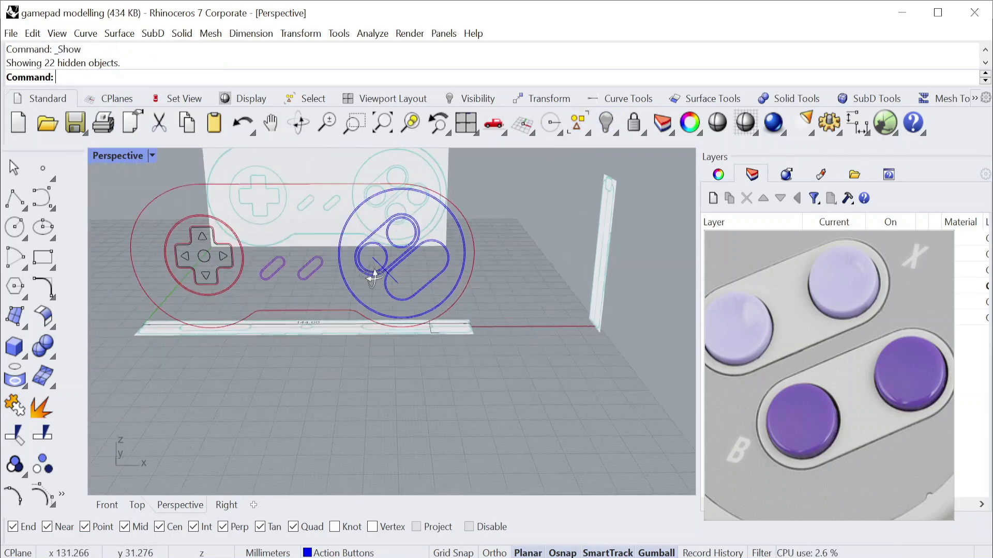
right_drag(406, 300, 475, 299)
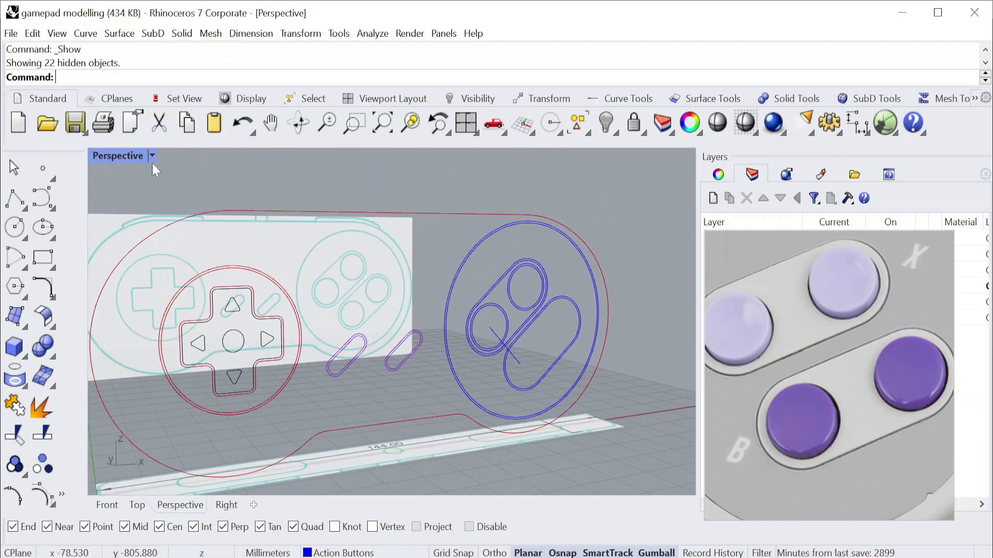
Undo the copying and moving of the slot outlines in the Front view, and delete the diagonal guide line.
double_click(125, 157)
double_click(105, 331)
key(ctrl+z)
scroll(252, 327, up, 8)
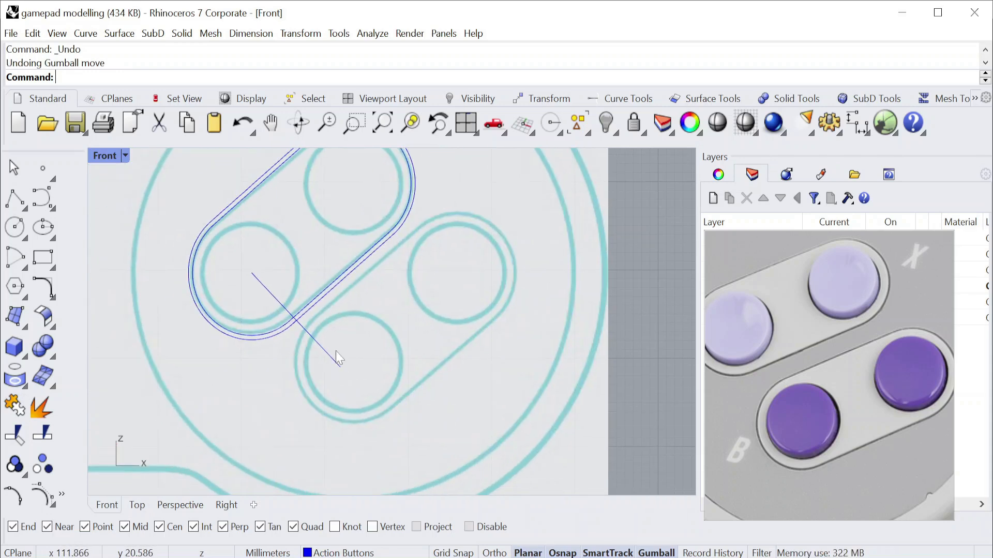
click(326, 354)
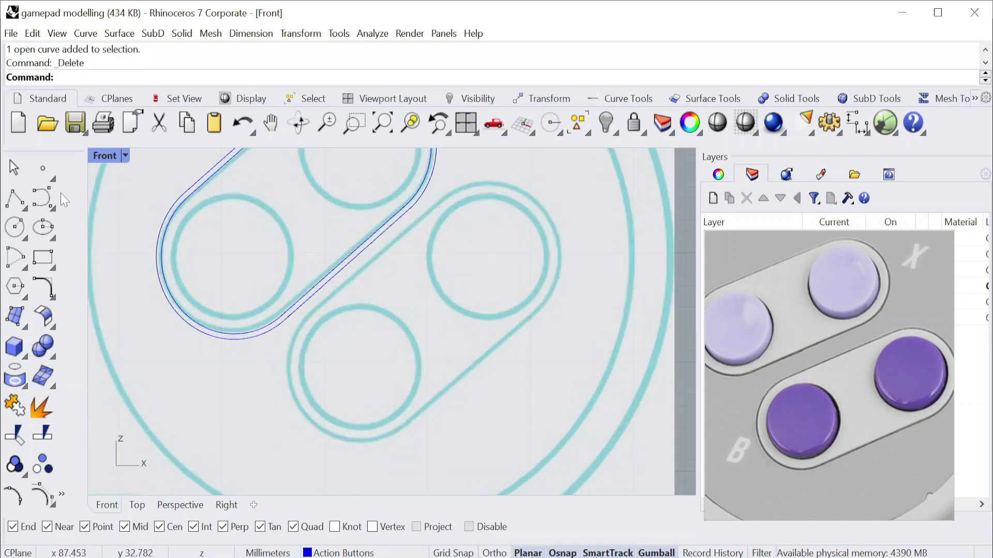
click(24, 209)
click(45, 207)
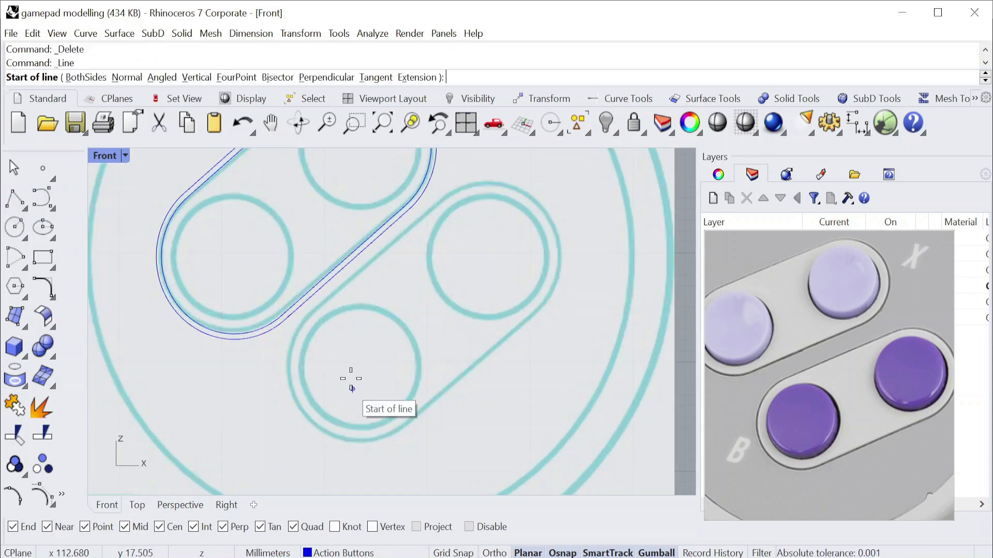
click(284, 326)
scroll(282, 325, up, 5)
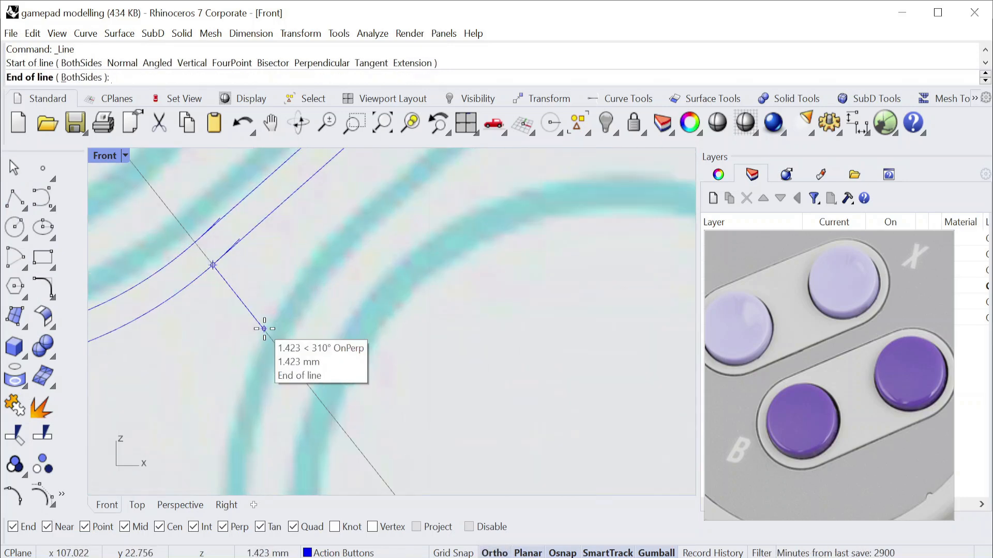
key(Escape)
Trim the overshooting ends where the straight edges meet the arcs on both slot outlines.
scroll(207, 219, up, 8)
text(trim)
key(Return)
drag(377, 397, 122, 177)
key(Return)
click(259, 228)
scroll(326, 323, up, 4)
click(337, 288)
scroll(326, 320, down, 12)
scroll(321, 267, up, 6)
scroll(323, 248, down, 3)
scroll(333, 228, up, 3)
scroll(347, 276, down, 4)
scroll(348, 293, up, 8)
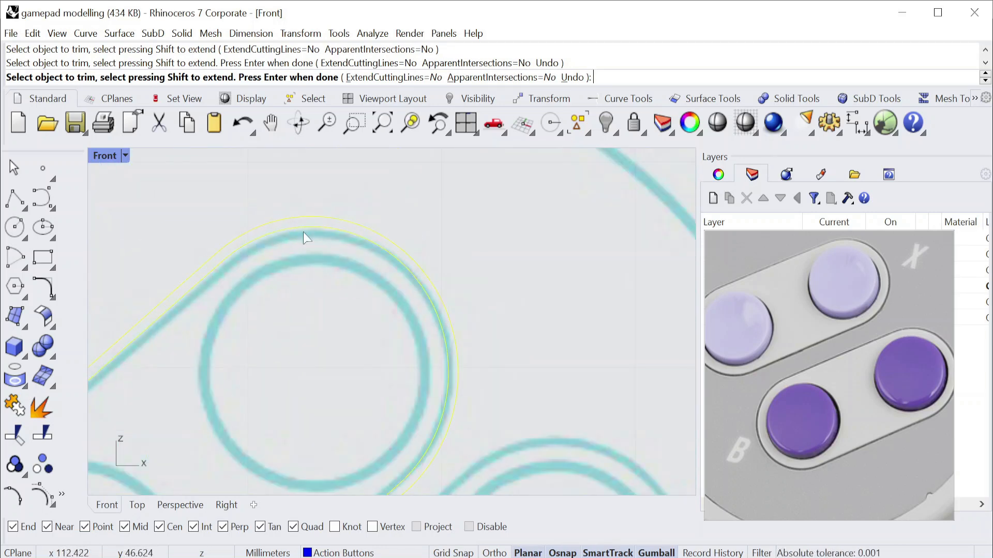
scroll(333, 295, down, 6)
scroll(324, 337, up, 3)
key(Return)
Draw a line about 1.3 mm long, perpendicular to the outer slot outline, towards the neighbouring lower slot.
scroll(362, 310, up, 4)
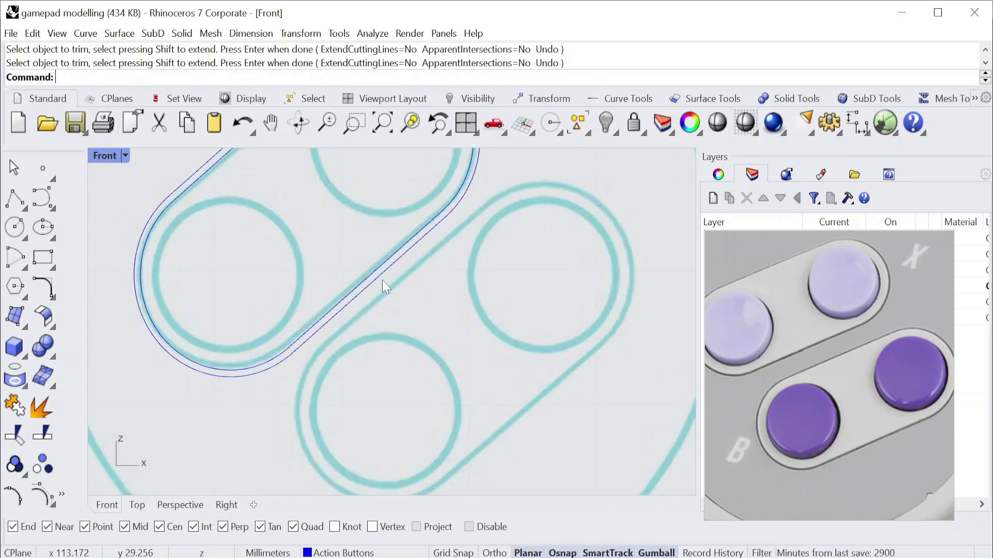
scroll(355, 327, down, 4)
scroll(358, 311, up, 4)
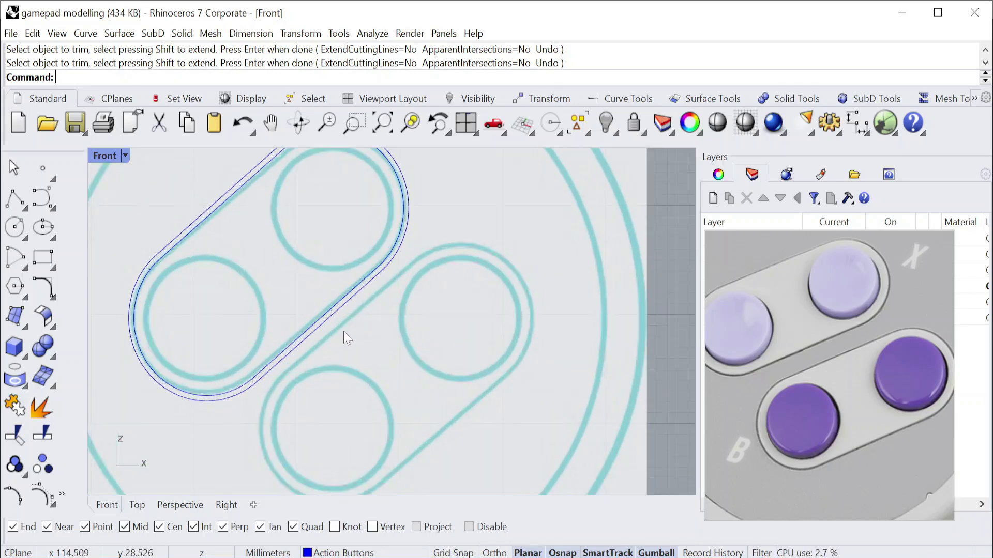
scroll(343, 331, up, 5)
click(27, 214)
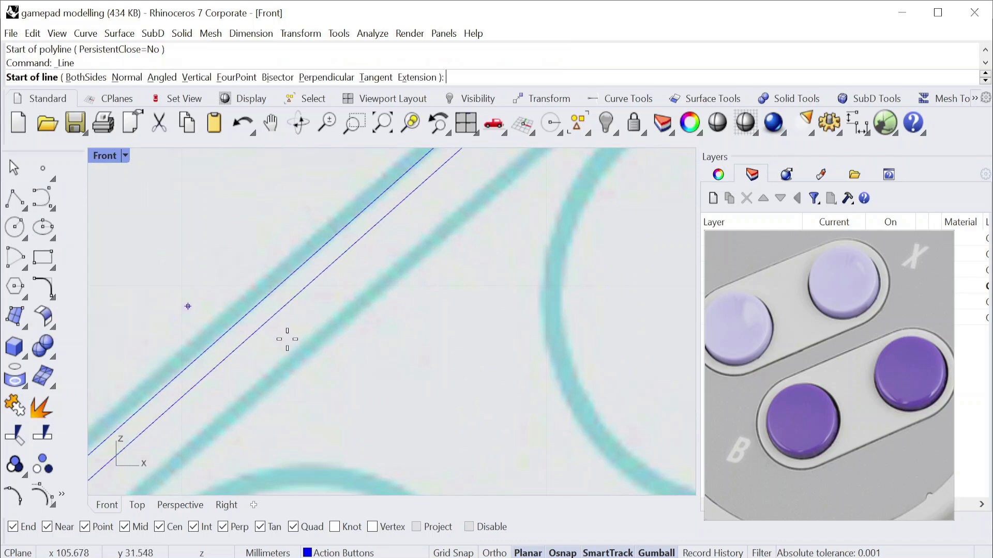
scroll(324, 270, up, 2)
click(322, 271)
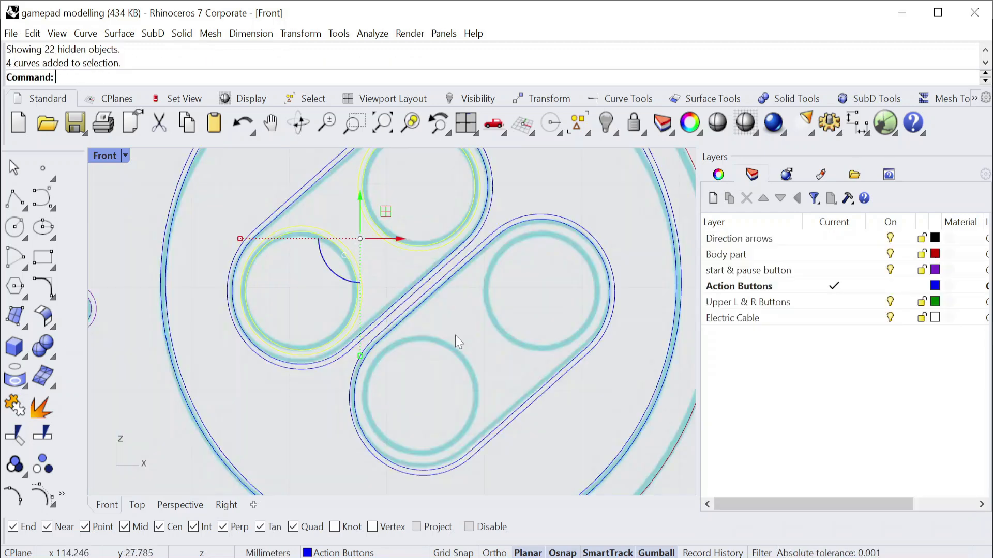
Delete the existing outline curves around the lower pair of action buttons.
drag(566, 455, 374, 400)
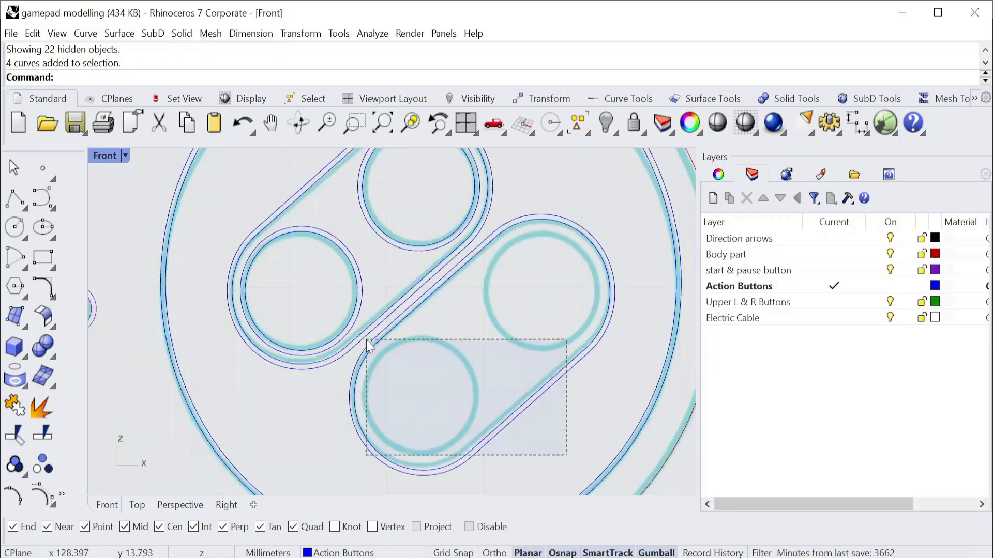
drag(366, 340, 367, 340)
key(Delete)
Duplicate the upper slot's outlines together with their two buttons' circles towards the lower pair of action buttons.
scroll(367, 346, down, 2)
drag(512, 407, 256, 193)
scroll(401, 289, up, 3)
drag(364, 235, 550, 294)
scroll(550, 294, up, 5)
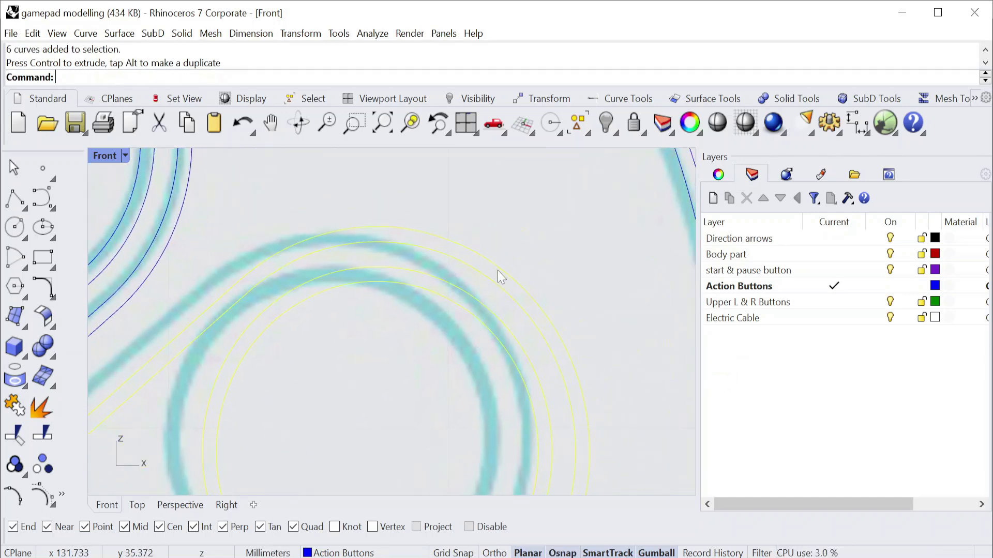
Move the duplicated slot outlines and button circles closer to the lower slot in the reference image, and deselect them.
scroll(498, 271, up, 3)
drag(548, 311, 465, 324)
scroll(479, 315, down, 5)
scroll(411, 393, up, 4)
scroll(466, 351, up, 2)
scroll(466, 356, down, 9)
click(467, 362)
Shift the duplicated set so its outer slot edge follows the lower slot's outer edge in the reference image.
scroll(475, 280, up, 6)
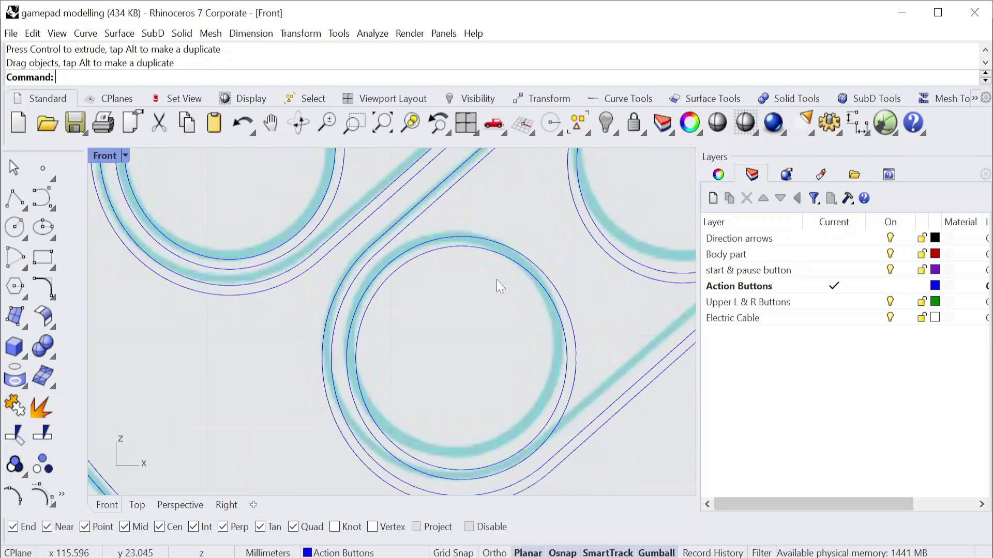
scroll(497, 282, down, 6)
drag(500, 278, 500, 278)
scroll(479, 377, up, 5)
mouse_move(464, 383)
mouse_down()
mouse_move(466, 425)
mouse_move(463, 380)
mouse_move(440, 381)
mouse_move(454, 392)
mouse_up()
key(Escape)
scroll(489, 460, down, 5)
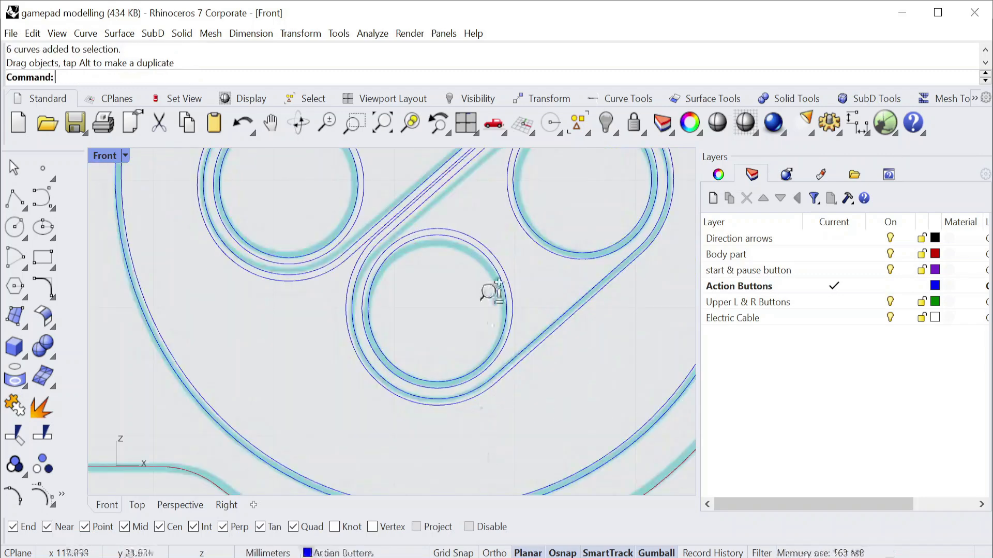
Fine-tune the position of the lower slot outlines and circles beside the upper slot, and clear the selection.
scroll(493, 294, down, 5)
scroll(469, 346, up, 5)
scroll(439, 330, down, 3)
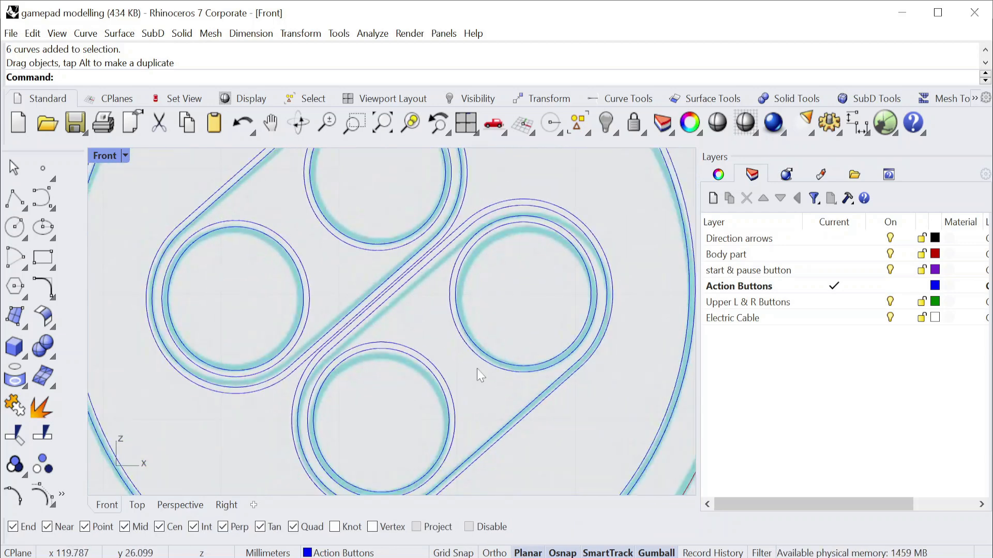
drag(438, 418, 438, 414)
scroll(464, 241, up, 4)
shift+drag(393, 282, 416, 311)
scroll(416, 311, down, 11)
click(653, 295)
Toggle the visibility of the Direction arrows, Body part, and start & pause button layers to check which curves each holds.
scroll(393, 315, up, 4)
scroll(393, 315, down, 8)
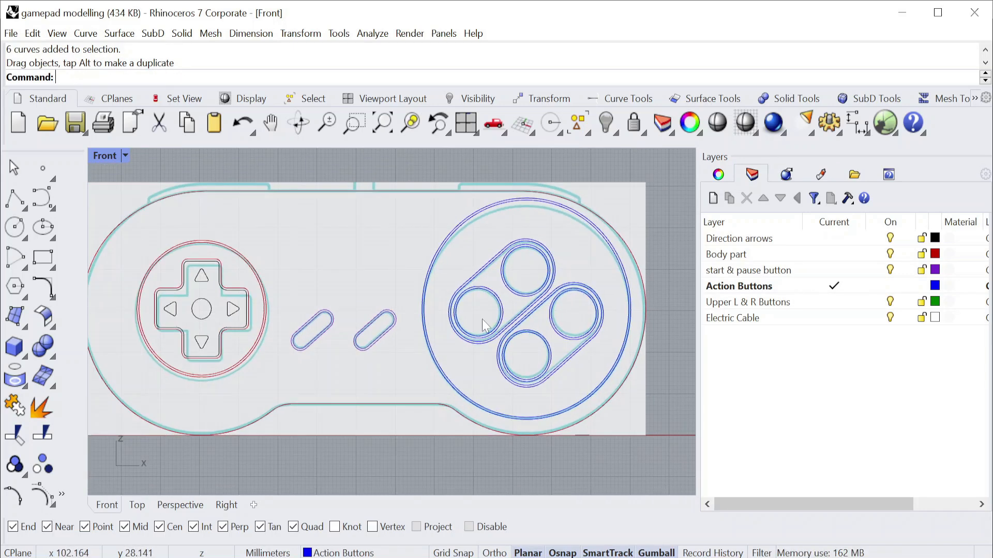
scroll(484, 325, down, 3)
click(892, 237)
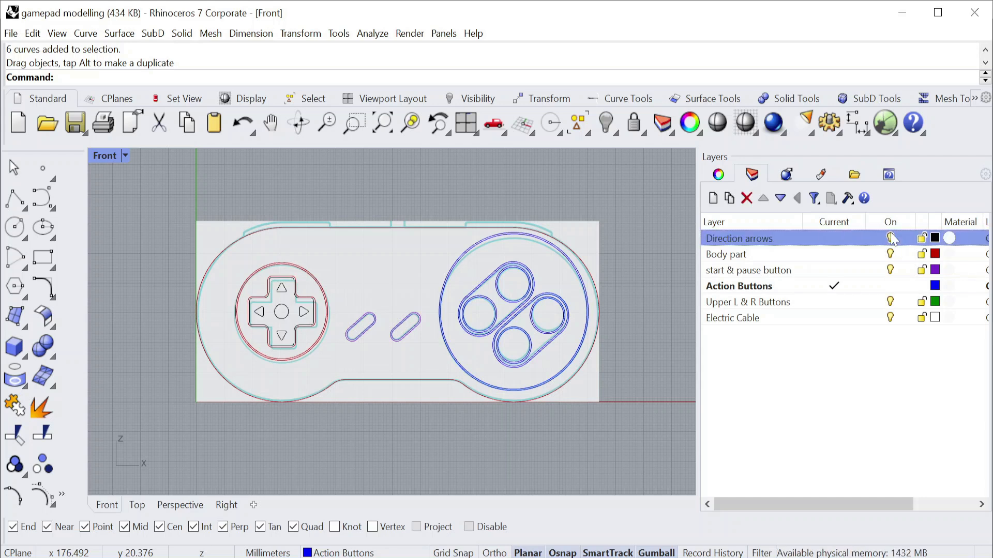
click(891, 254)
click(890, 255)
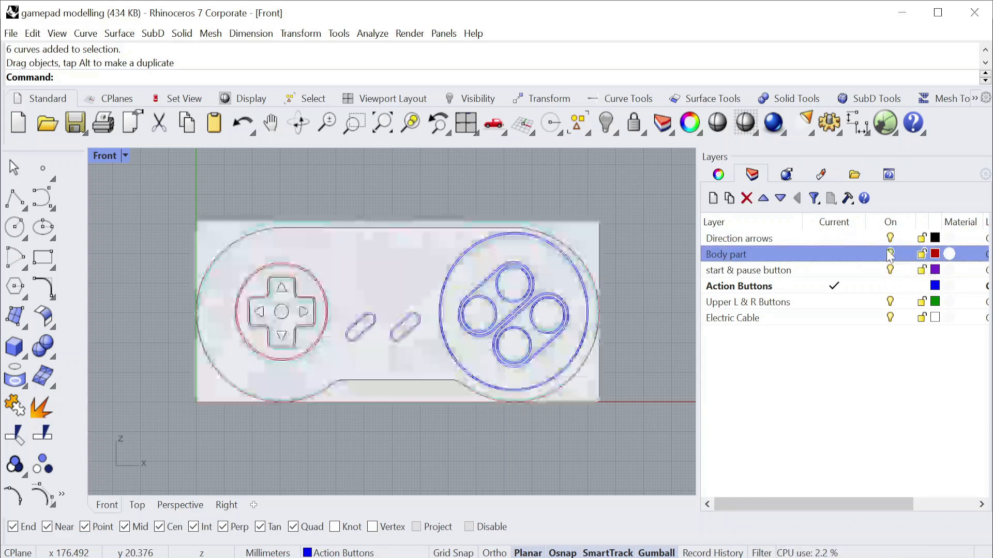
click(891, 271)
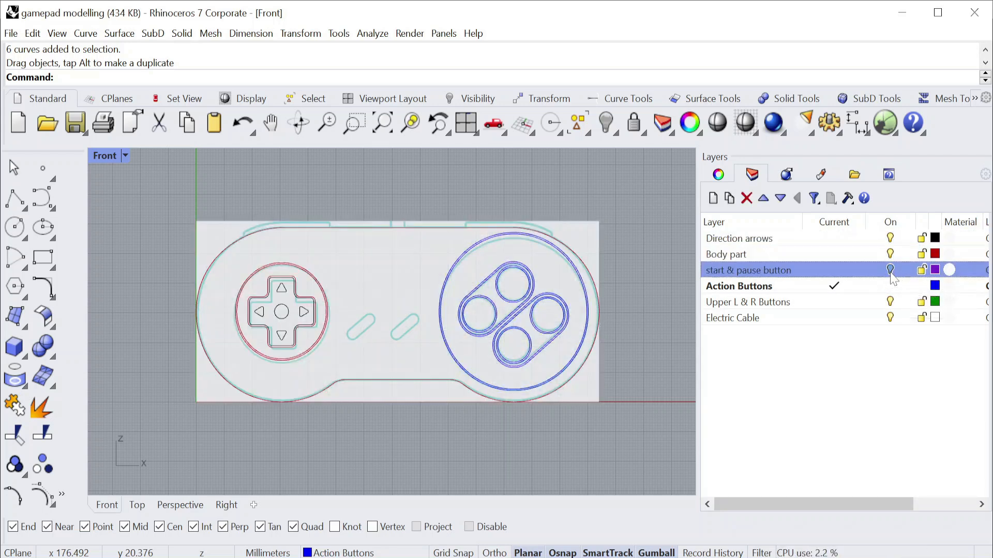
Make Upper L & R Buttons the current layer, and toggle the Action Buttons layer's visibility to check its curves.
click(893, 304)
click(890, 288)
click(866, 303)
click(887, 284)
click(887, 284)
click(890, 286)
click(889, 286)
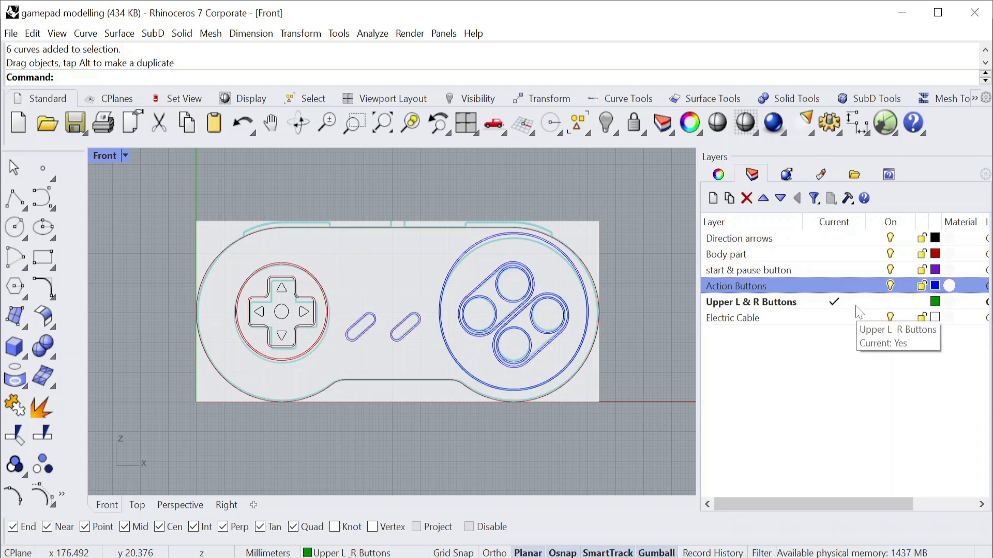
Switch from the Front view to a maximized Perspective view showing the traced curves and reference images.
double_click(113, 154)
double_click(439, 156)
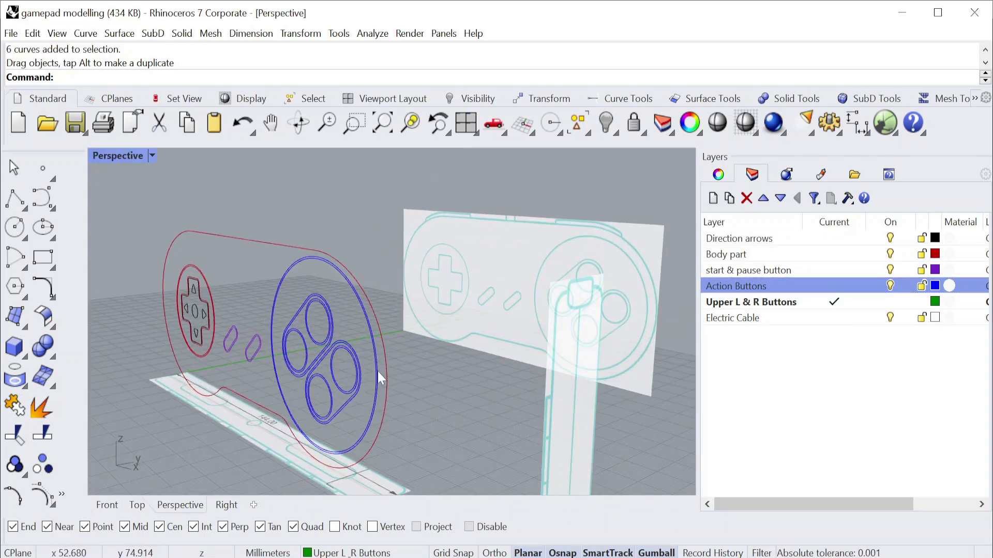